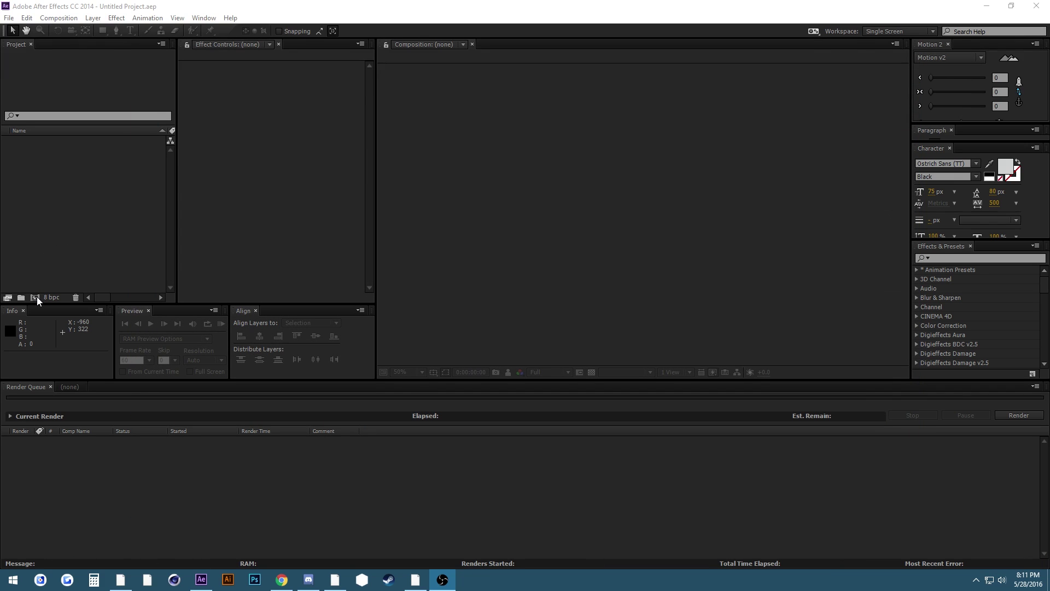
Create a new composition with a 10-second duration
left_click(34, 297)
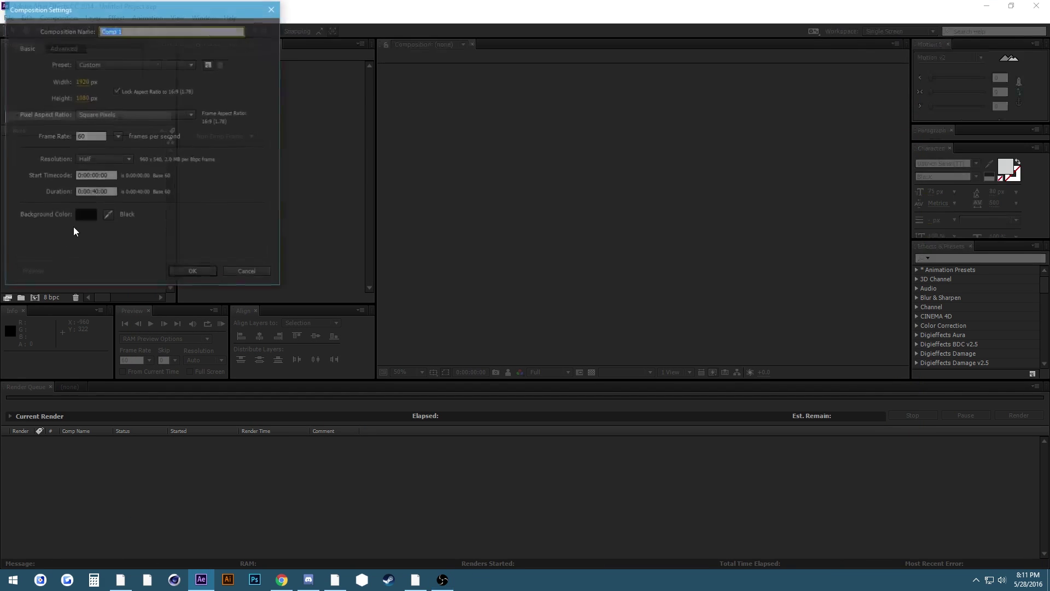
left_click(96, 192)
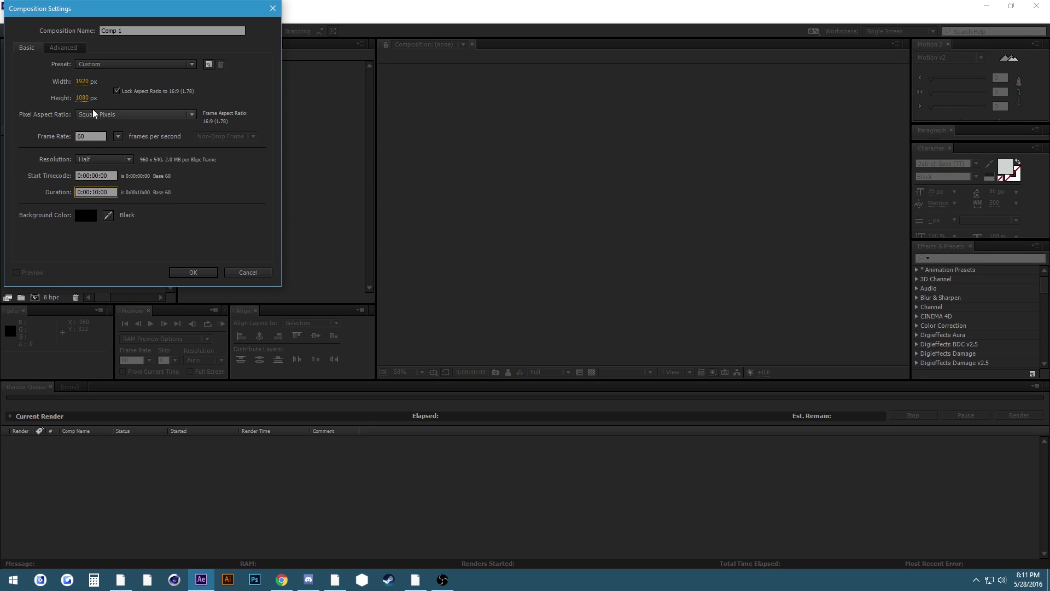
left_click(200, 277)
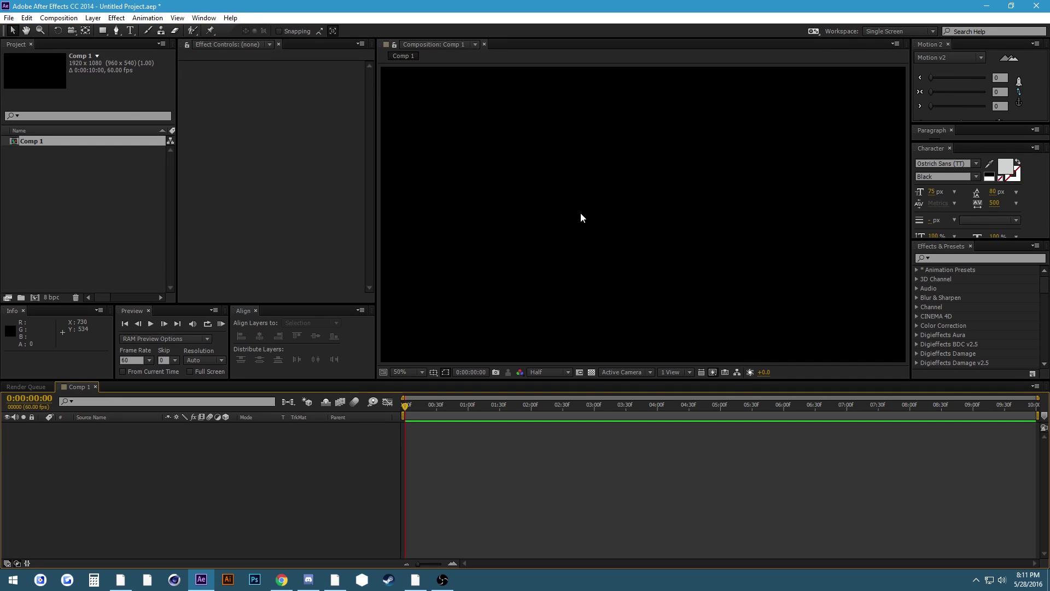
Add a text layer reading NOAH to the composition
left_click(130, 31)
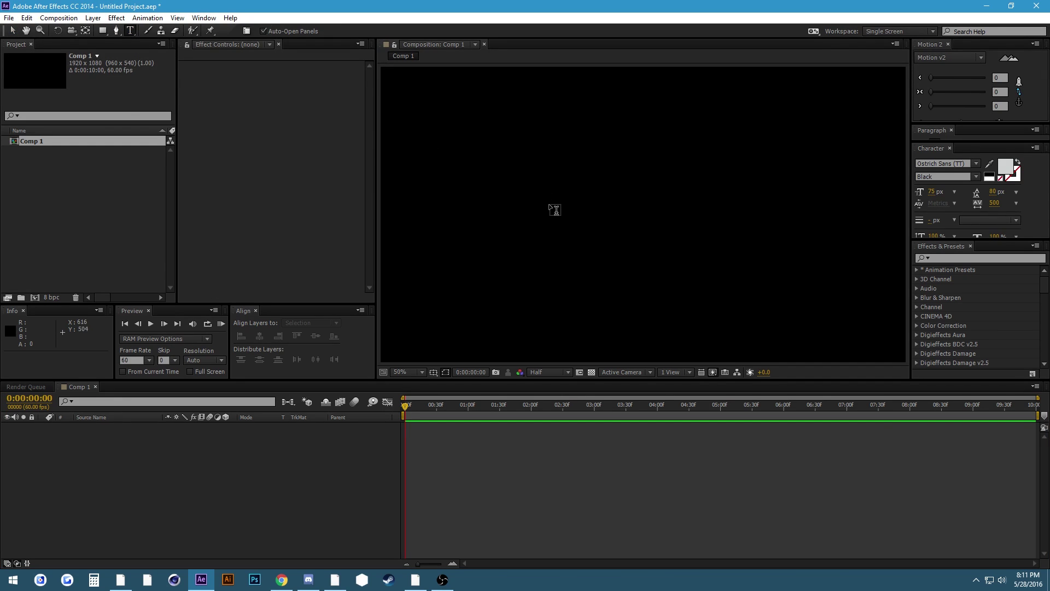
left_click(554, 223)
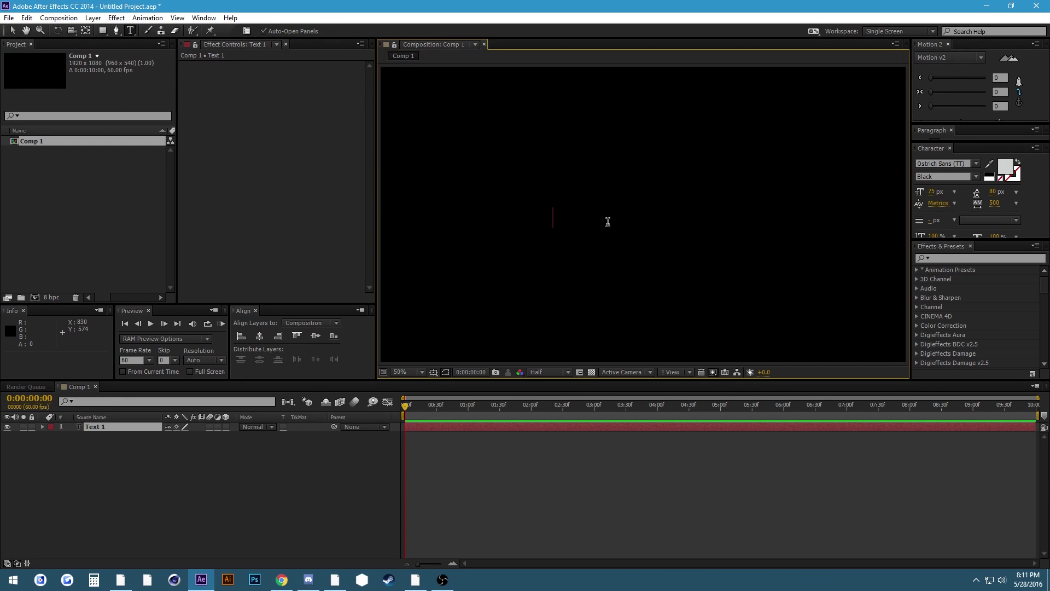
type("NOAH")
Format NOAH in Nexa Bold at 125 px with tracking 1000
key("ctrl+a")
left_click(962, 175)
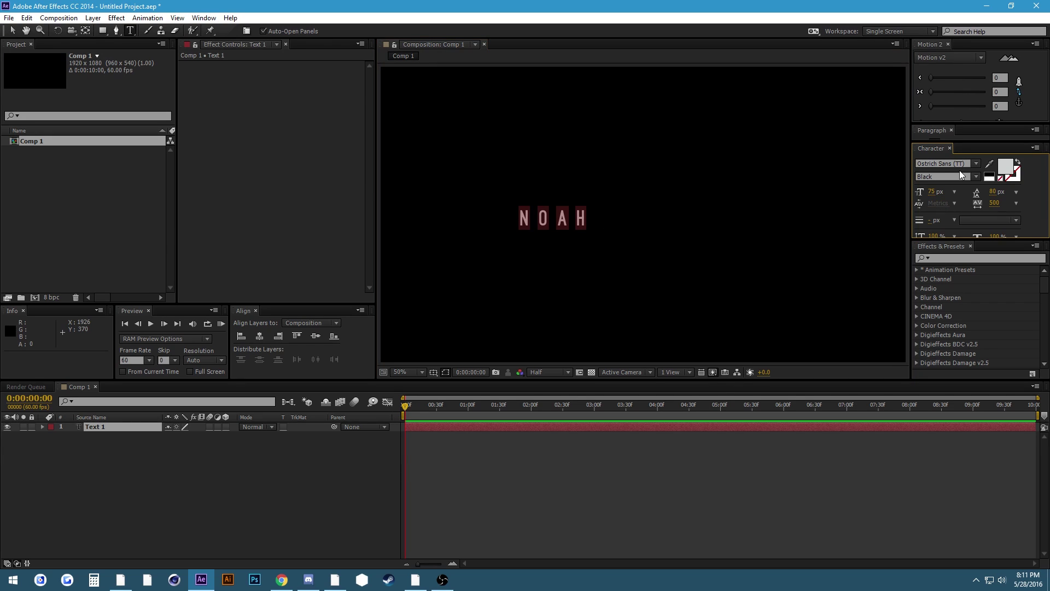
left_click(945, 164)
type("Nexa Bold")
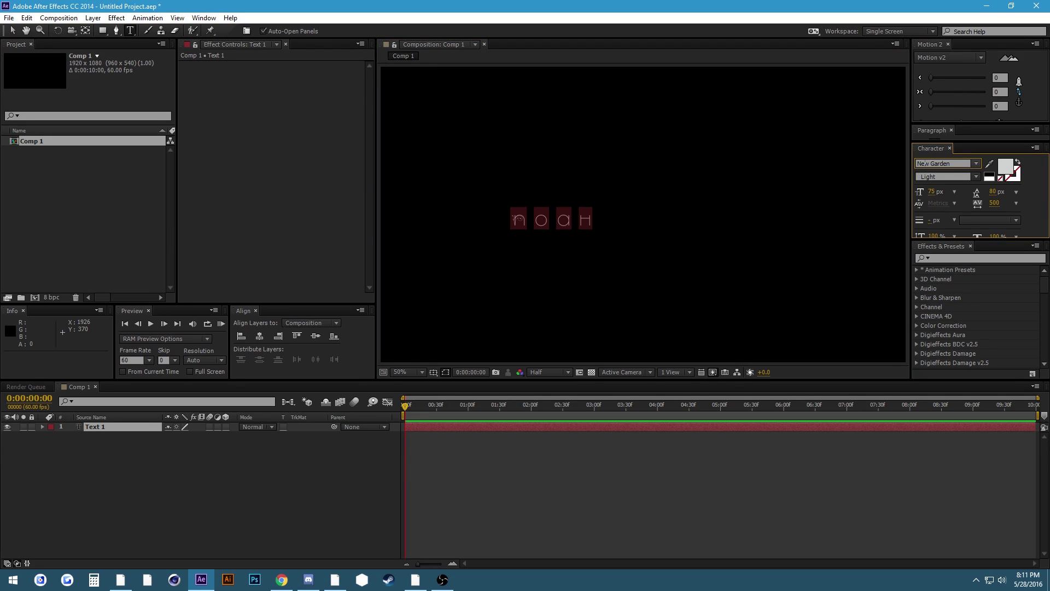
key("Return")
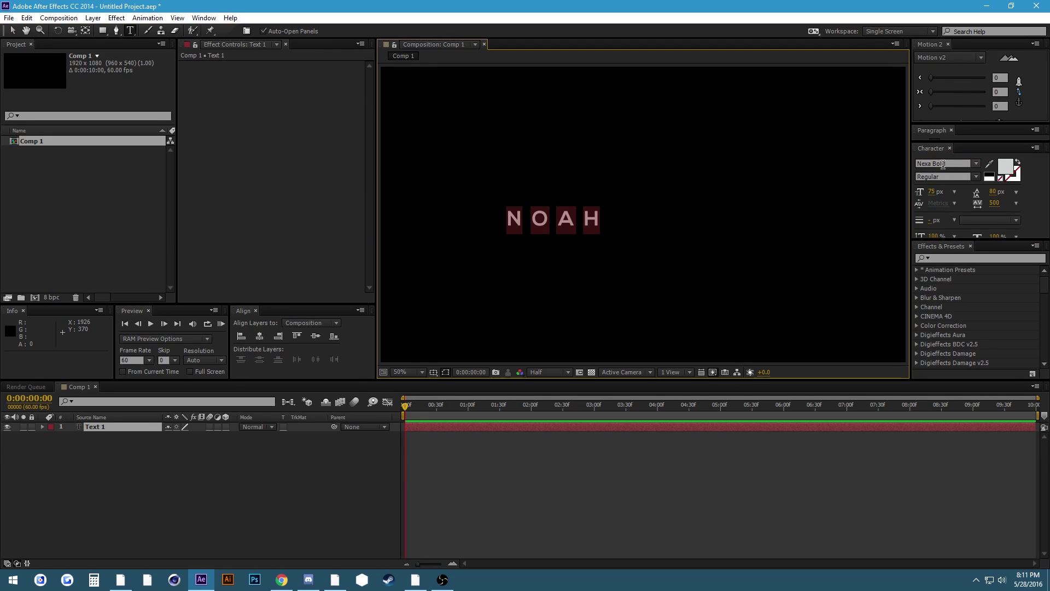
left_click(936, 192)
type("125")
key("Return")
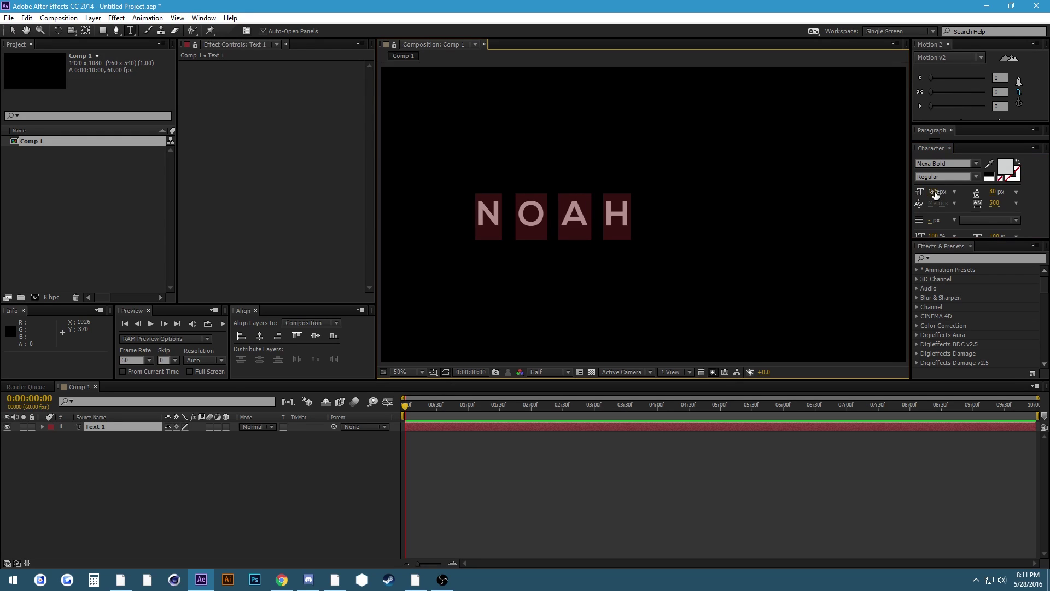
left_click(997, 202)
type("1000")
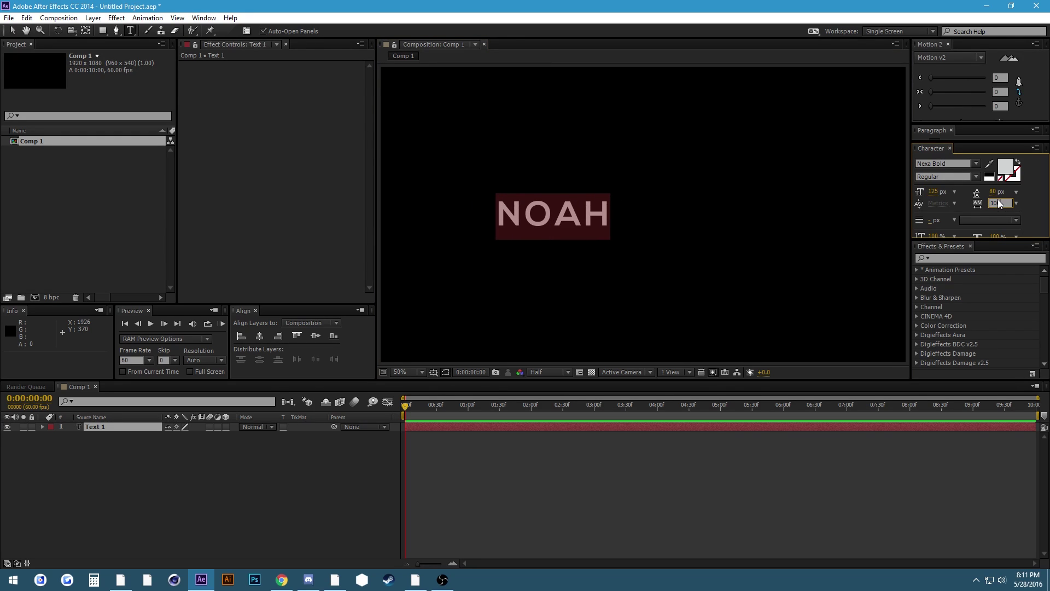
key("Return")
Centre the NOAH text horizontally in the composition
left_click(1017, 81)
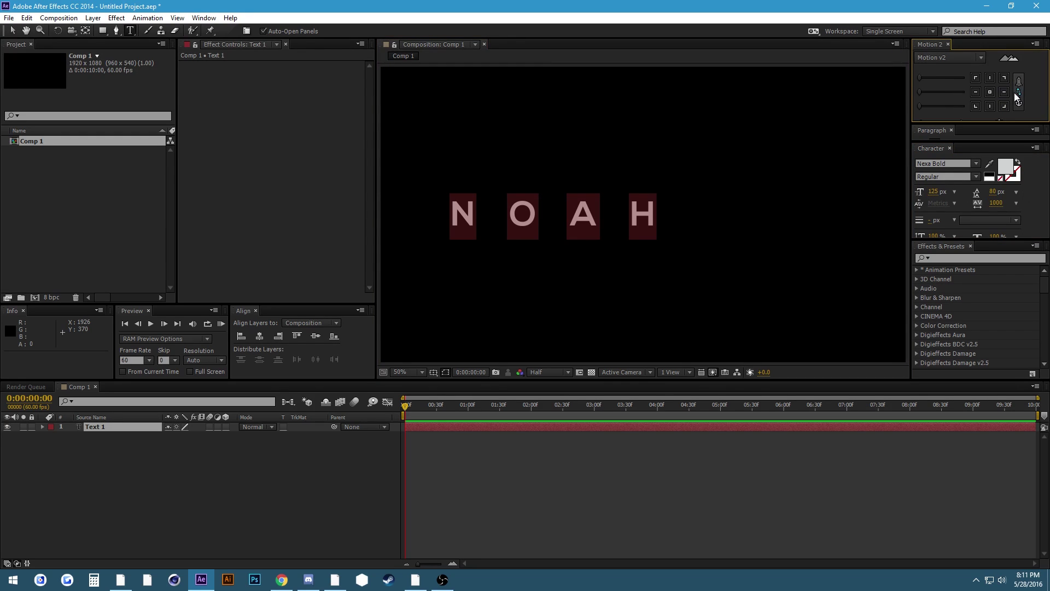
key("Caps_Lock")
left_click(259, 336)
key("Caps_Lock")
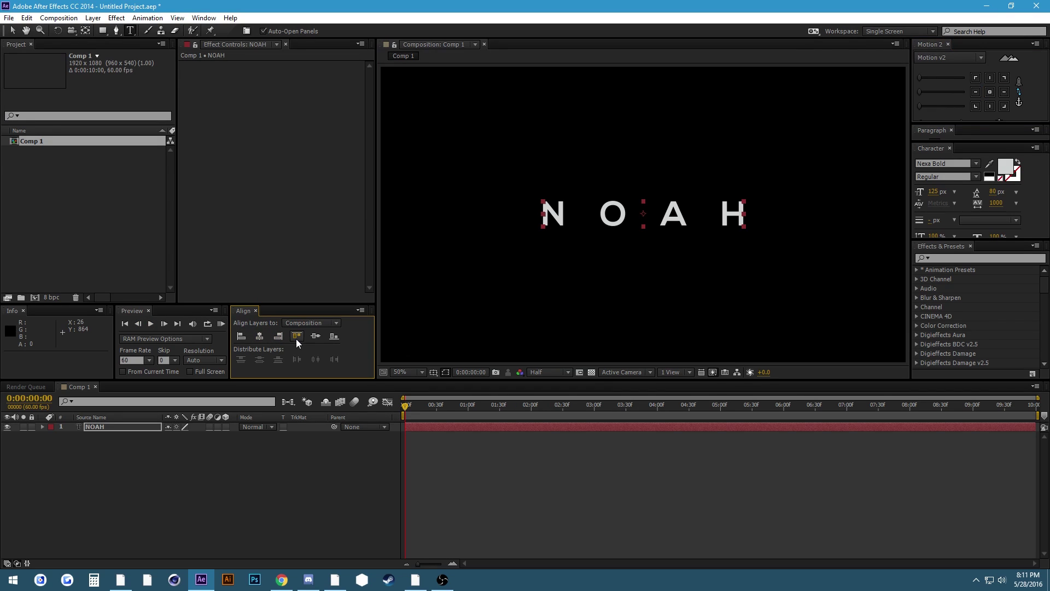
key("v")
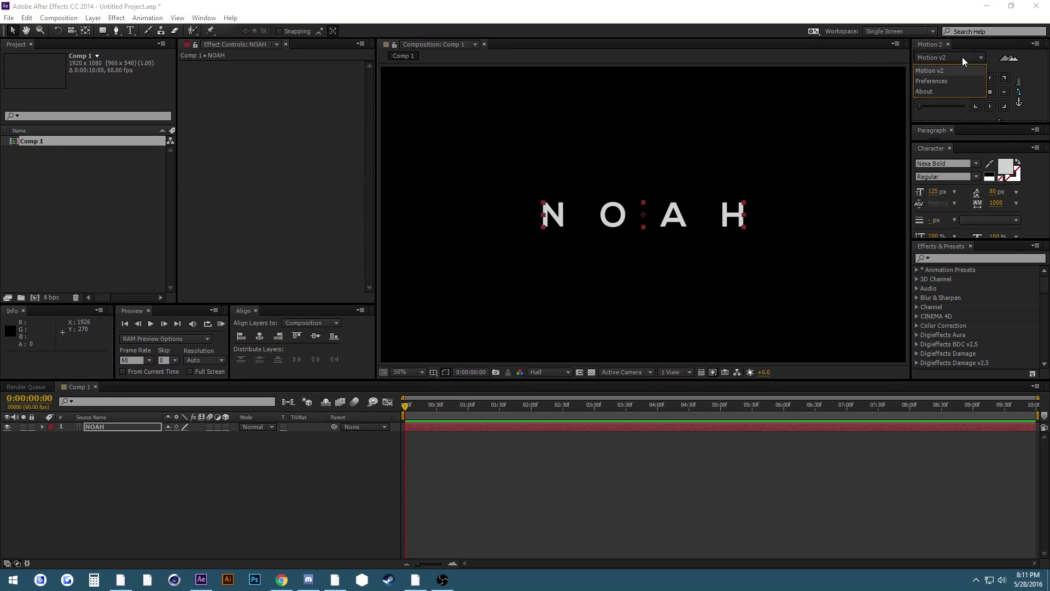
Move NOAH's anchor point with the Pan Behind tool, then centre it on the word
left_click(1023, 67)
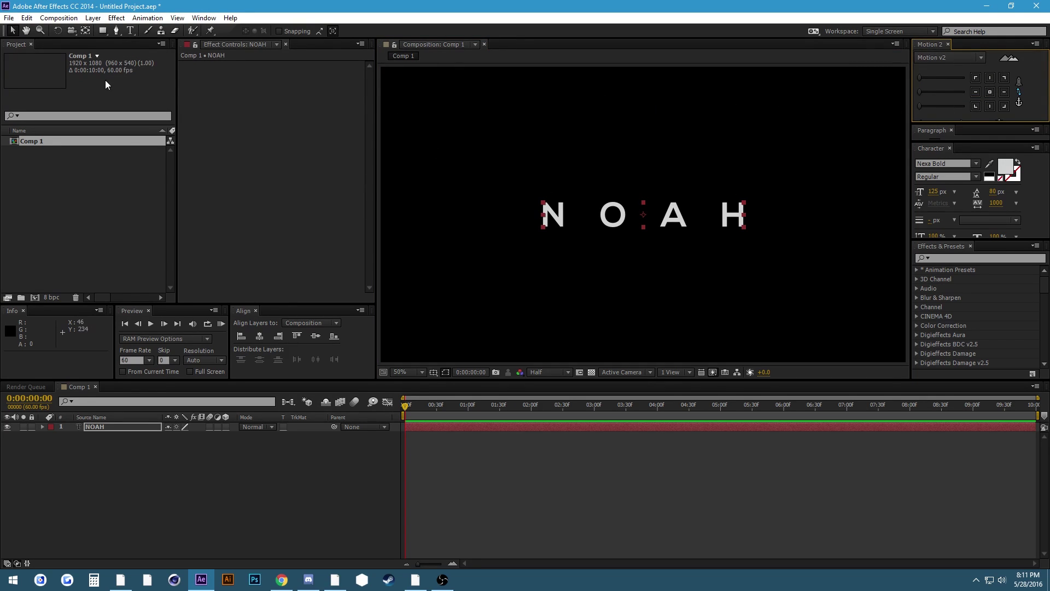
left_click(644, 220)
key("y")
left_click_drag(642, 220, 570, 227)
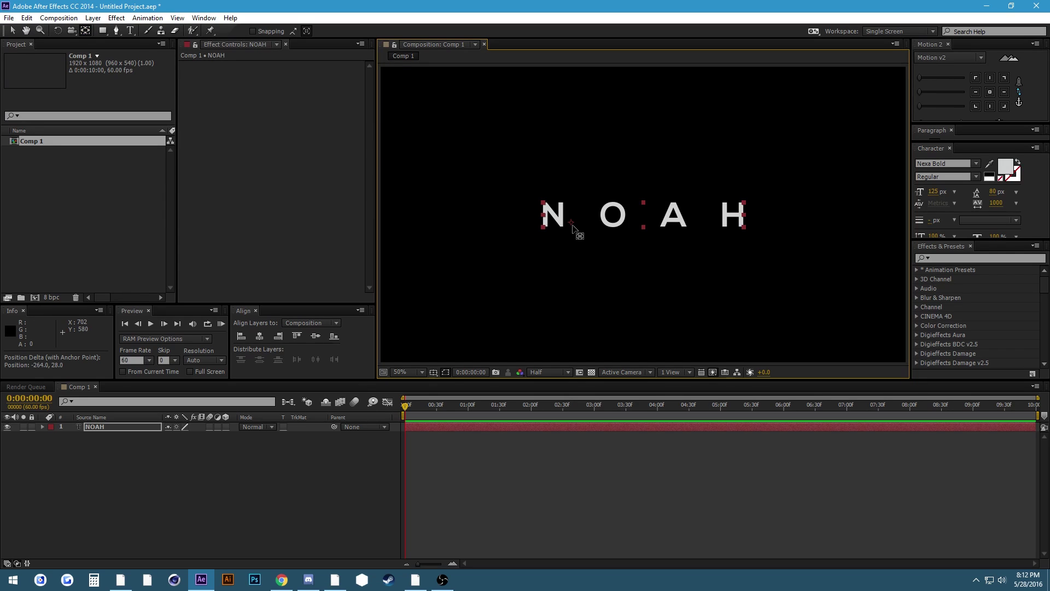
left_click_drag(573, 224, 646, 211)
left_click(991, 92)
key("v")
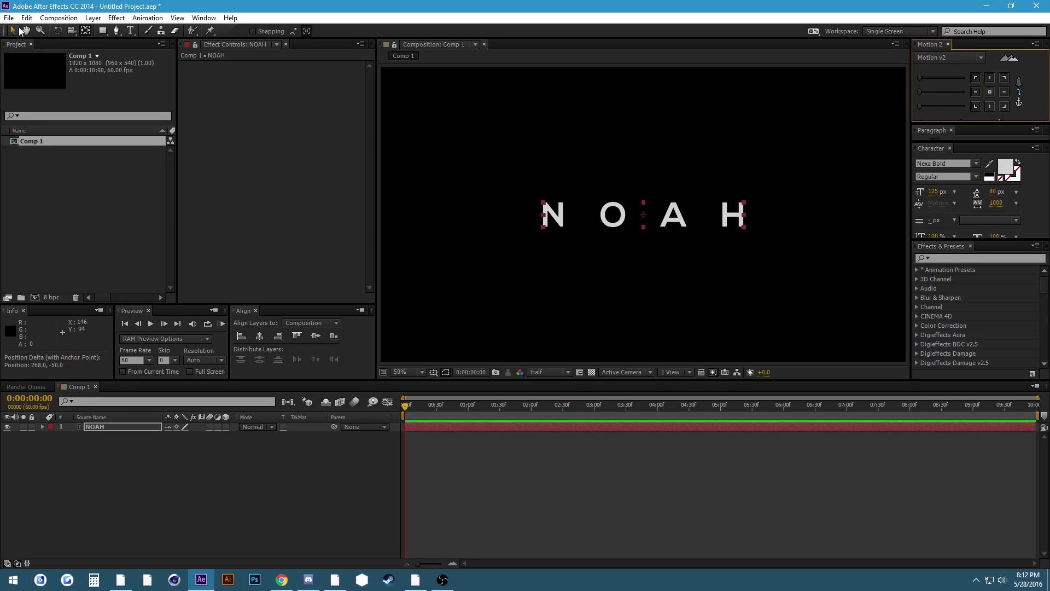
Deselect the layer and scrub the timeline forward and back to the start
left_click(213, 461)
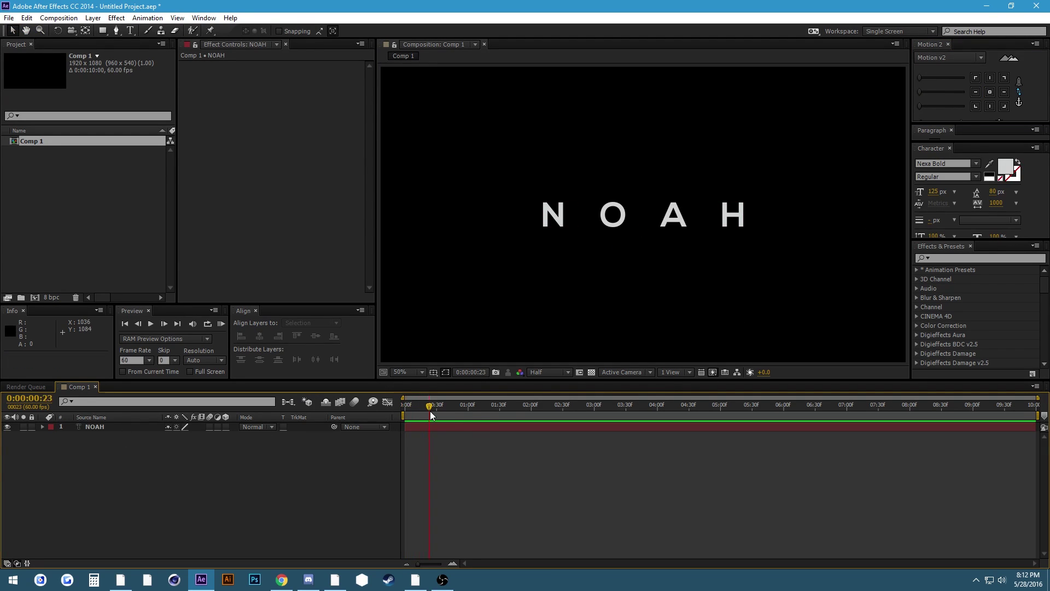
left_click_drag(430, 411, 474, 414)
left_click_drag(477, 405, 407, 405)
At 100% view with the Pen tool, set the new-shape stroke colour to blue 3279B6
key("period")
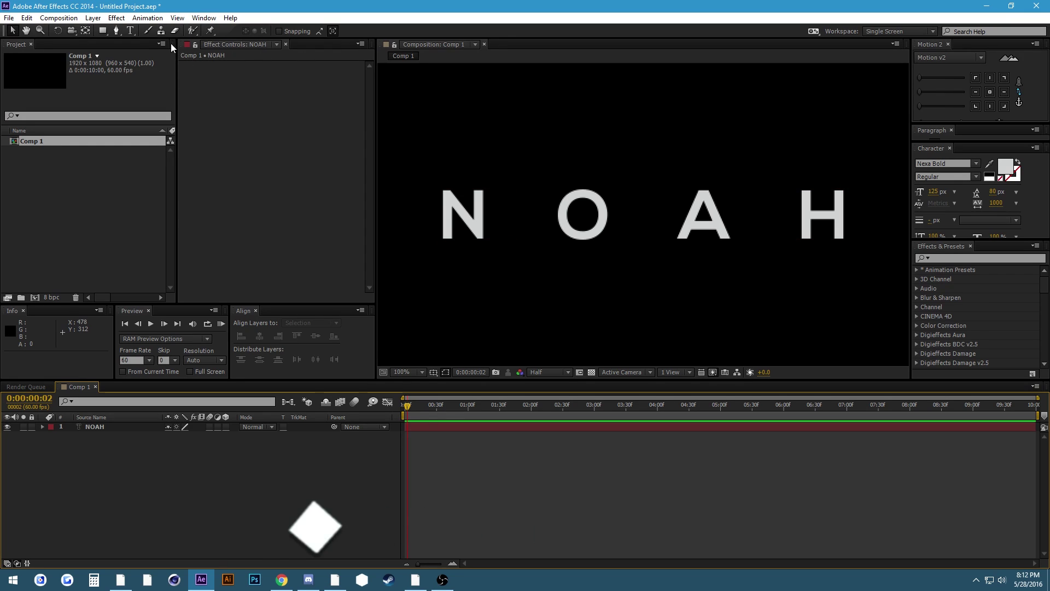
left_click(116, 32)
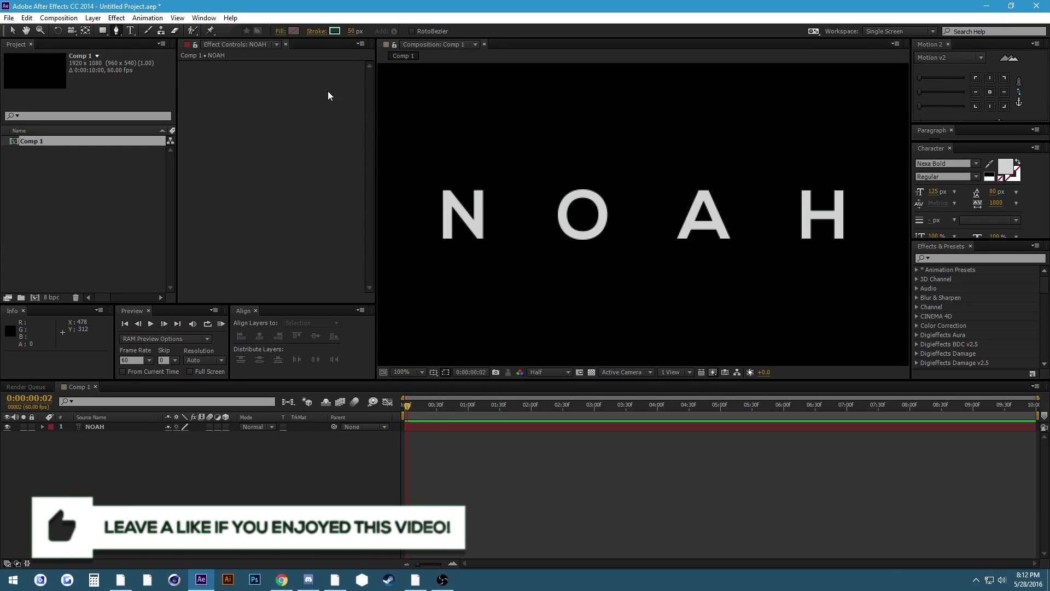
left_click(334, 32)
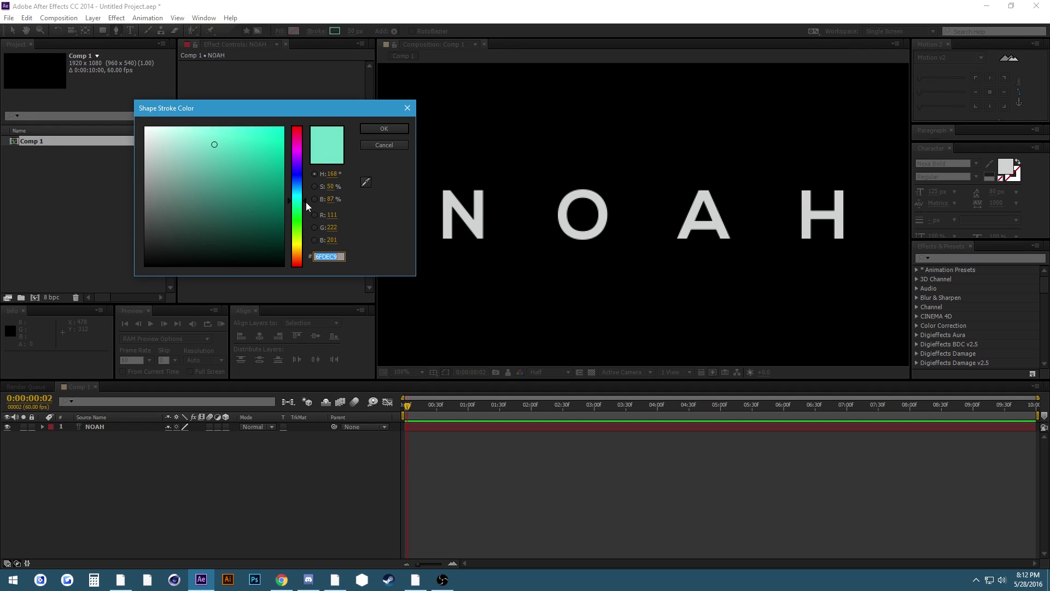
left_click_drag(299, 200, 295, 186)
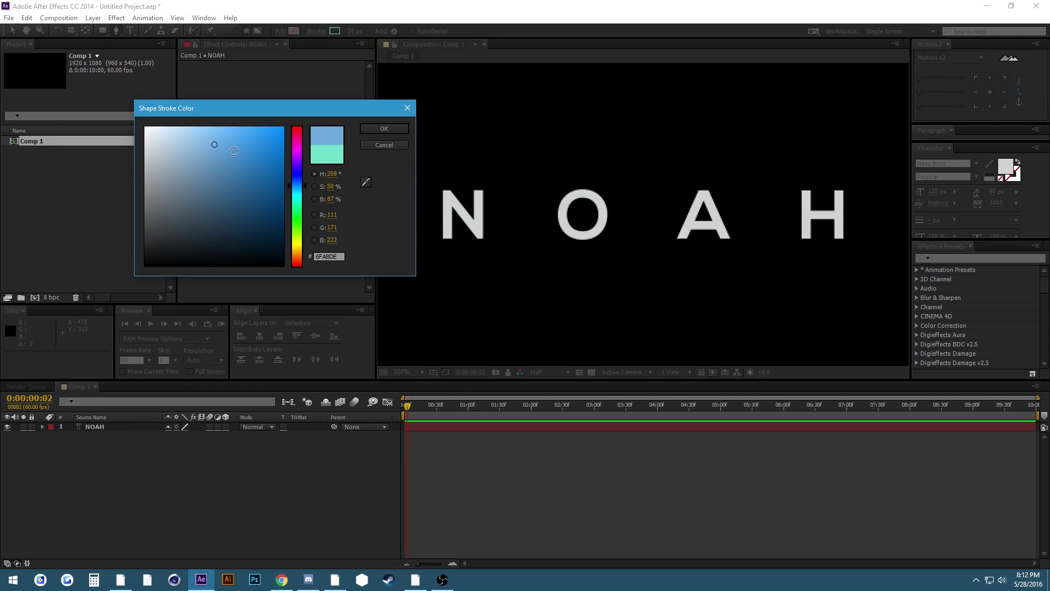
left_click(246, 166)
left_click(383, 128)
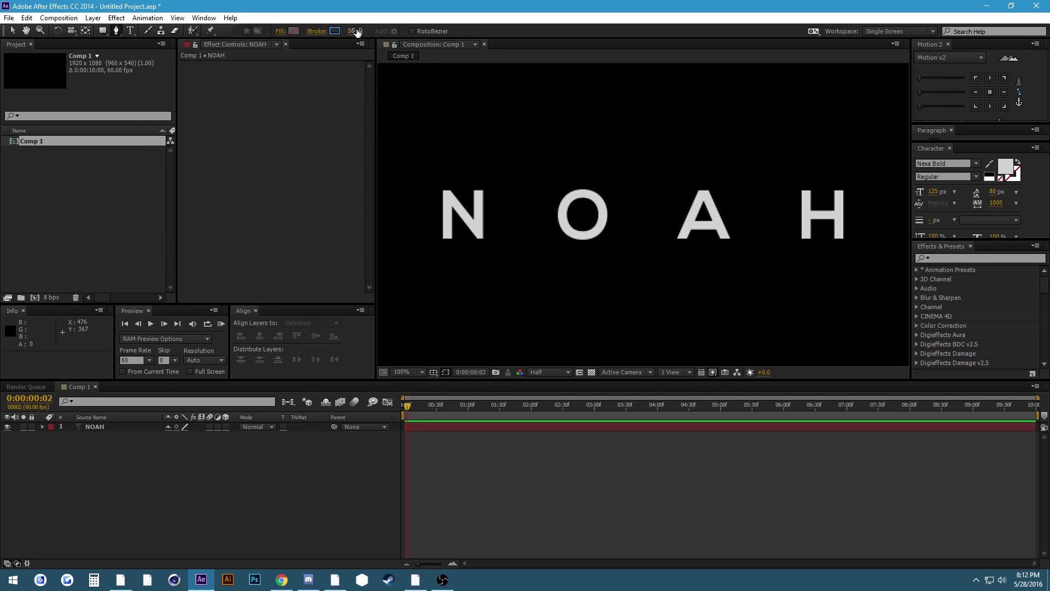
Set the fill for new shapes to None
left_click(293, 32)
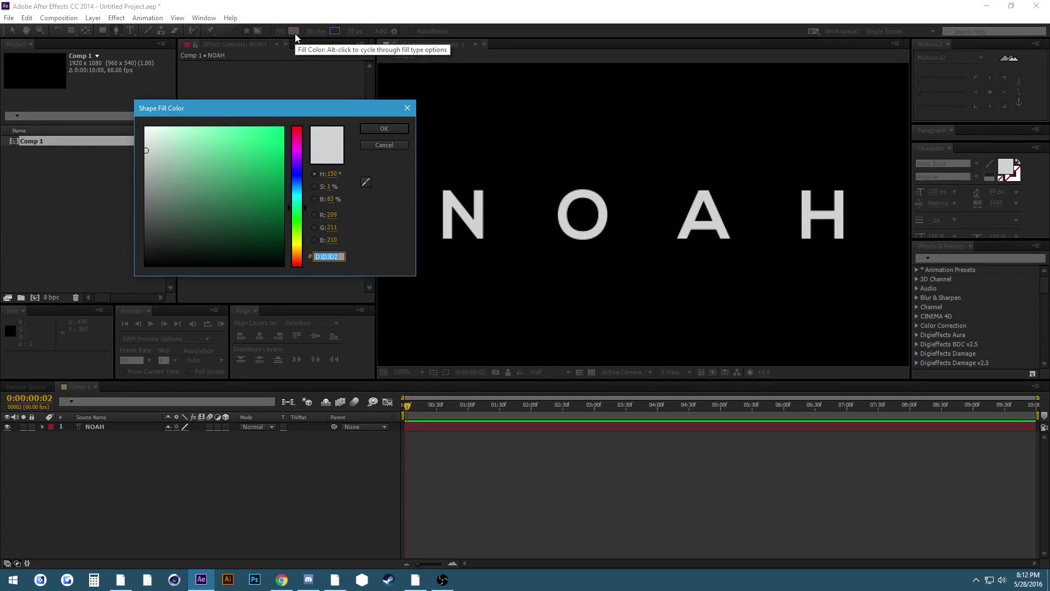
key("Escape")
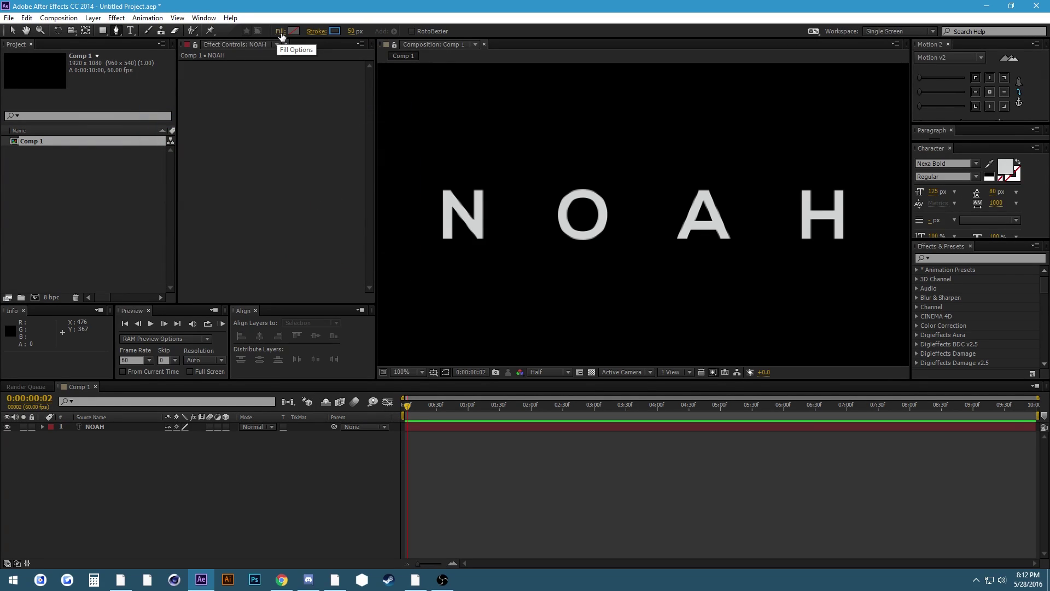
left_click(281, 32)
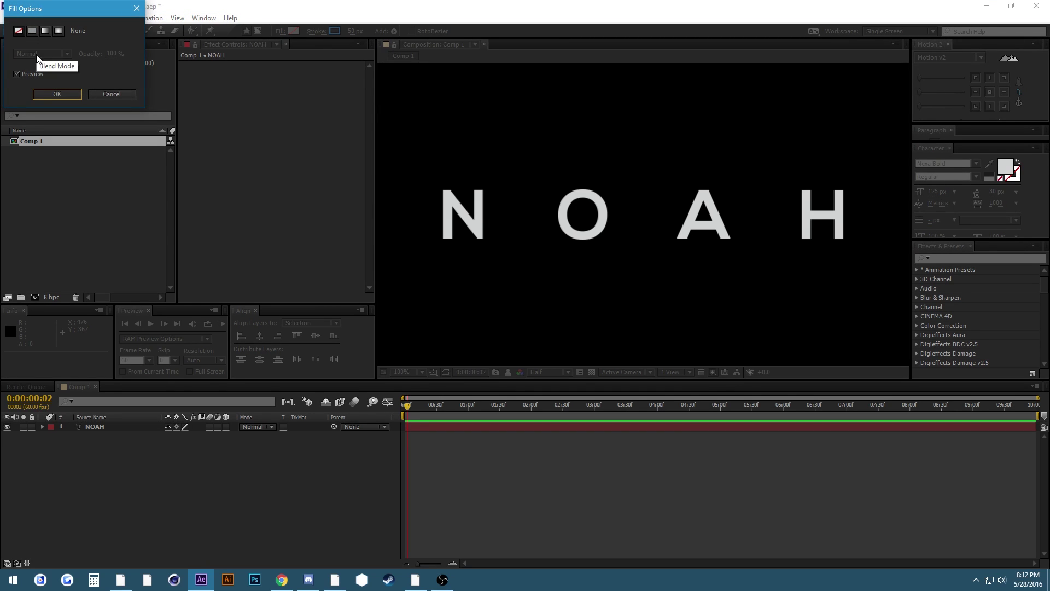
left_click(57, 94)
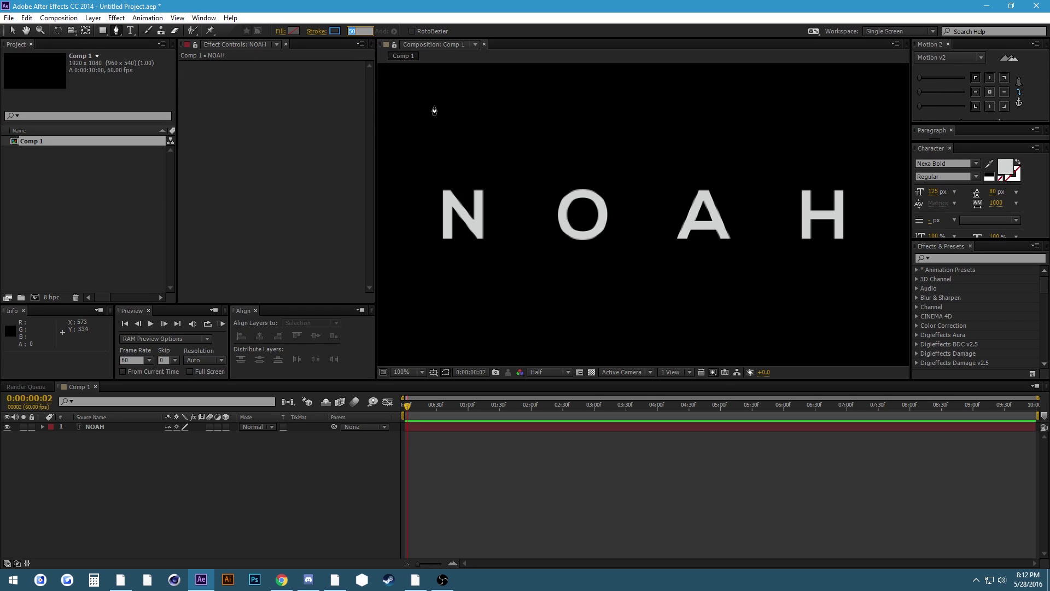
Zoom to 200% on the N and draw a trial stroke up its left side
key("Escape")
key("period")
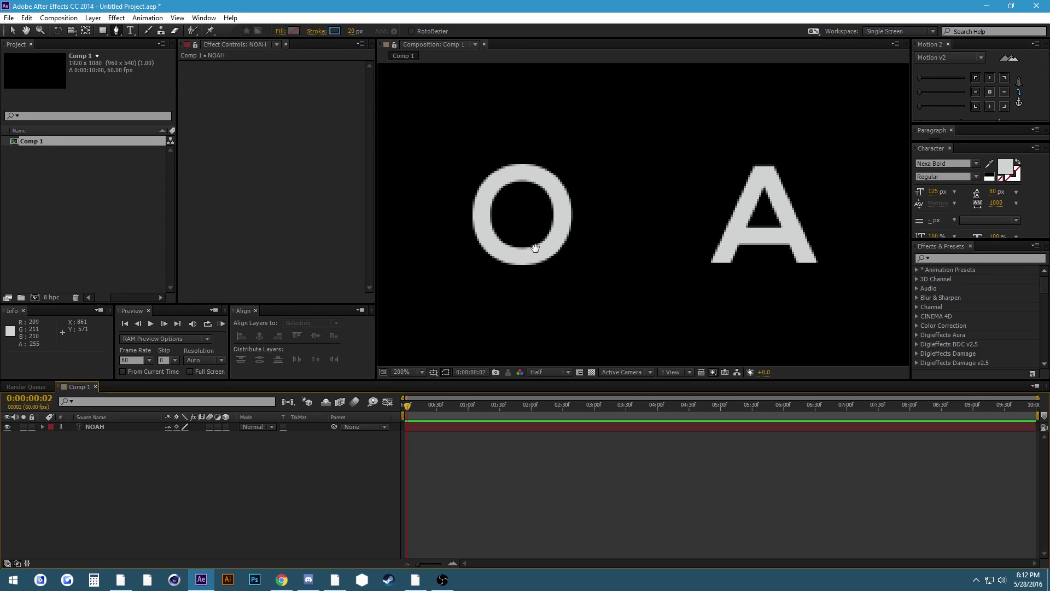
scroll(535, 244, "left", 6)
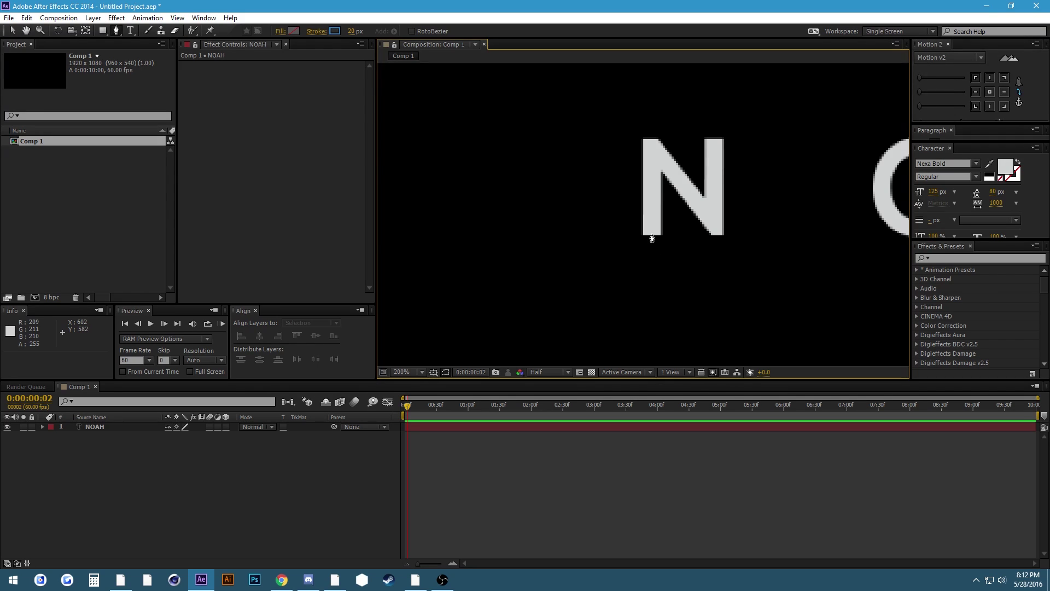
left_click(651, 234)
left_click(651, 140)
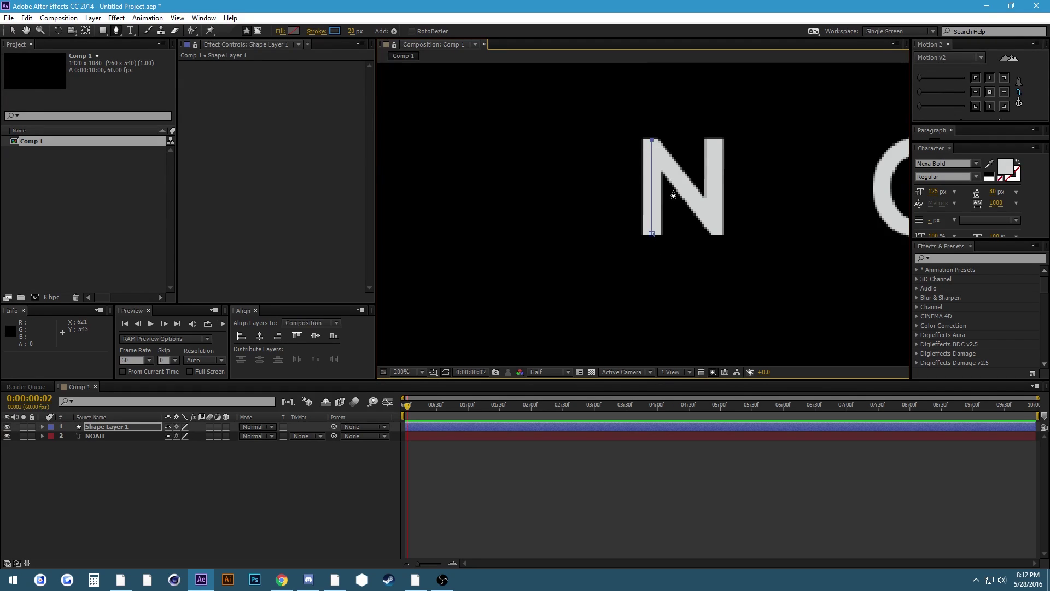
Set the stroke width to 17 px and delete the trial stroke layer
left_click(373, 31)
type("7")
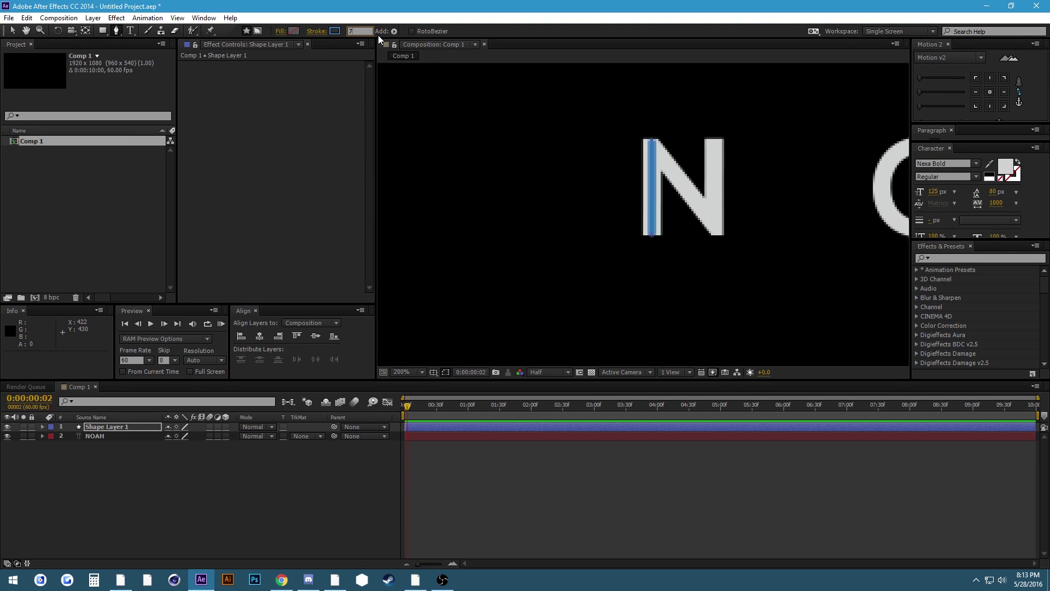
type("17")
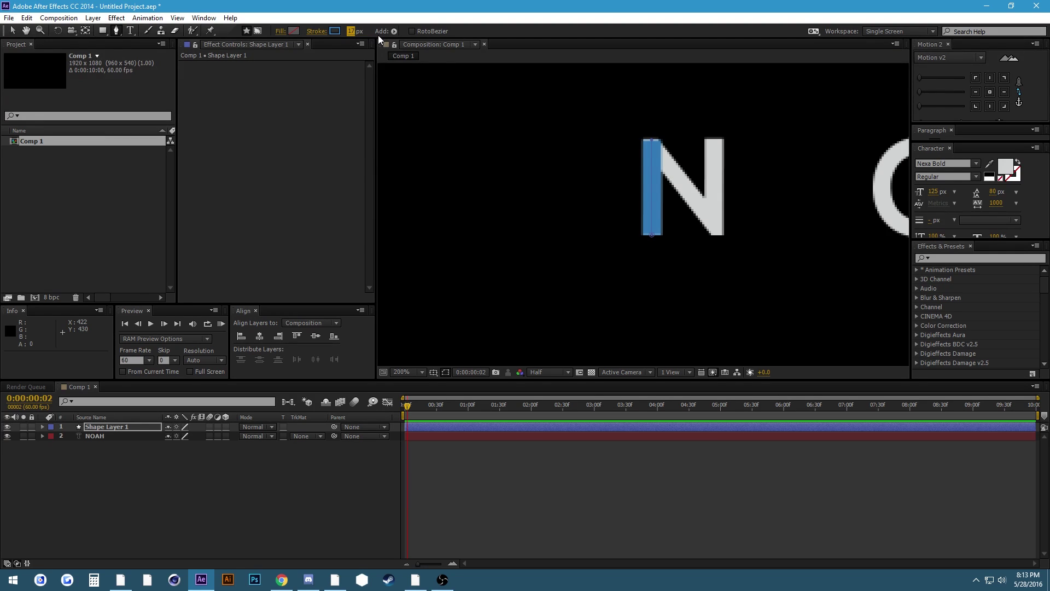
left_click(103, 428)
key("Delete")
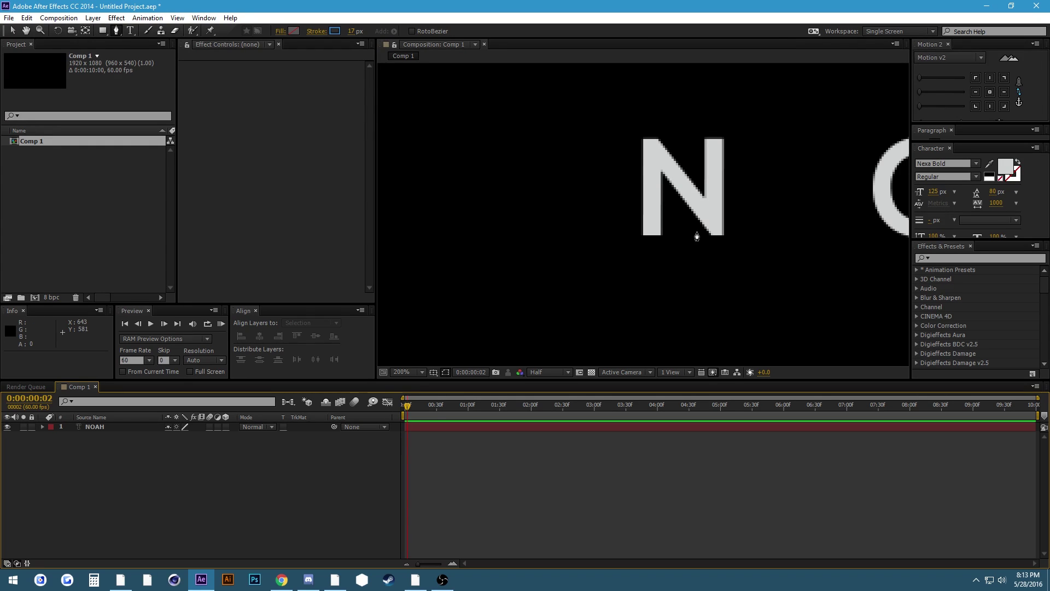
Lock the NOAH text layer and pan the view to frame the N
left_click(39, 429)
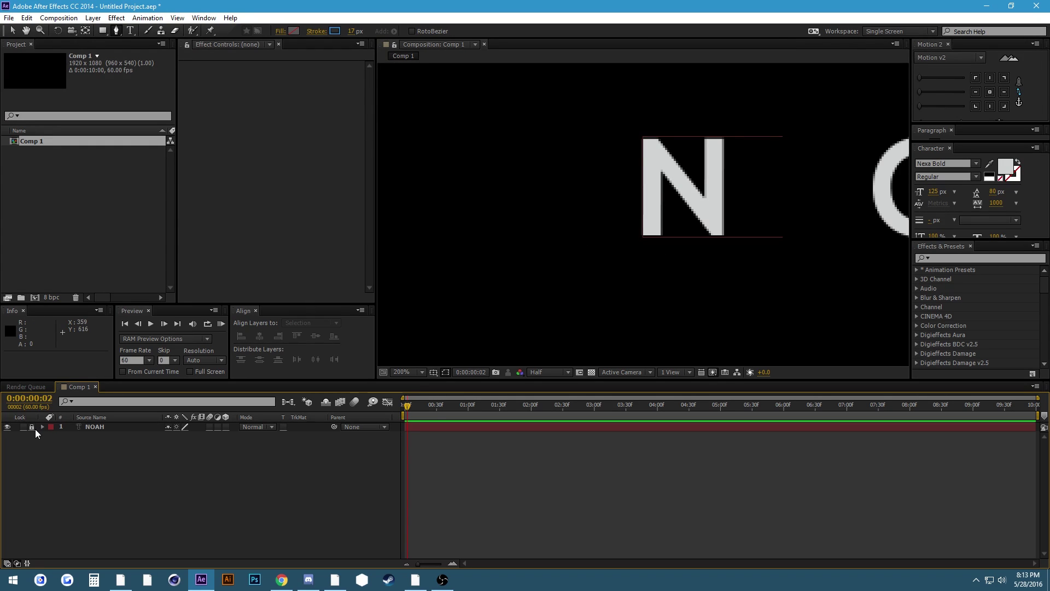
left_click(33, 427)
left_click_drag(679, 199, 525, 205)
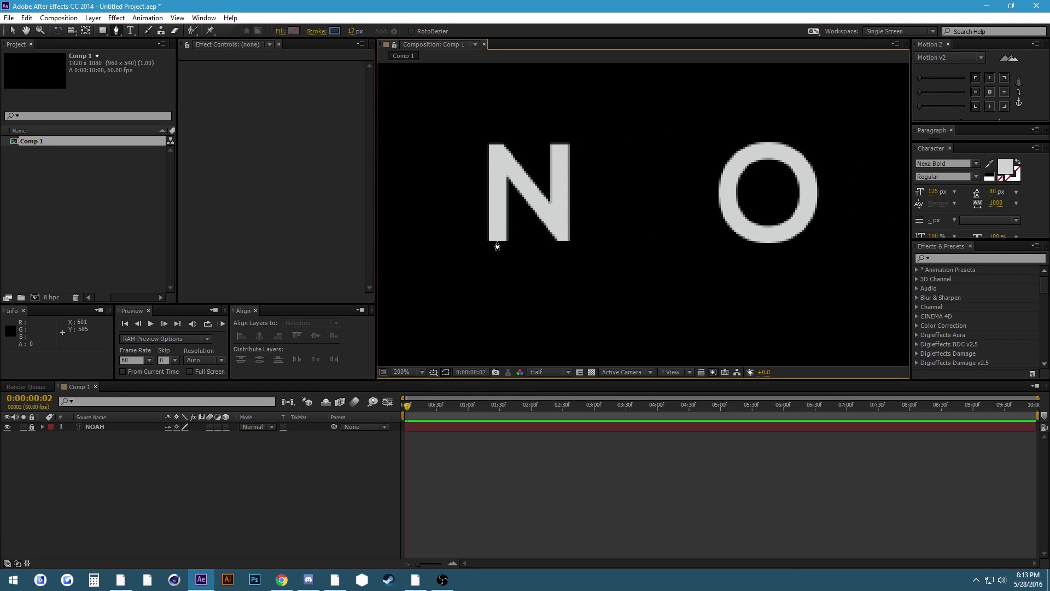
Pen a four-point stroke tracing the N, nudging its vertices into place
left_click(497, 242)
left_click(497, 156)
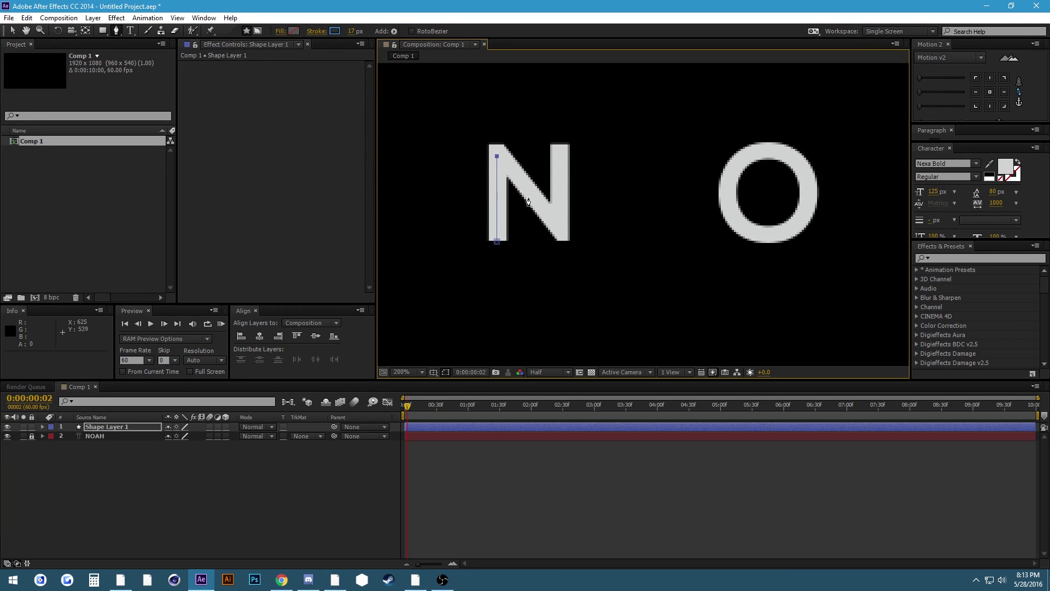
left_click(561, 222)
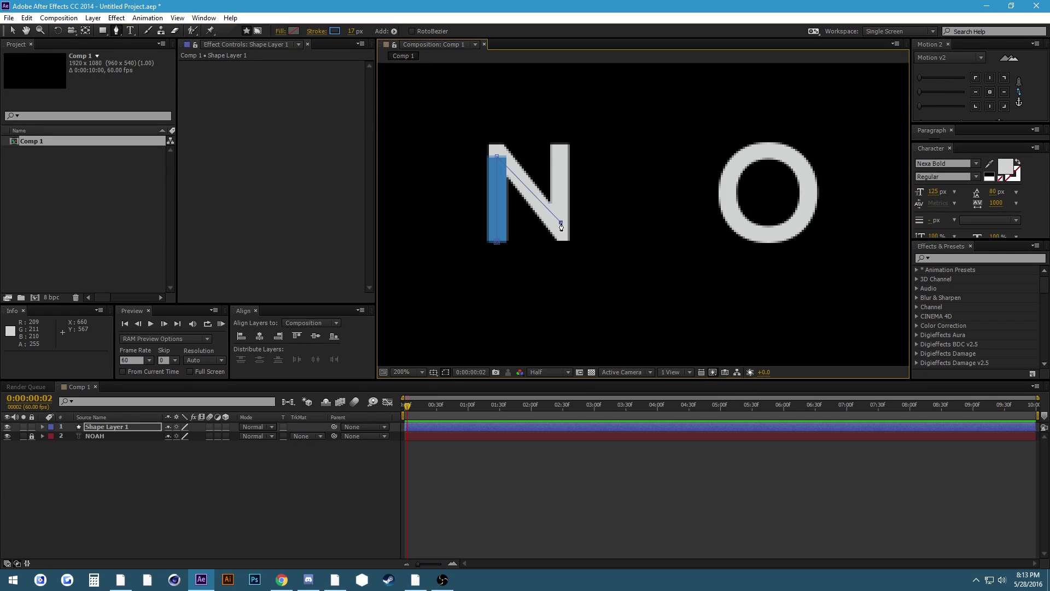
left_click(560, 145)
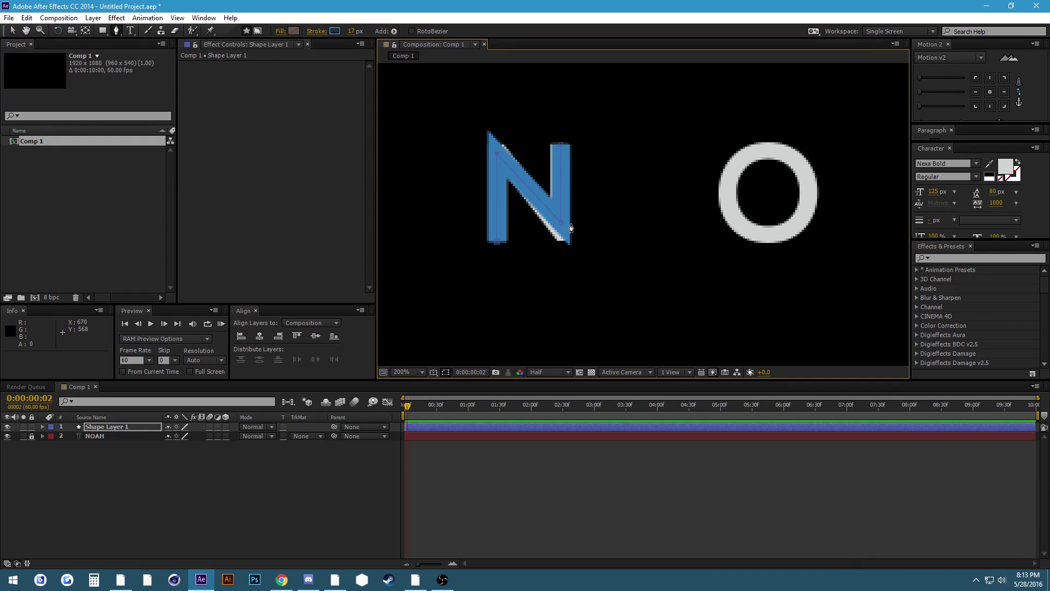
key("Down")
key("Down")
key("Down")
key("Down")
key("Down")
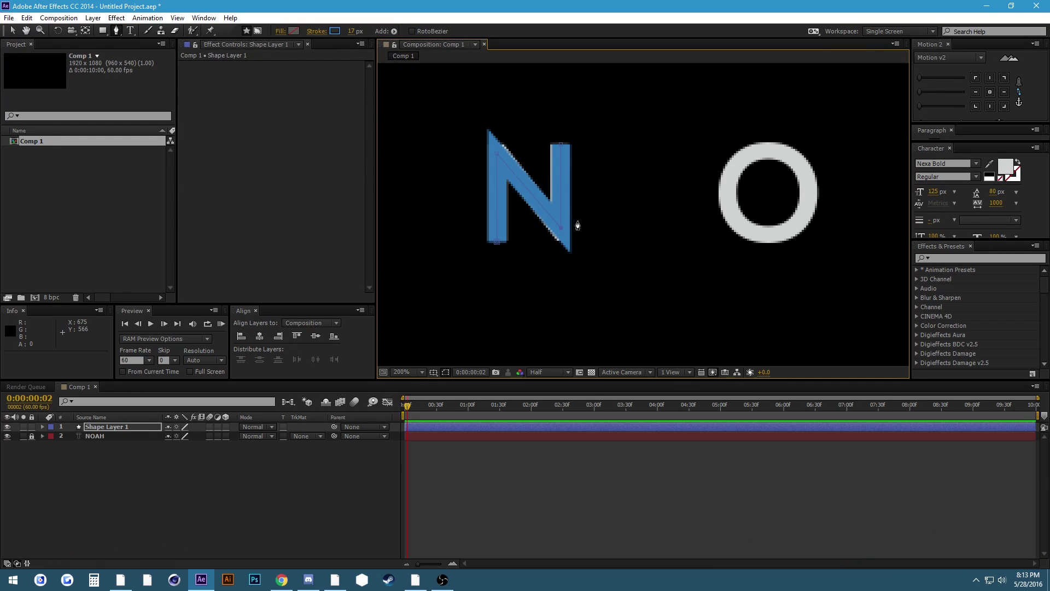
key("Down")
key("Down")
key("Down")
key("Down")
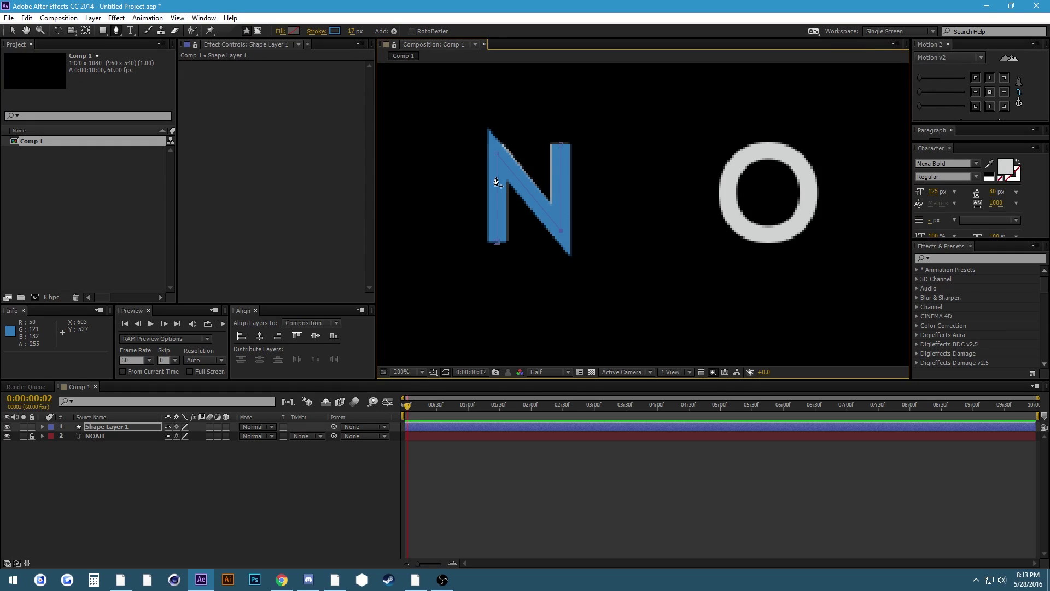
left_click(495, 156)
key("Up")
key("Up")
key("Up")
key("Left")
key("Left")
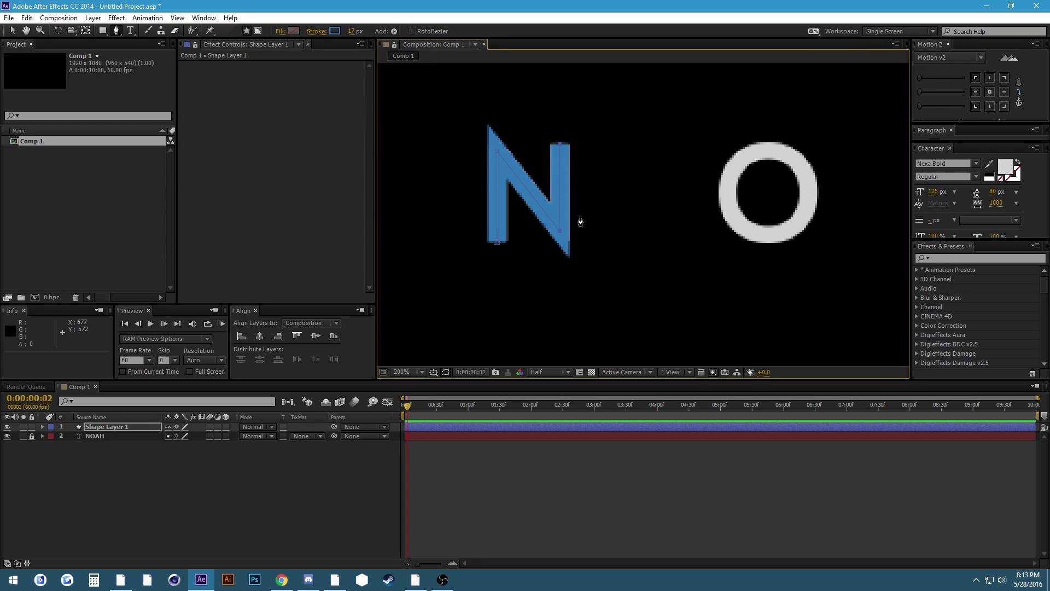
Deselect the N layer and pan with the Hand tool to the O and A
left_click(189, 499)
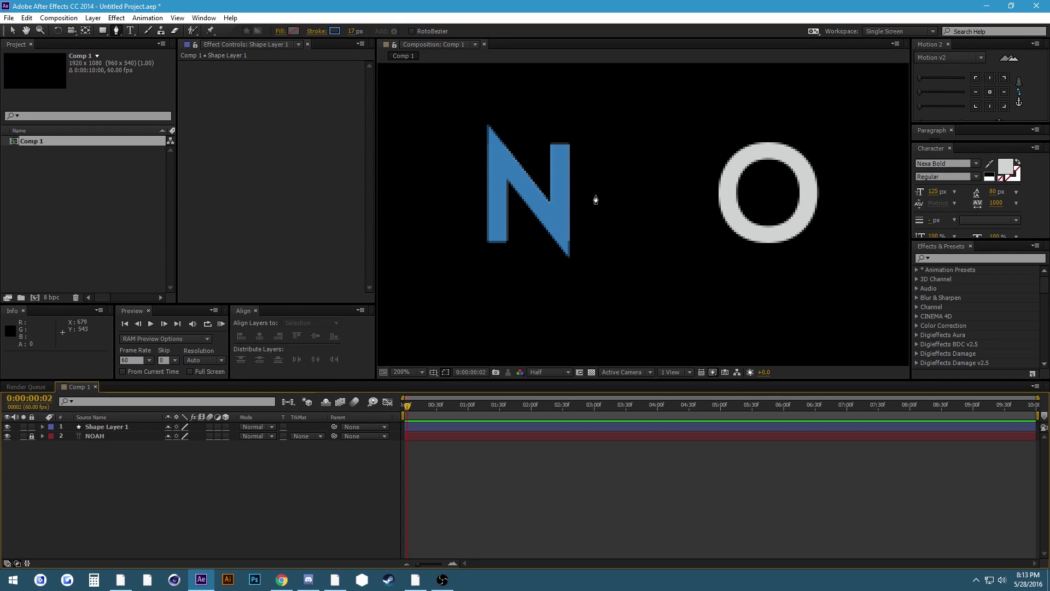
key("h")
left_click_drag(687, 187, 441, 188)
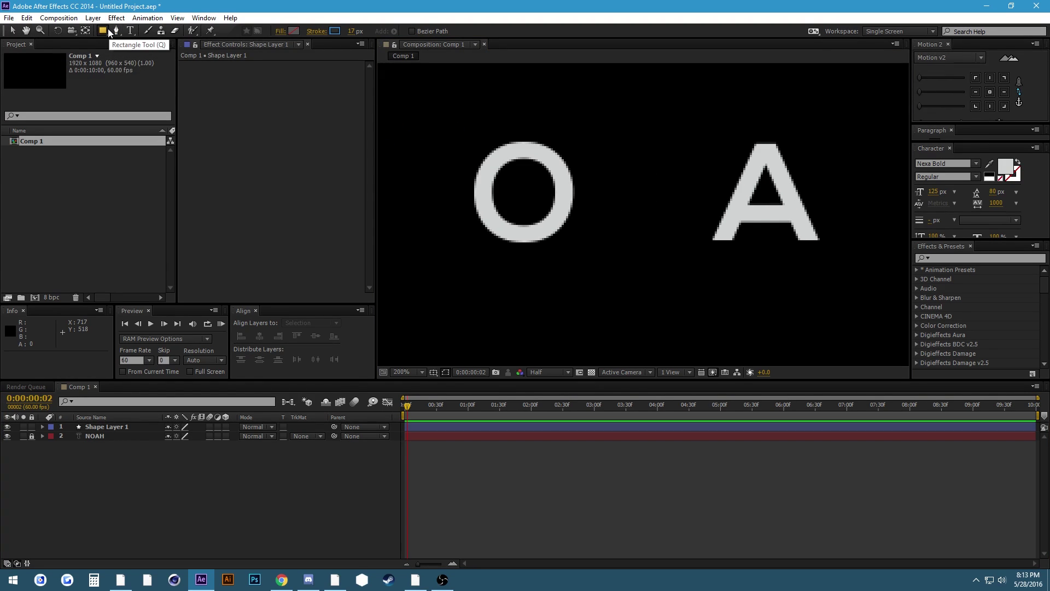
Draw an ellipse stroke over the O and nudge it into alignment with the letter
left_click_drag(103, 31, 136, 55)
left_click_drag(478, 148, 549, 218)
key("v")
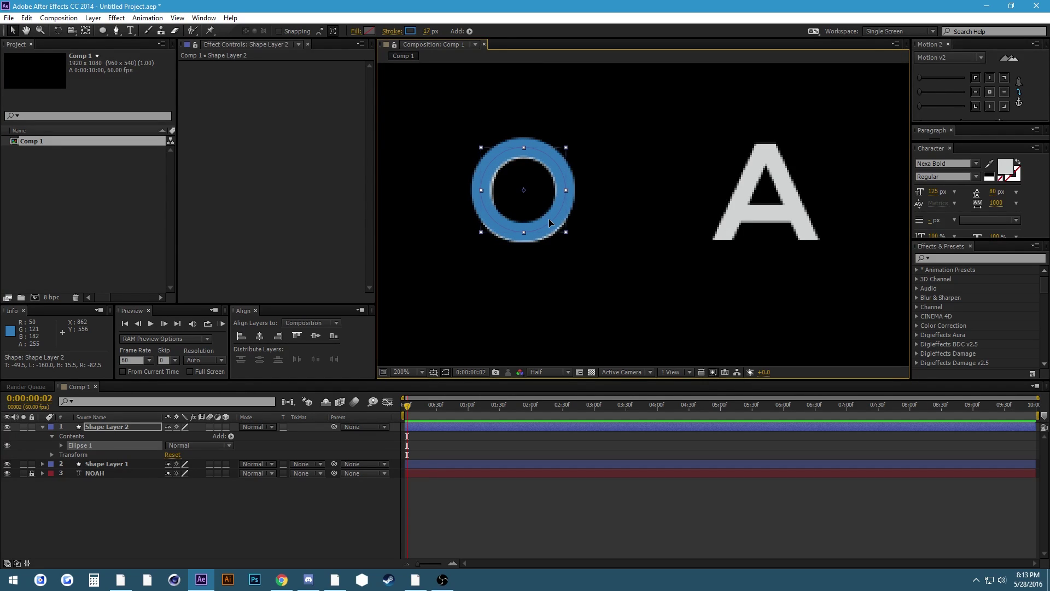
left_click_drag(550, 221, 550, 223)
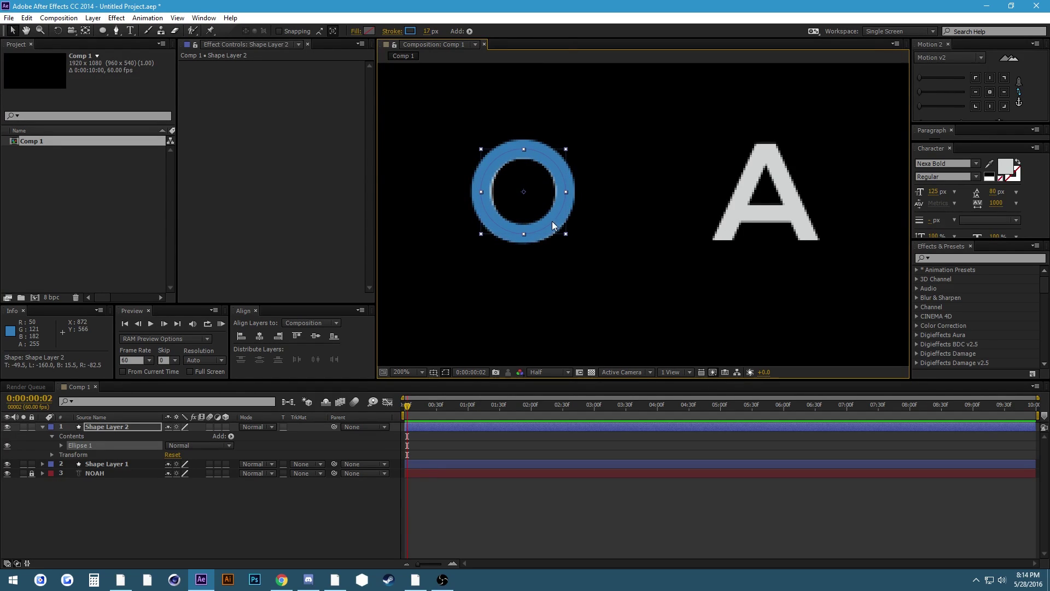
key("Right")
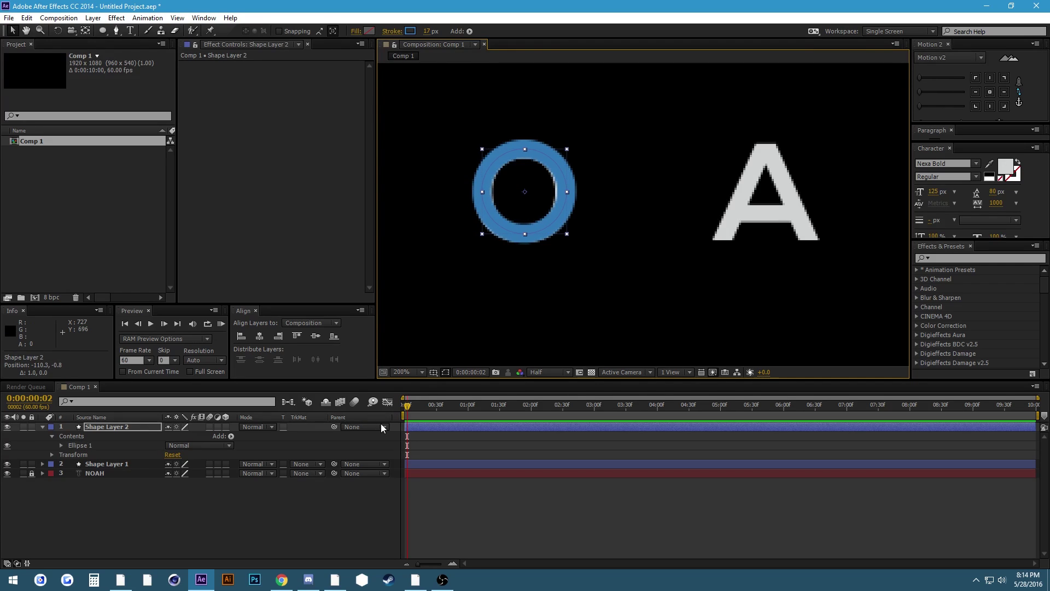
key("Left")
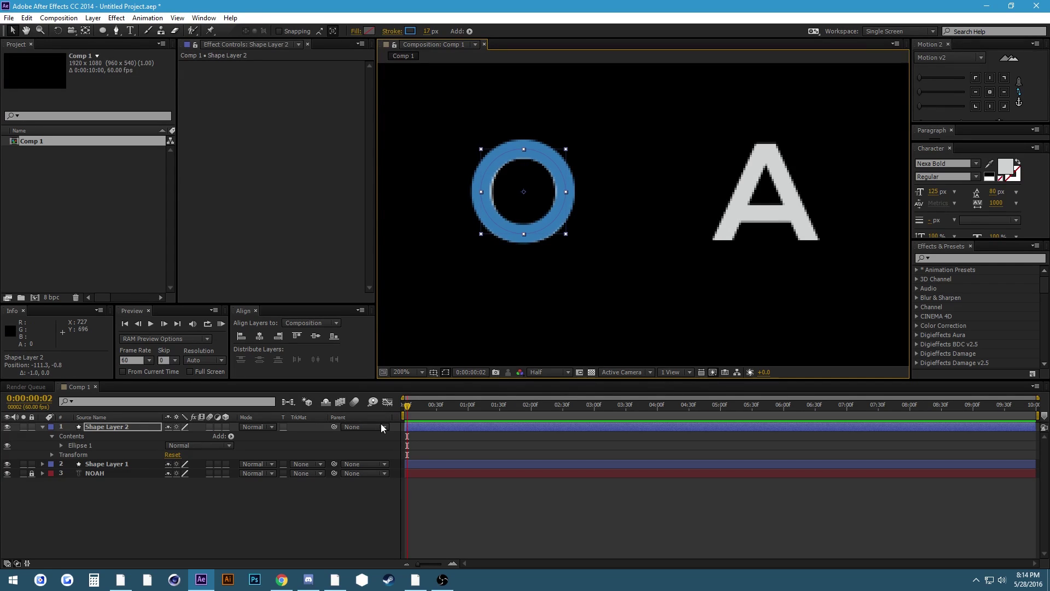
Pan to the A and pen a path from bottom-left through the apex to bottom-right
left_click(267, 527)
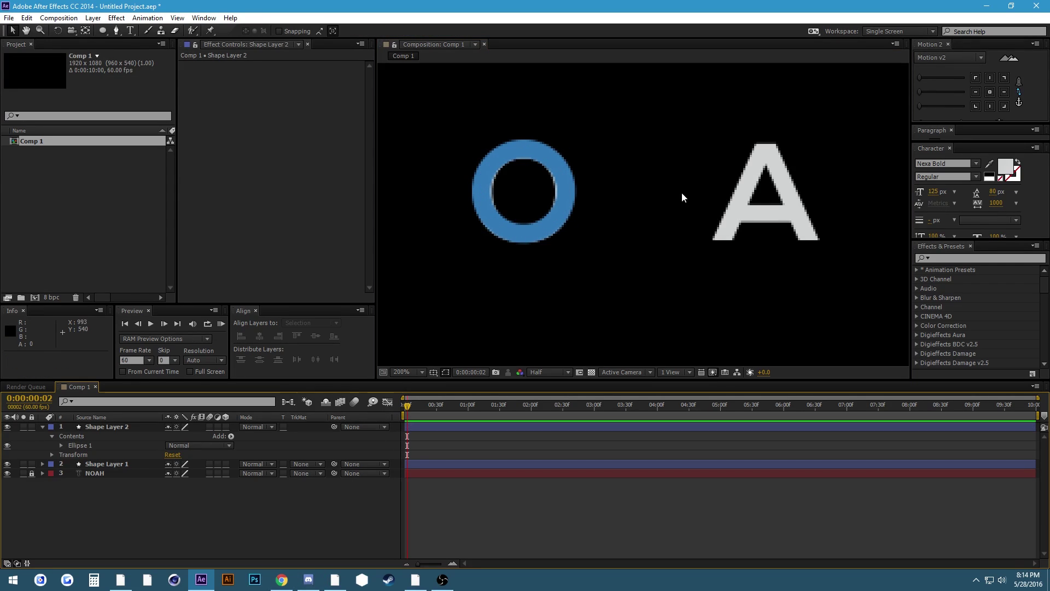
left_click_drag(682, 193, 483, 188)
key("p")
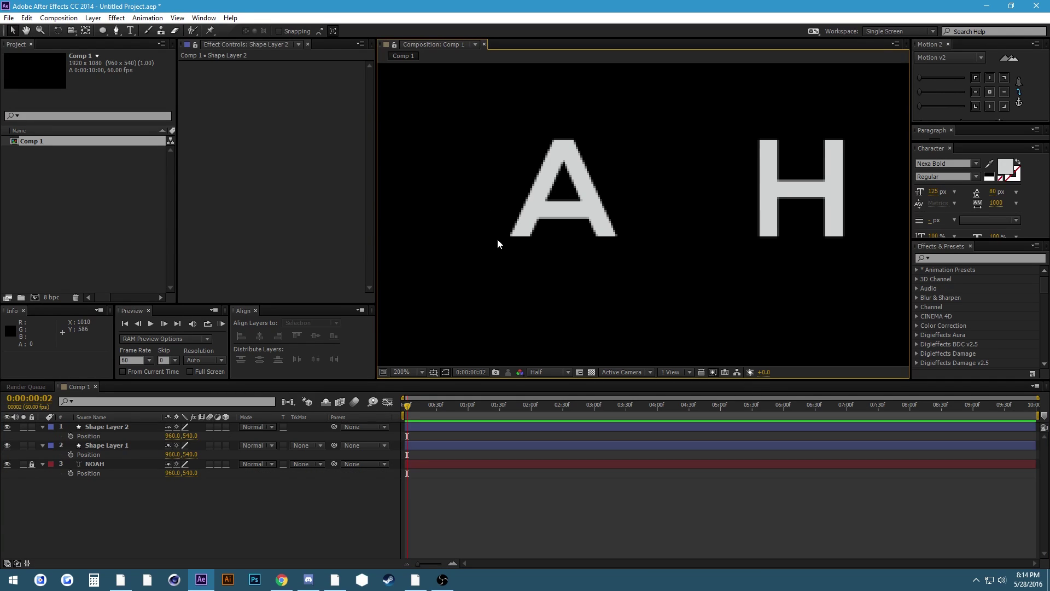
key("p")
key("g")
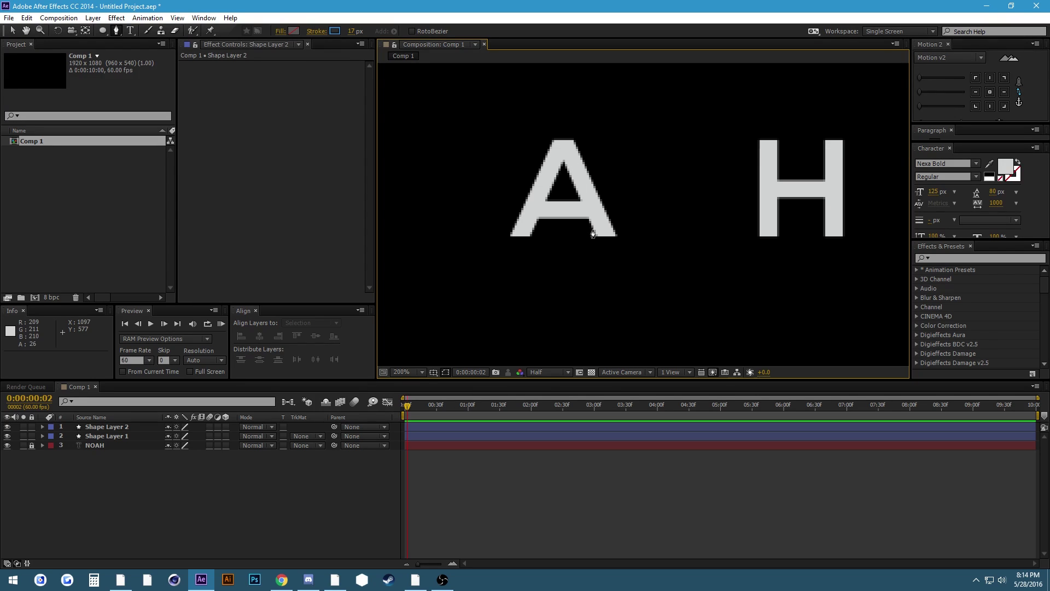
left_click(519, 237)
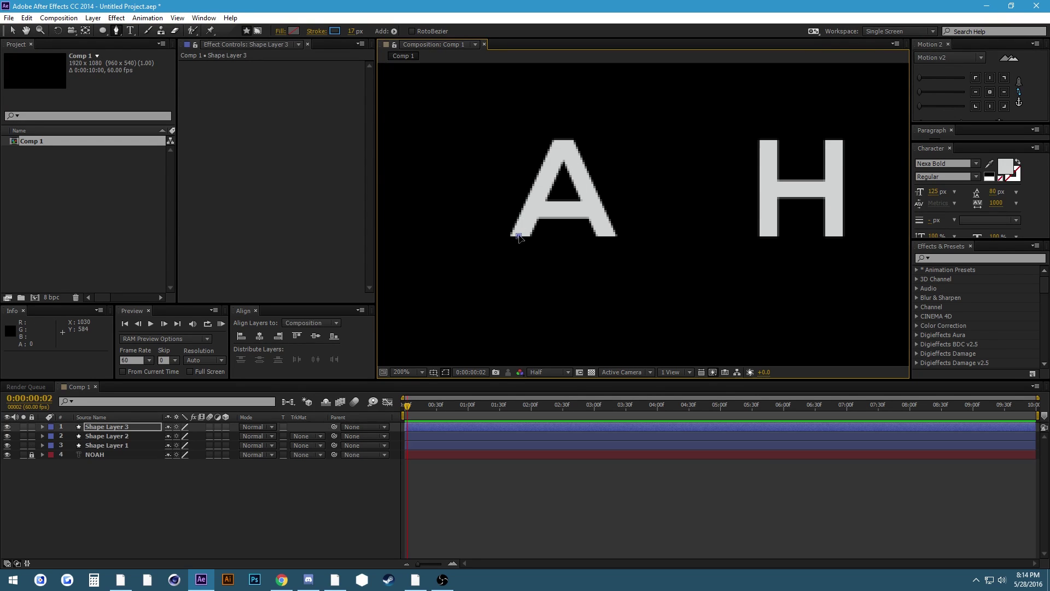
left_click(564, 143)
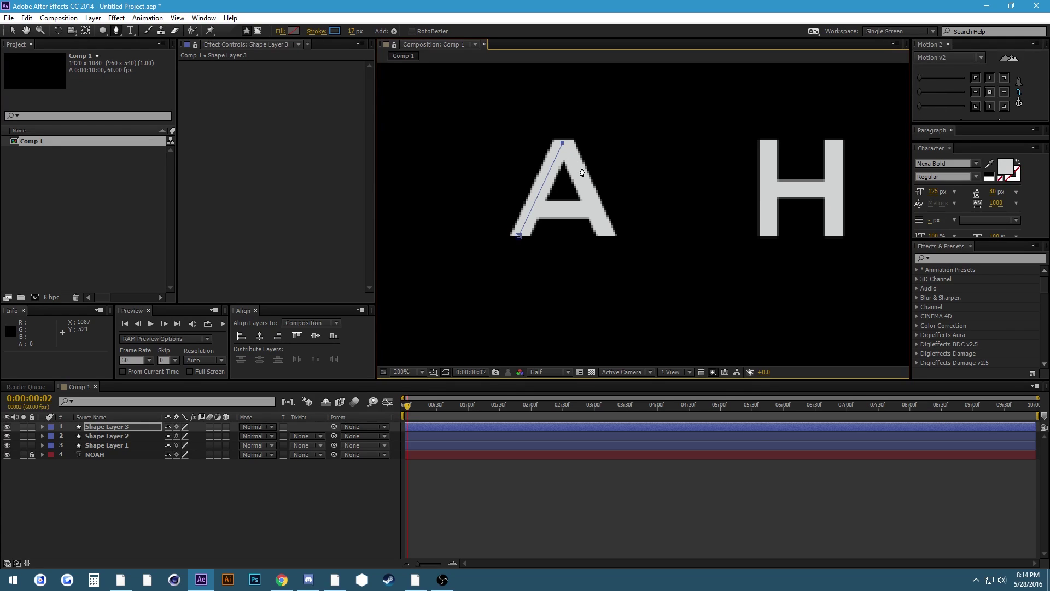
left_click(606, 237)
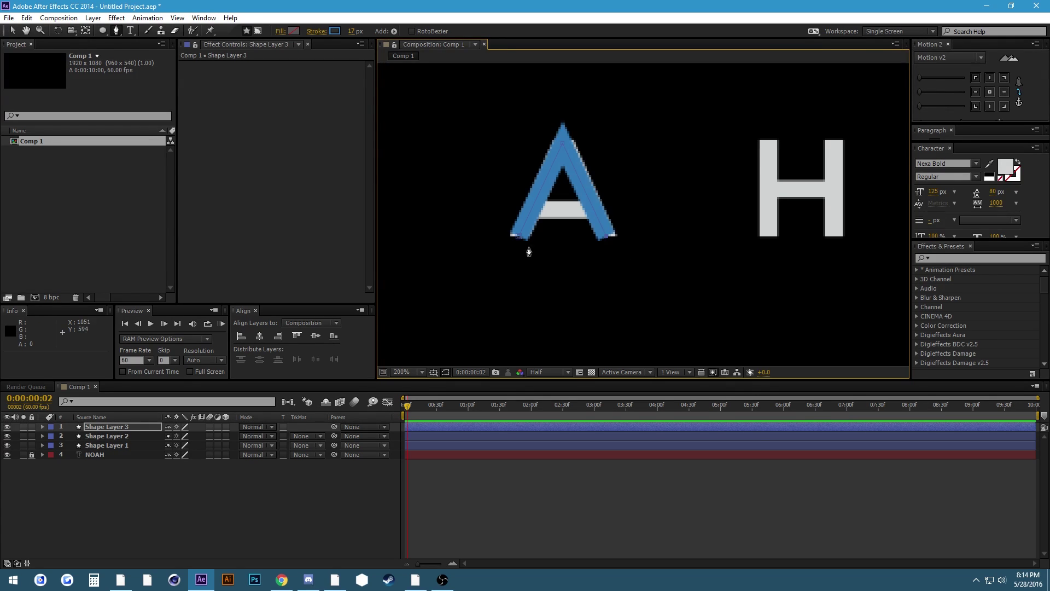
At Full resolution, drag the A path's leg end points lower and adjust the apex
scroll(607, 241, "up", 2)
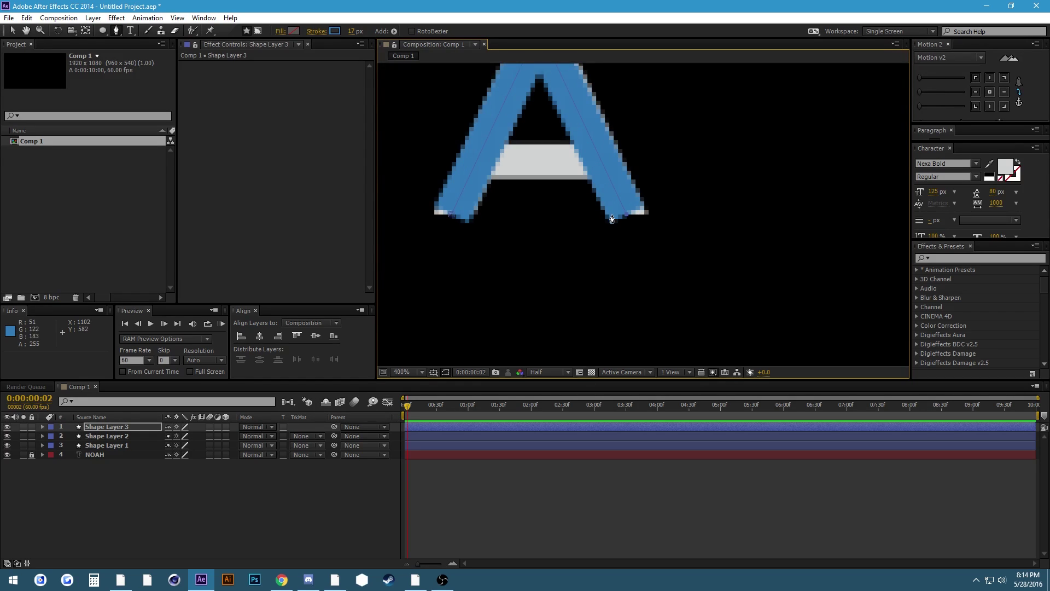
left_click(547, 372)
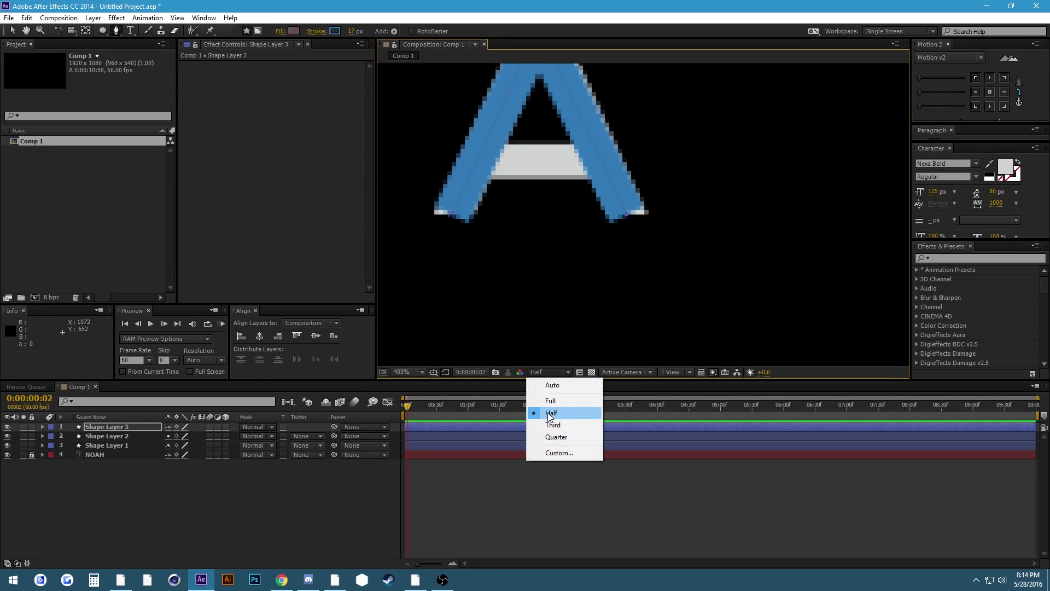
left_click(552, 401)
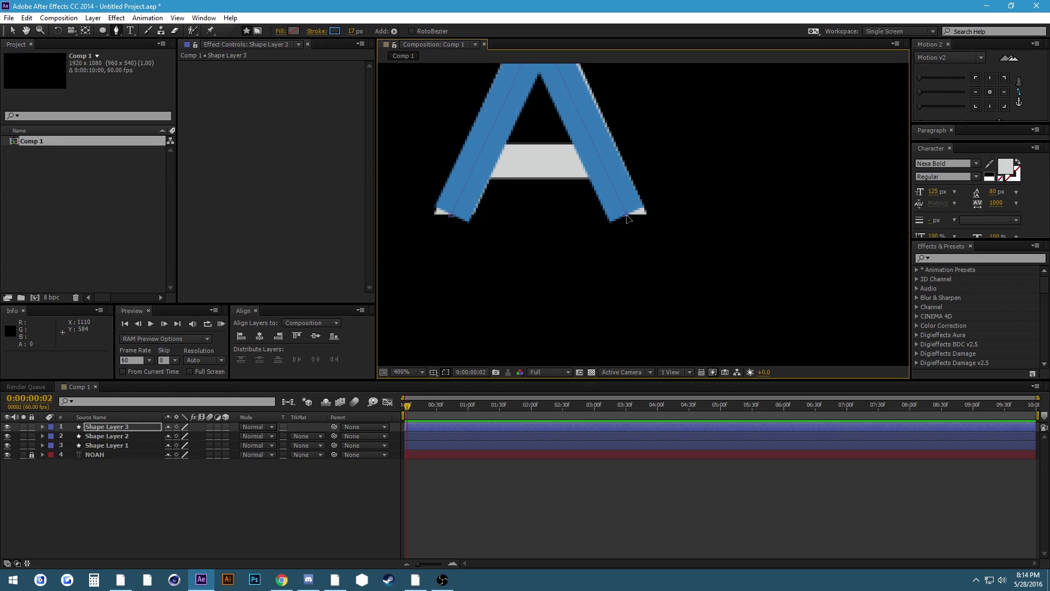
key("ctrl+z")
key("ctrl+z")
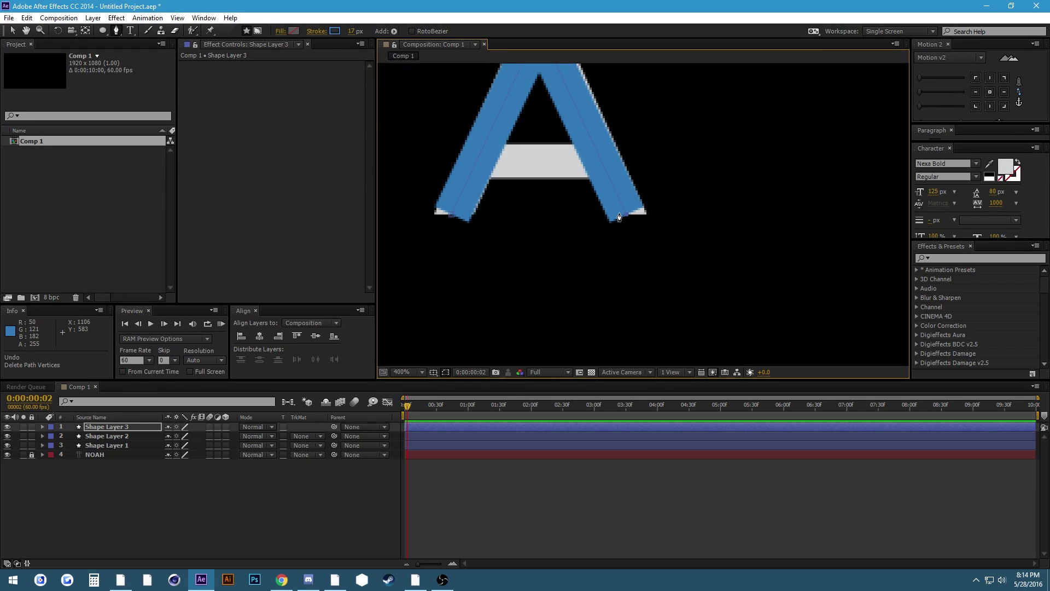
left_click_drag(611, 193, 638, 297)
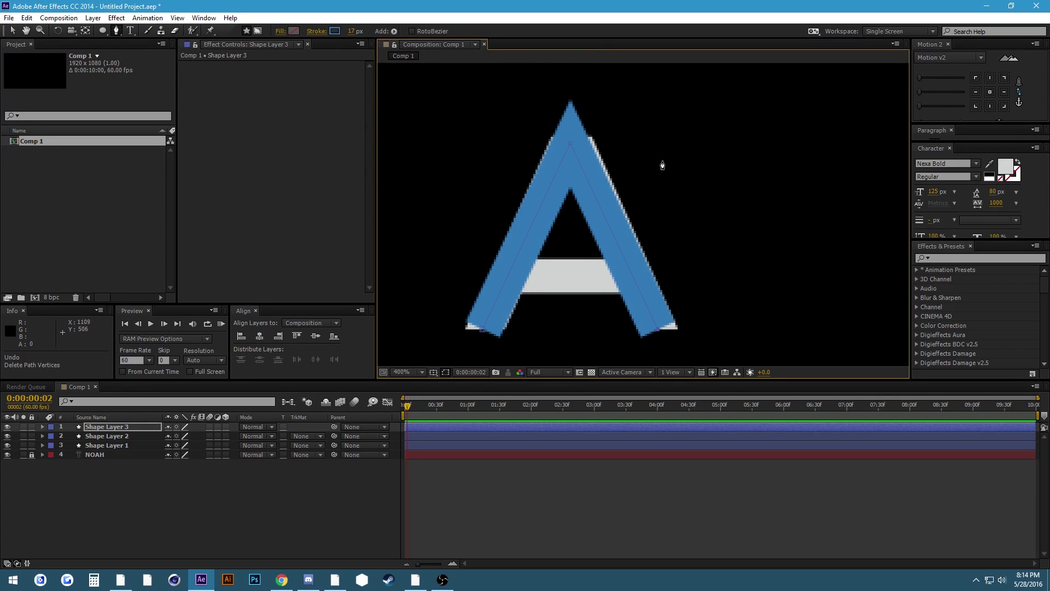
left_click_drag(661, 164, 661, 171)
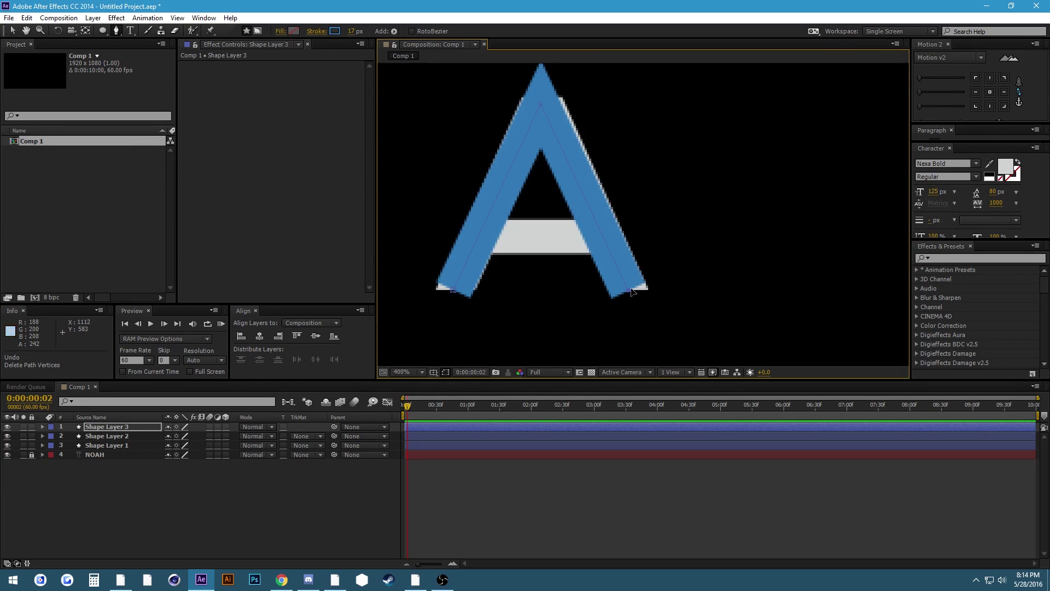
left_click_drag(630, 290, 634, 301)
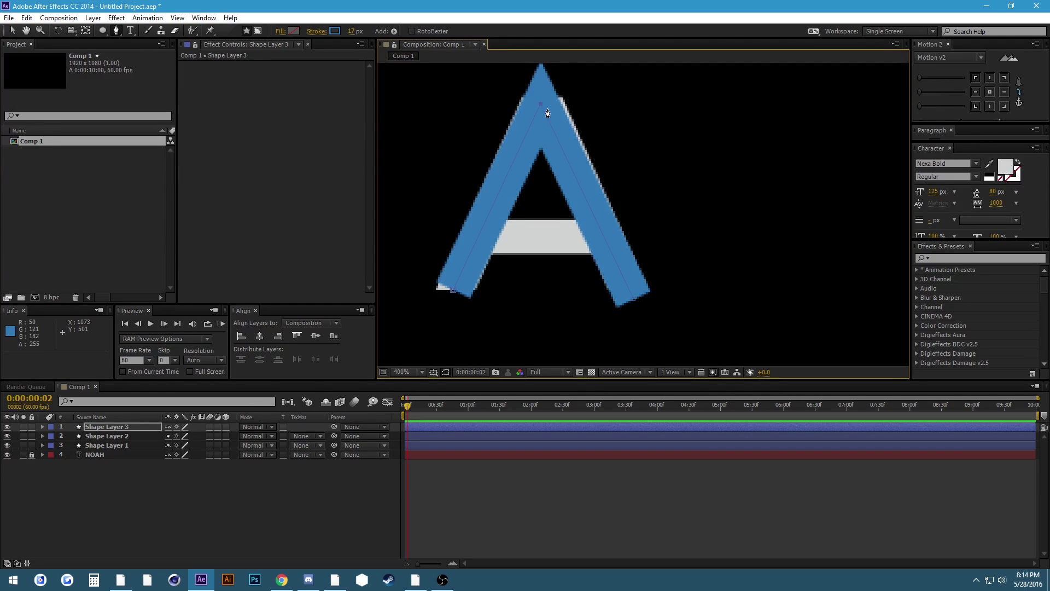
left_click_drag(547, 113, 548, 115)
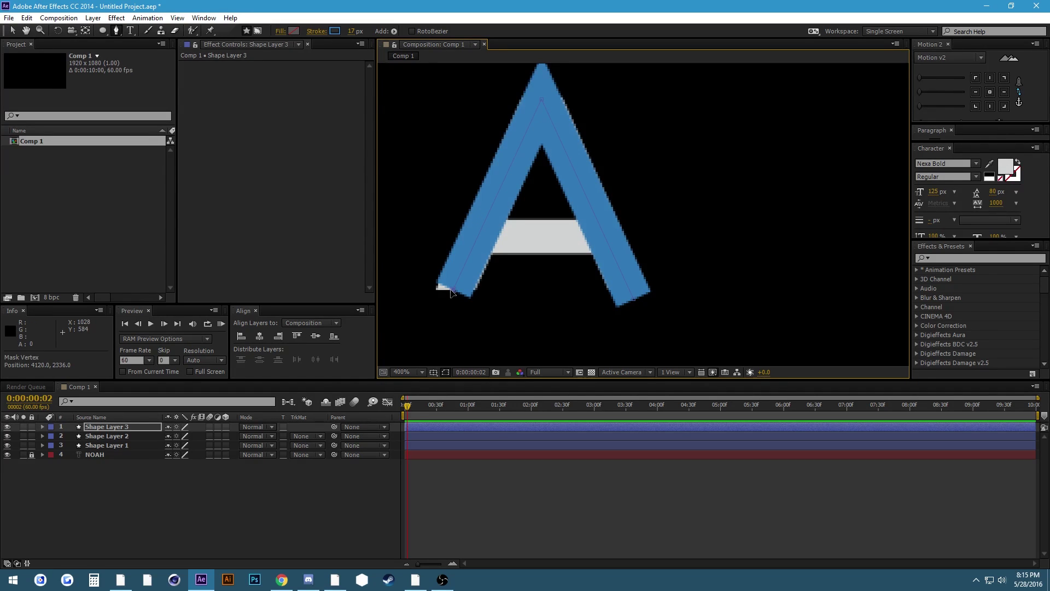
left_click_drag(451, 293, 450, 299)
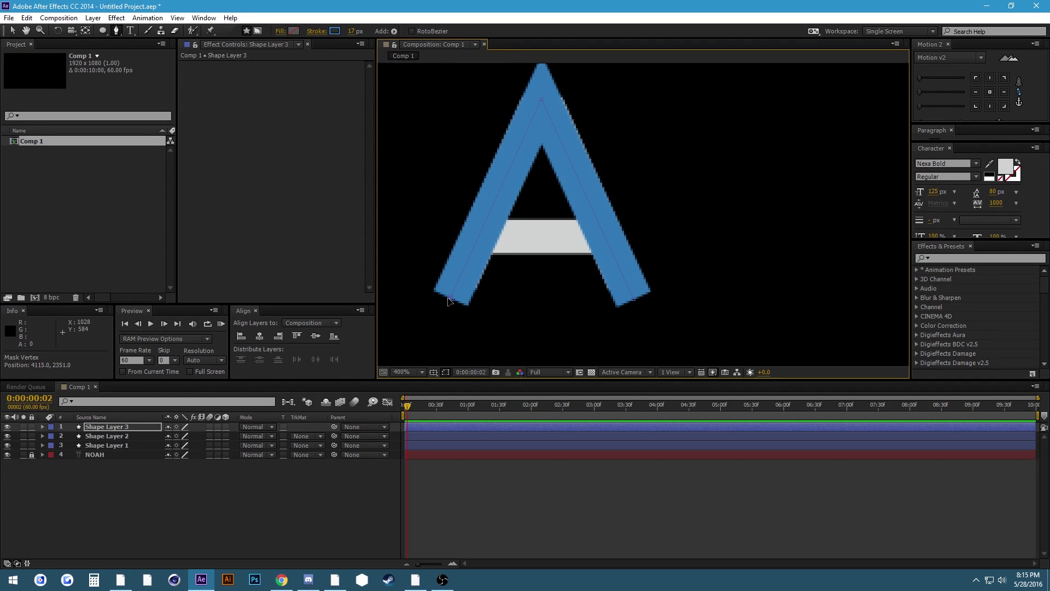
Stroke the A's crossbar in blue, then pan the view over to the H
left_click(293, 507)
left_click(491, 233)
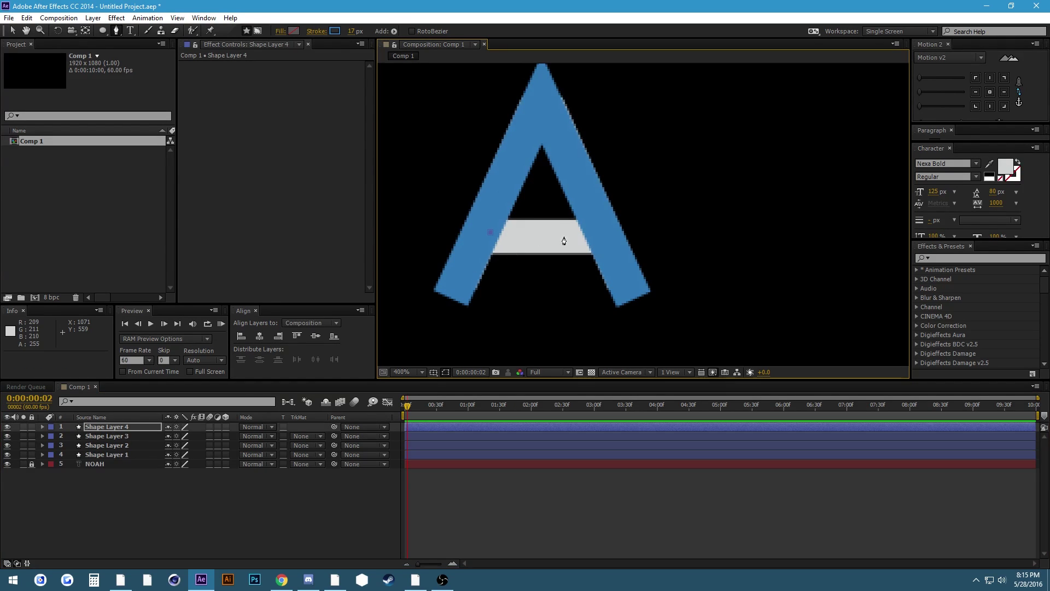
left_click(595, 232)
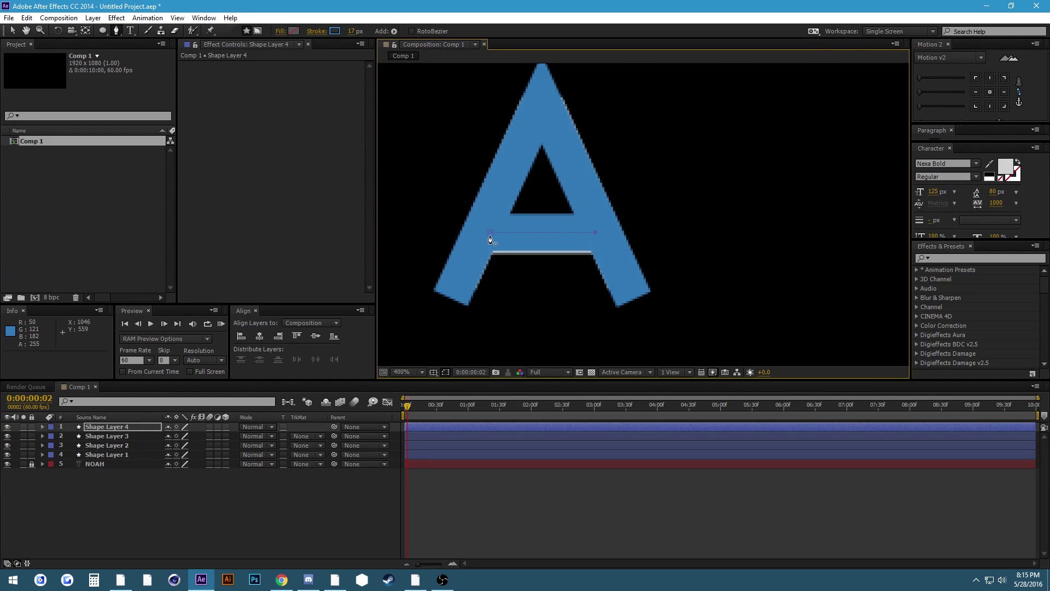
left_click(139, 426)
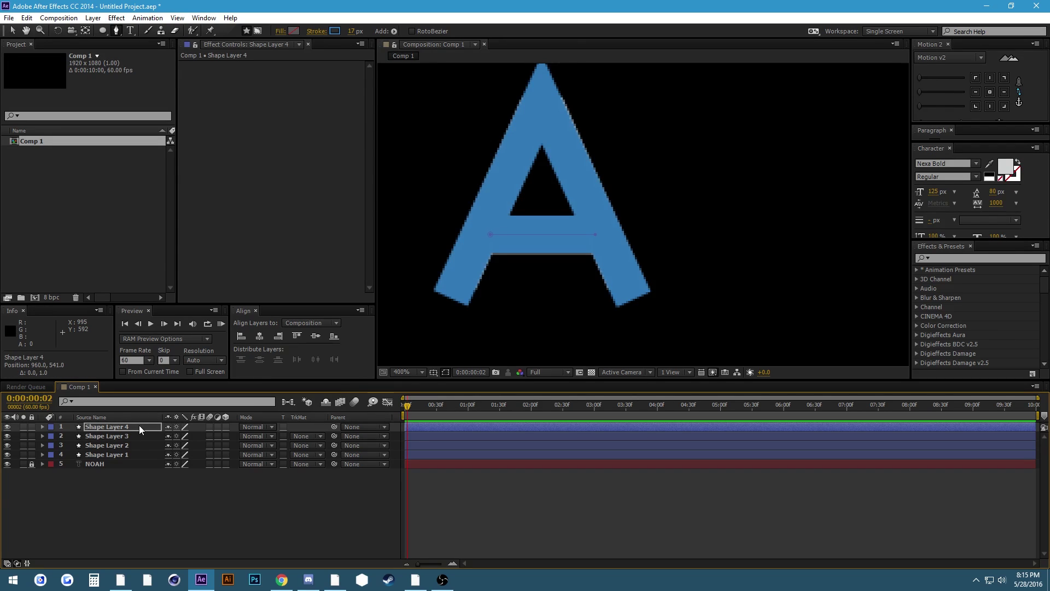
left_click(146, 502)
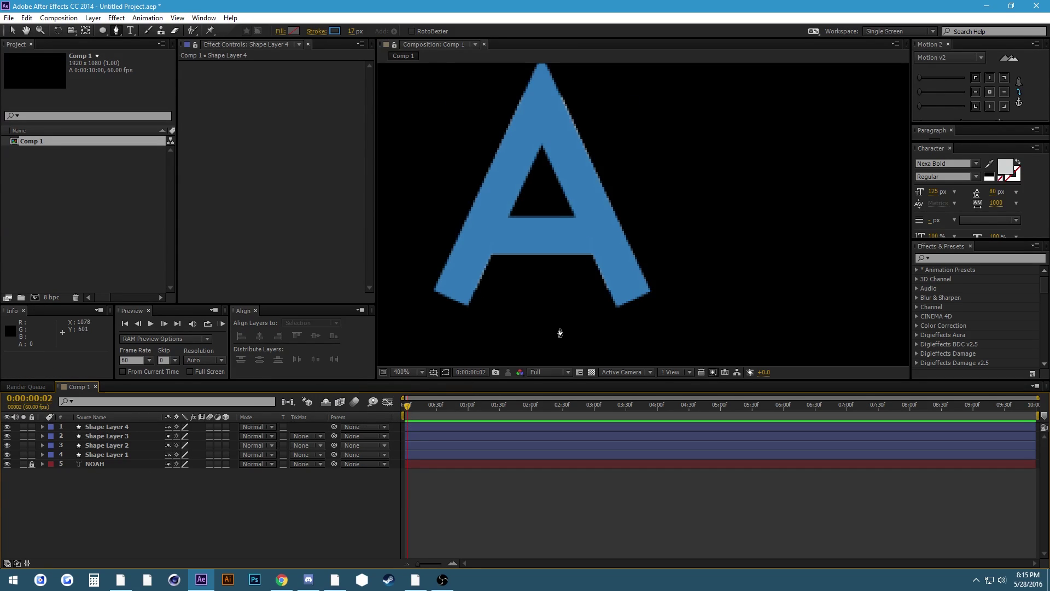
left_click_drag(630, 312, 291, 284)
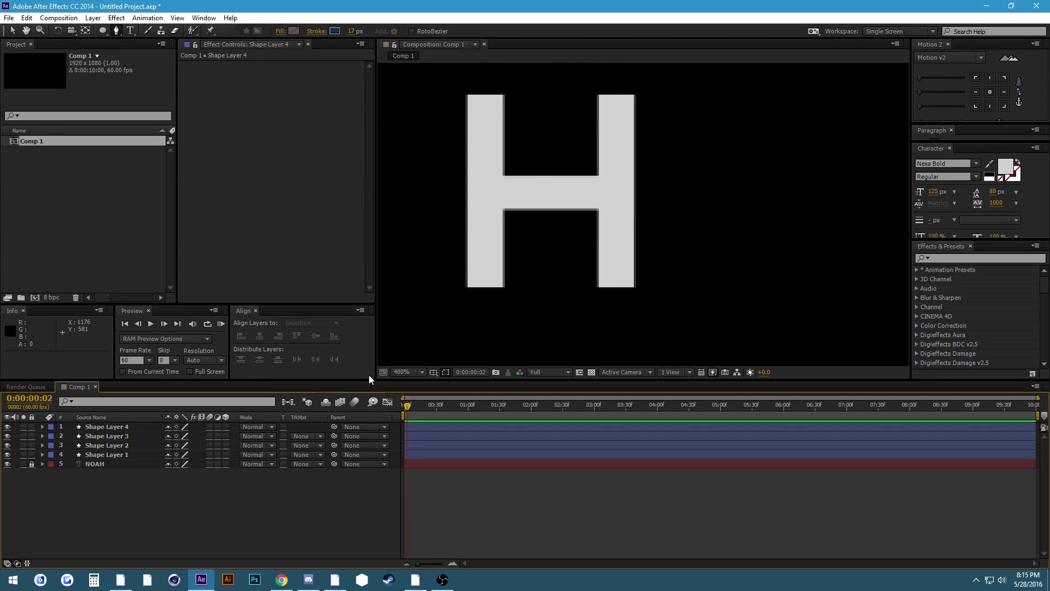
Stroke the H's left stem, then duplicate it and nudge the copy onto the right stem
left_click(483, 95)
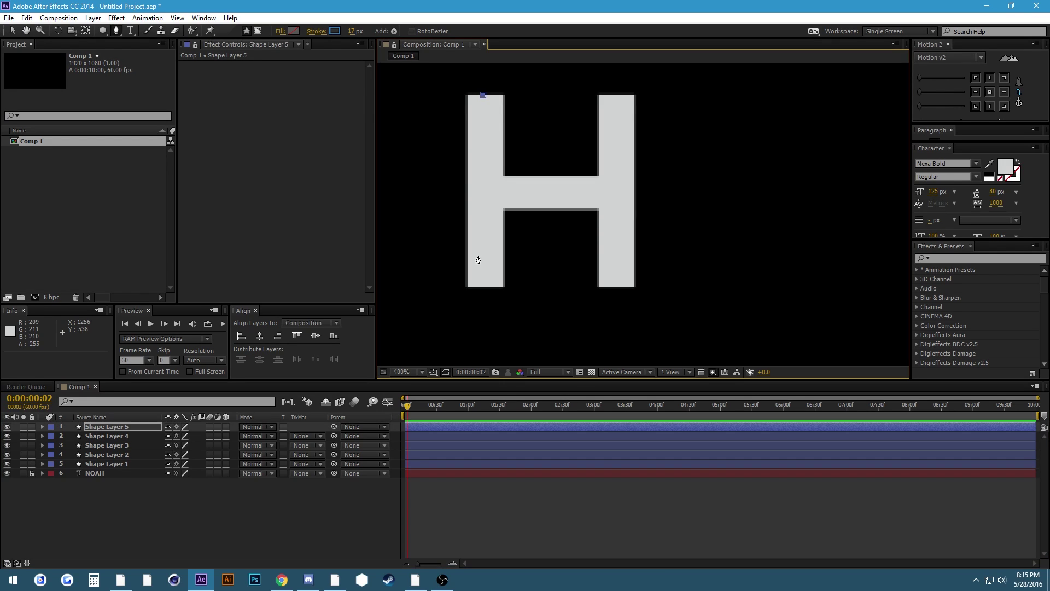
left_click(485, 293)
left_click(198, 503)
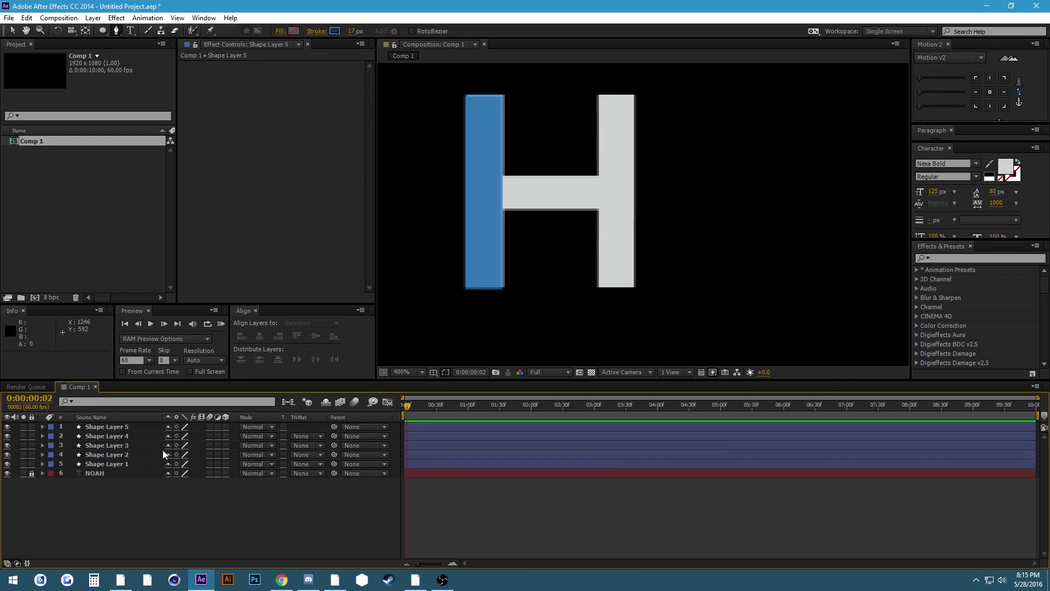
left_click(128, 427)
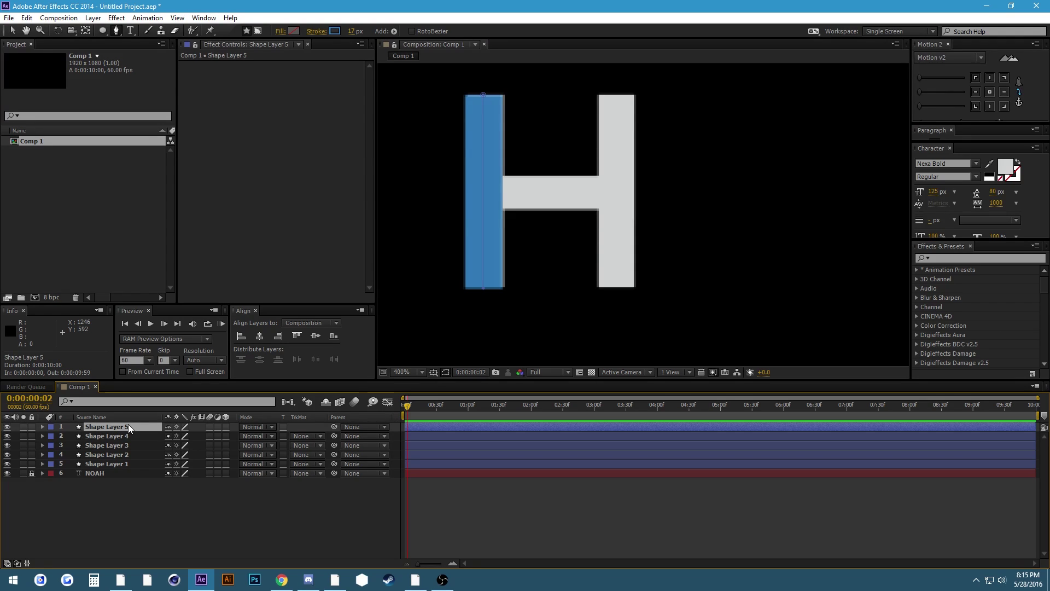
key("ctrl+d")
key("v")
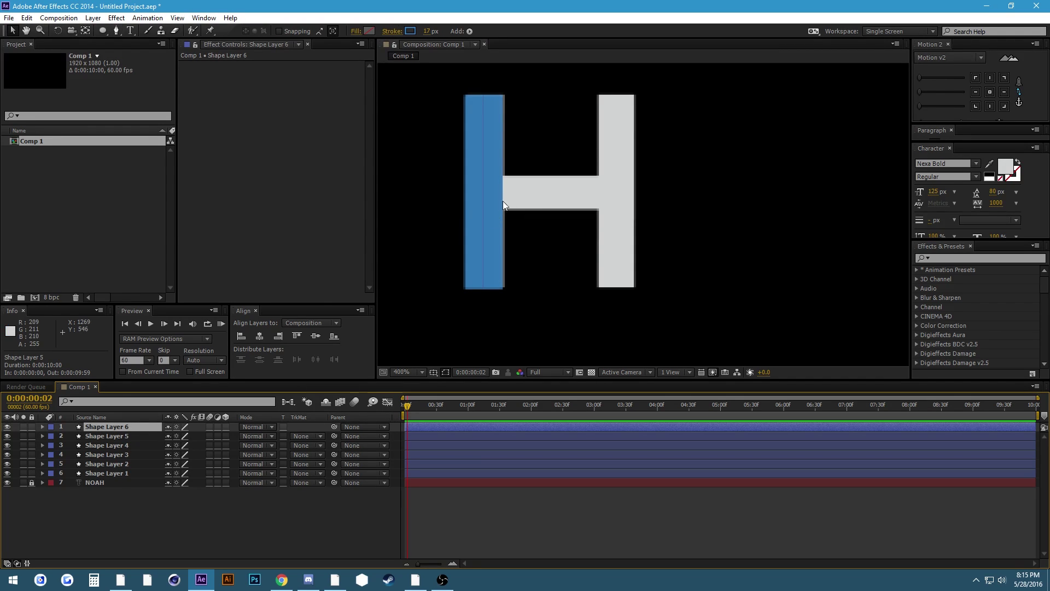
left_click(508, 202)
left_click(106, 425)
key("Right")
key("Right")
key("Right")
key("Right")
key("Right")
key("Right")
key("Right")
key("Right")
key("Right")
key("Right")
key("Right")
key("Right")
key("Right")
key("Right")
key("Right")
key("Right")
key("Right")
key("Right")
key("Right")
key("Right")
key("Right")
key("Right")
key("Right")
key("Right")
key("Right")
key("Right")
key("Right")
key("Right")
key("Right")
key("Right")
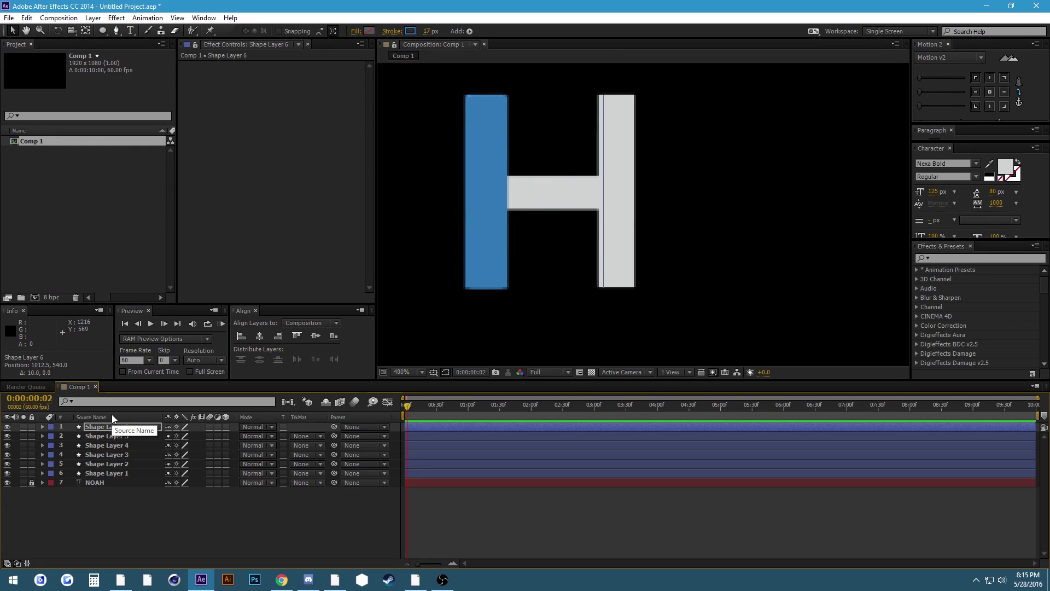
key("Right")
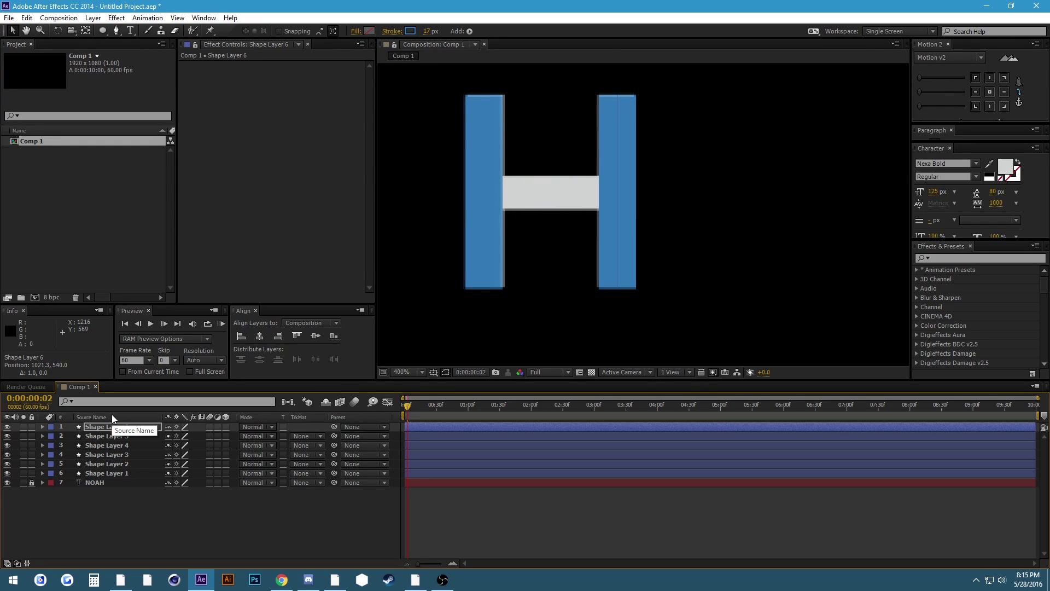
left_click(156, 511)
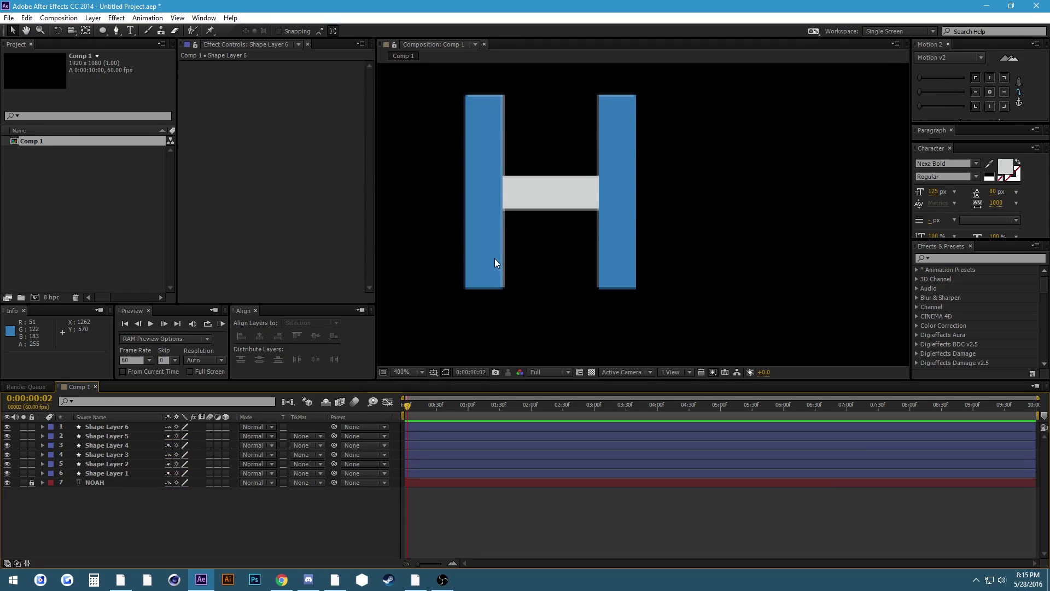
Pen the H's crossbar stroke and set the view magnification to Fit
key("g")
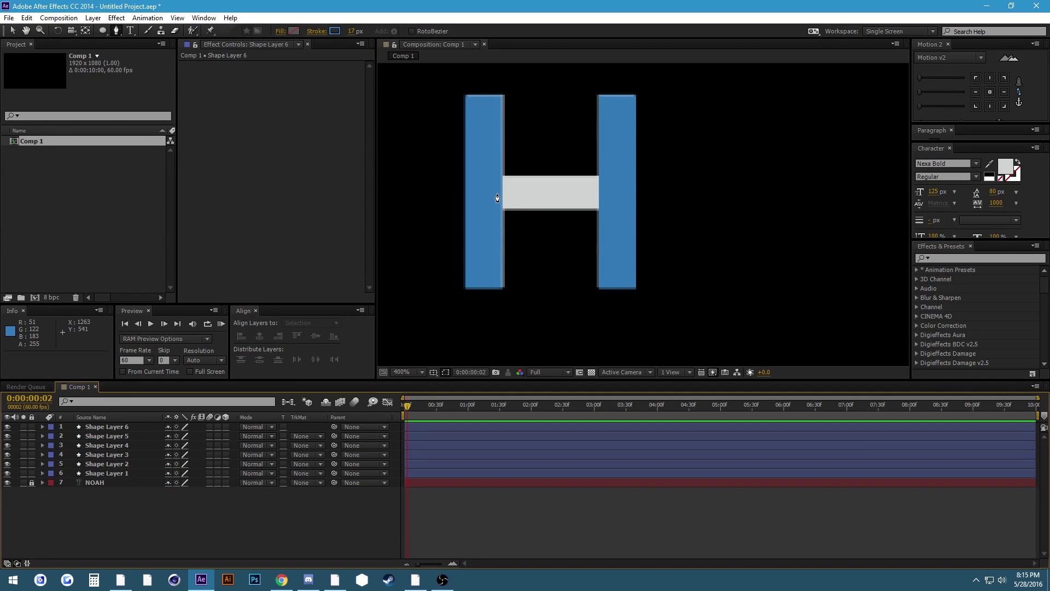
left_click(499, 193)
left_click(601, 193)
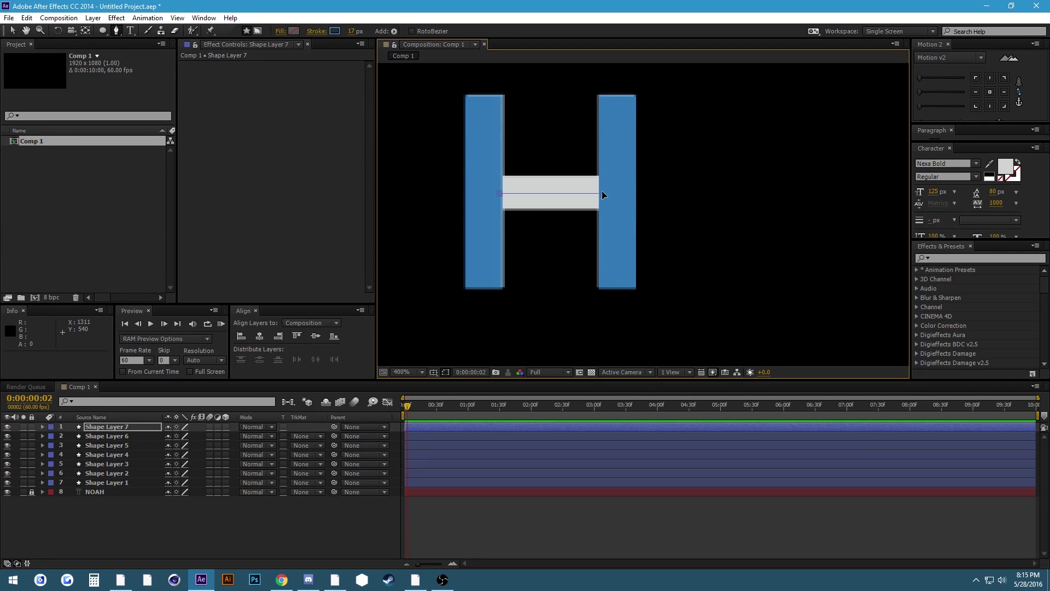
left_click(211, 539)
left_click(421, 372)
left_click(423, 175)
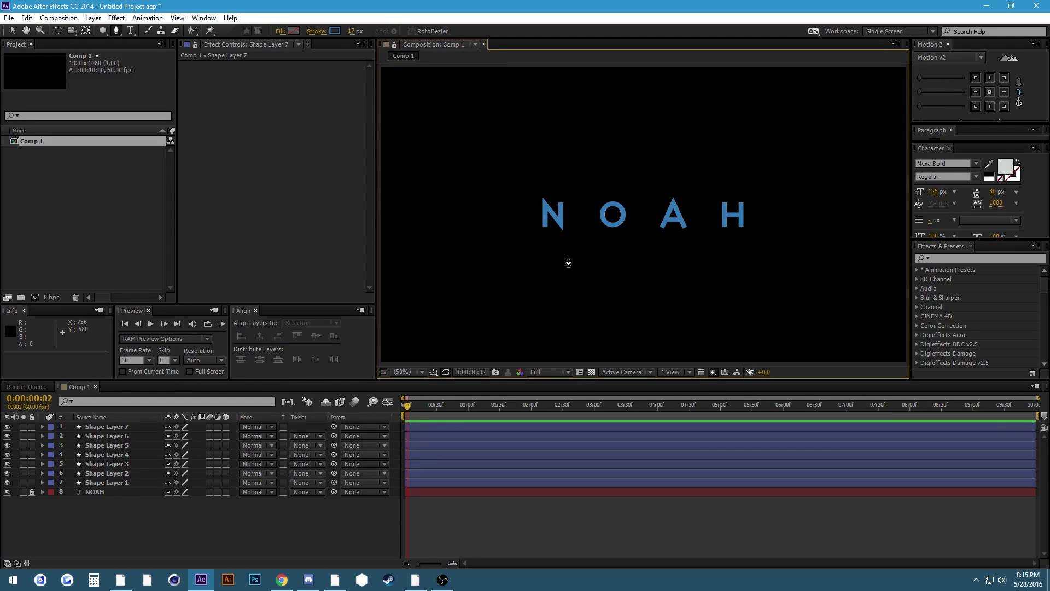
Toggle the NOAH text's visibility while zoomed in to compare the O's stroke edges
left_click(7, 492)
left_click(8, 492)
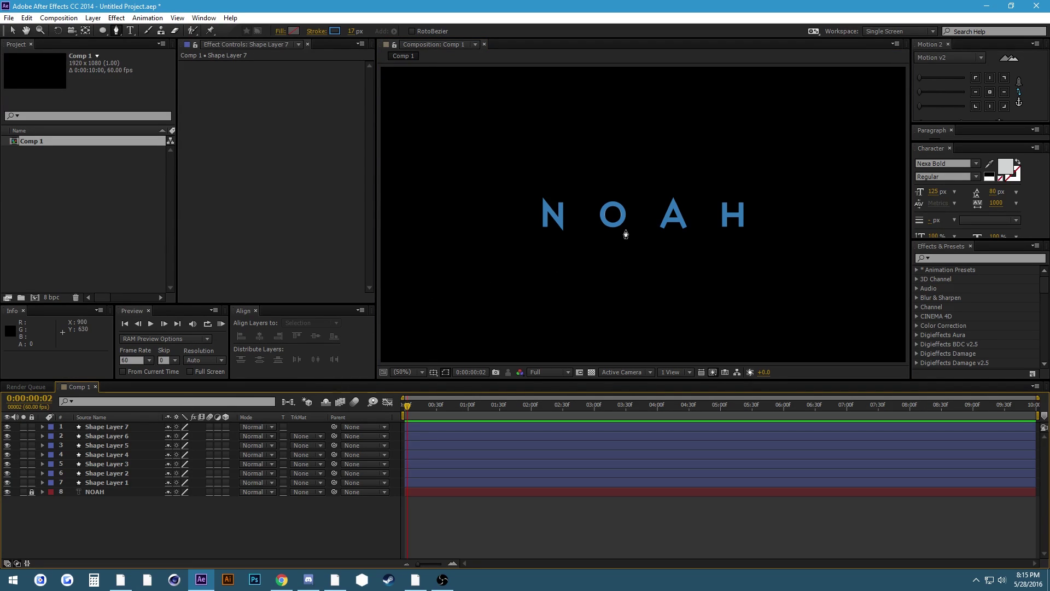
key("period")
key("period")
key("period")
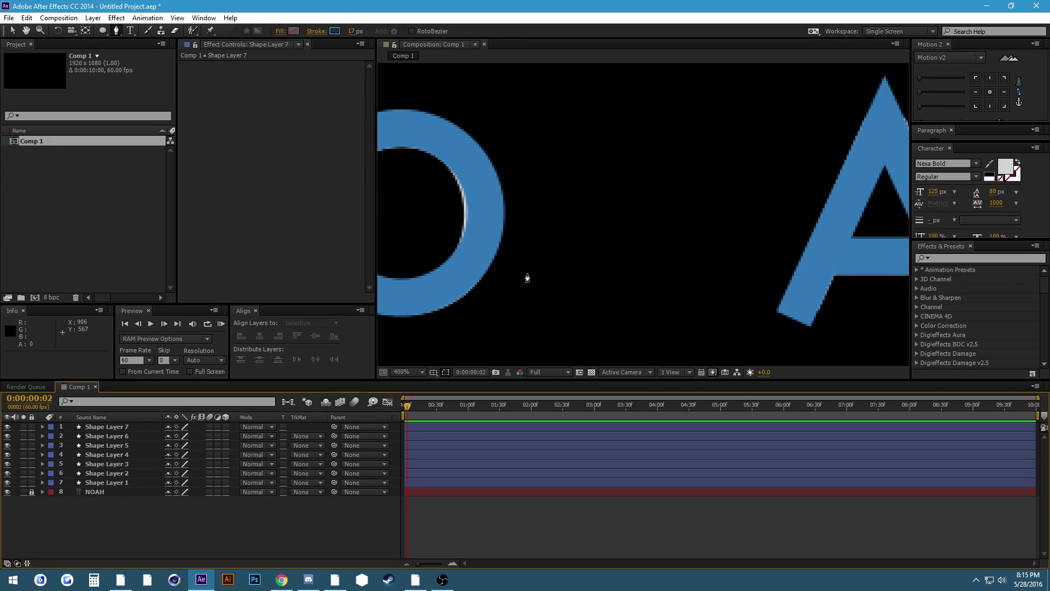
key("h")
left_click_drag(510, 258, 660, 277)
key("g")
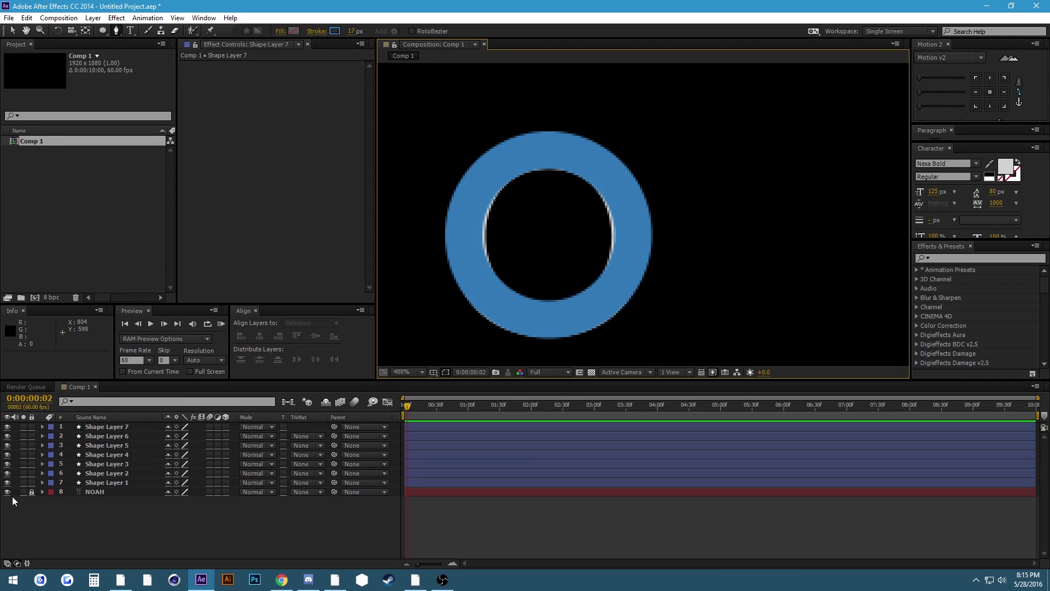
left_click(8, 492)
left_click(7, 491)
left_click(7, 491)
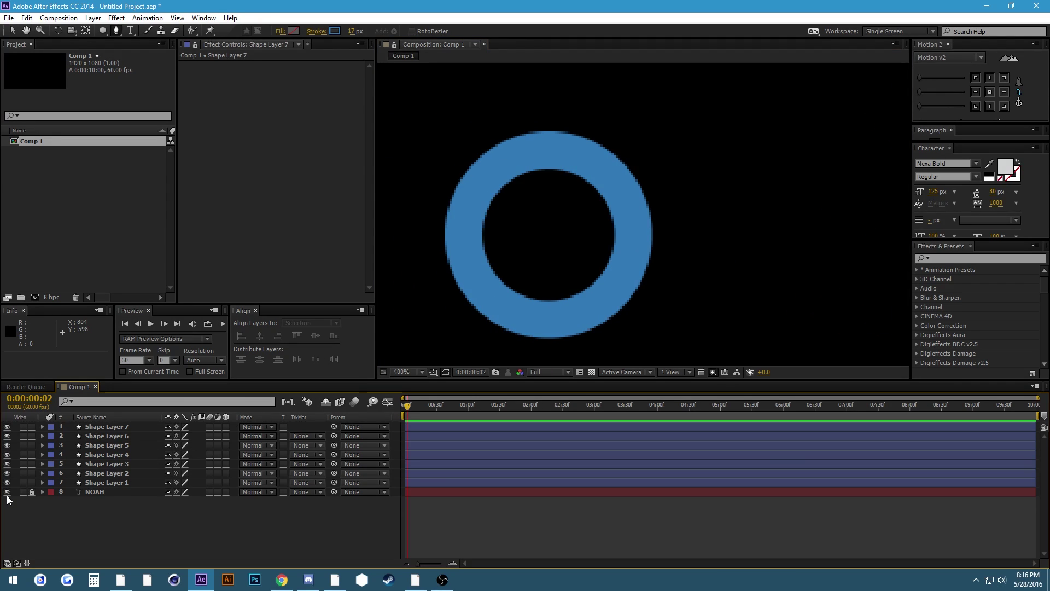
left_click(7, 491)
left_click(415, 369)
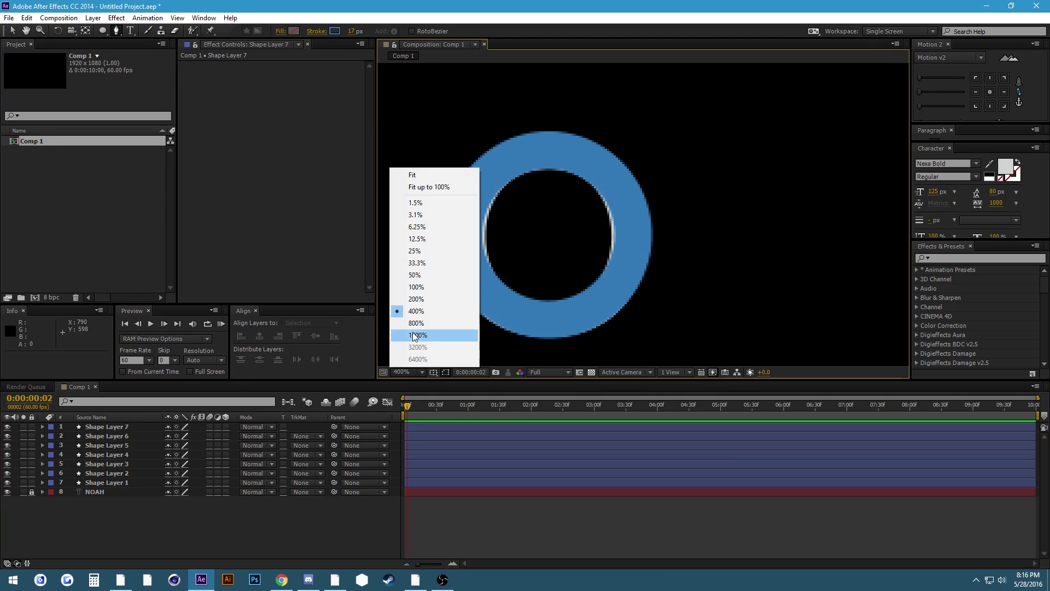
left_click(412, 175)
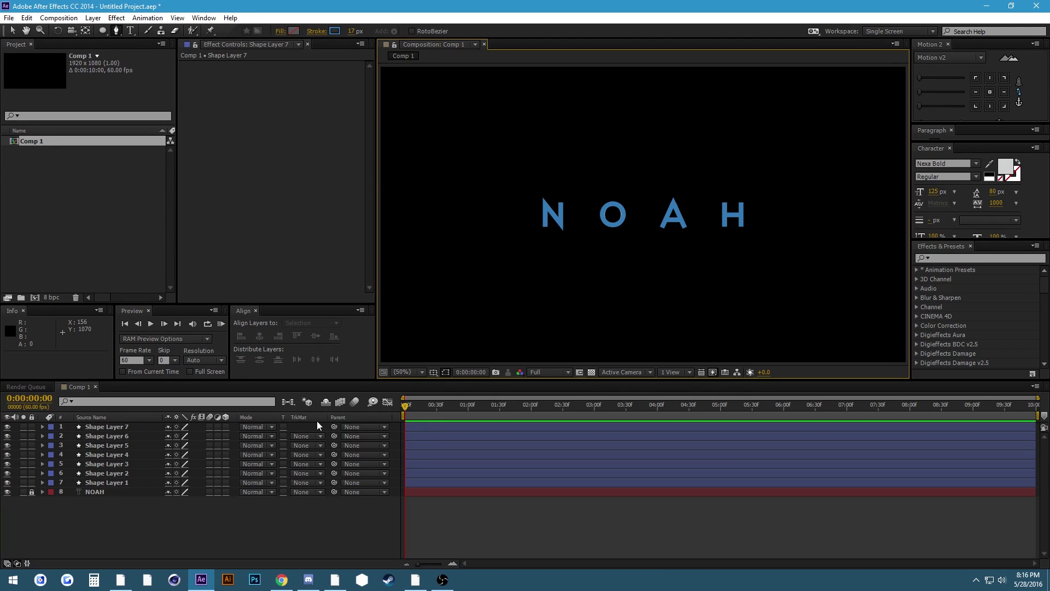
Unlock the NOAH text layer and delete it
left_click(32, 491)
left_click(96, 491)
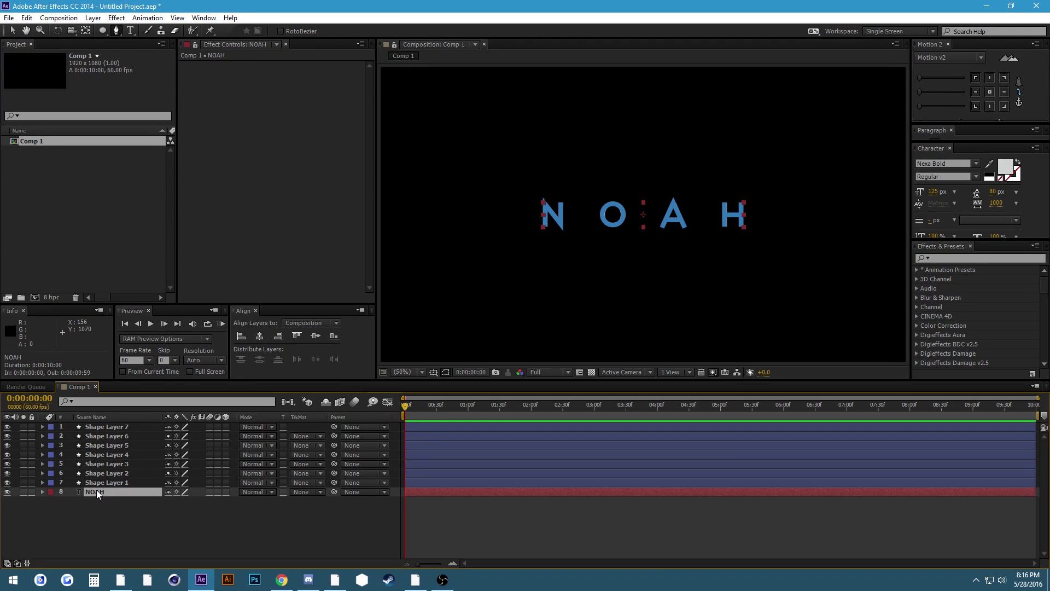
key("Delete")
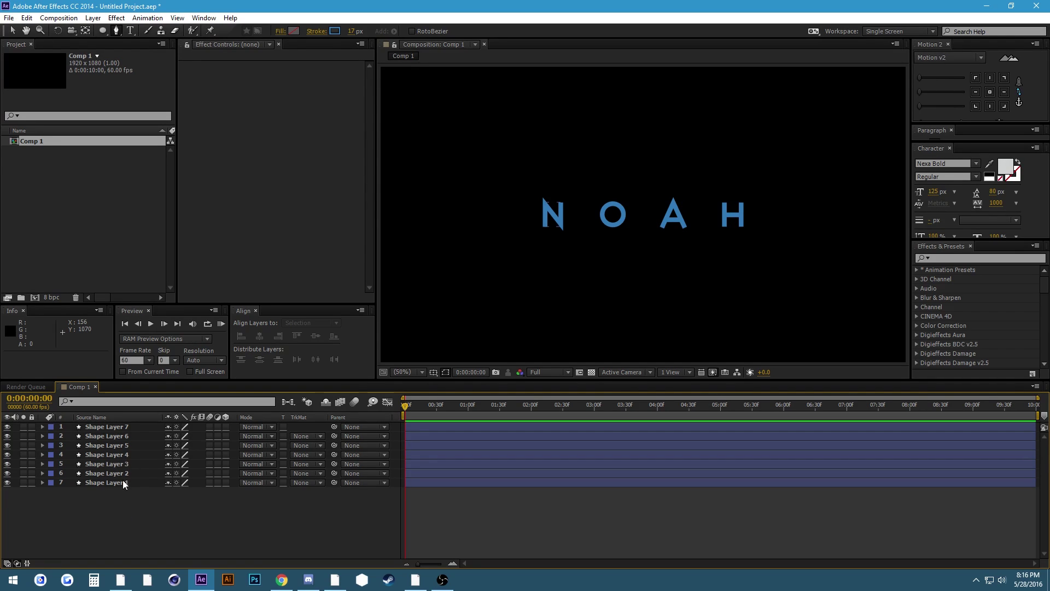
Add a Trim Paths operator to Shape Layer 1, the N's stroke
left_click(122, 483)
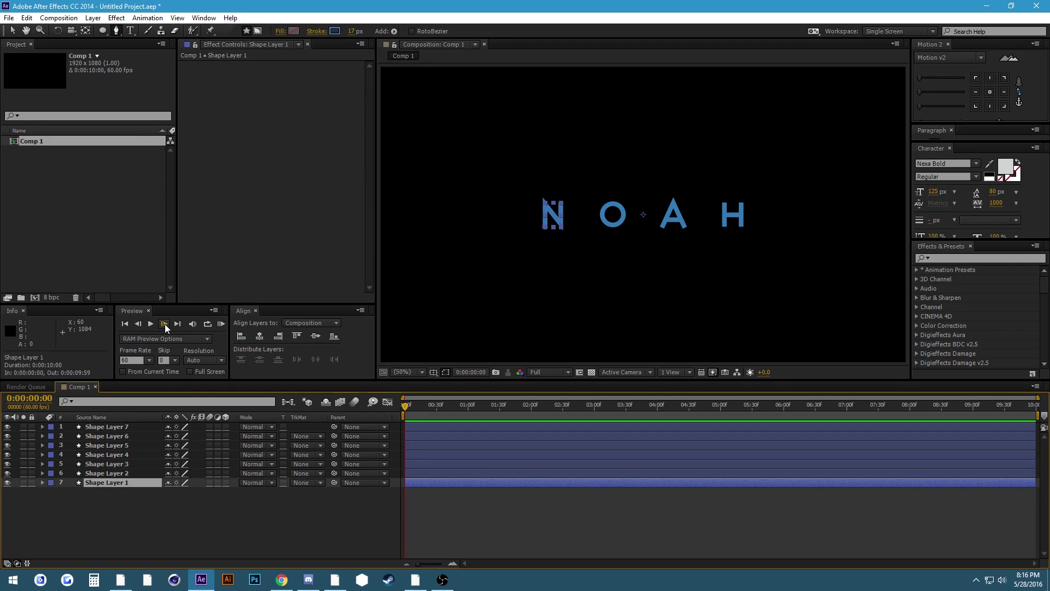
left_click(395, 31)
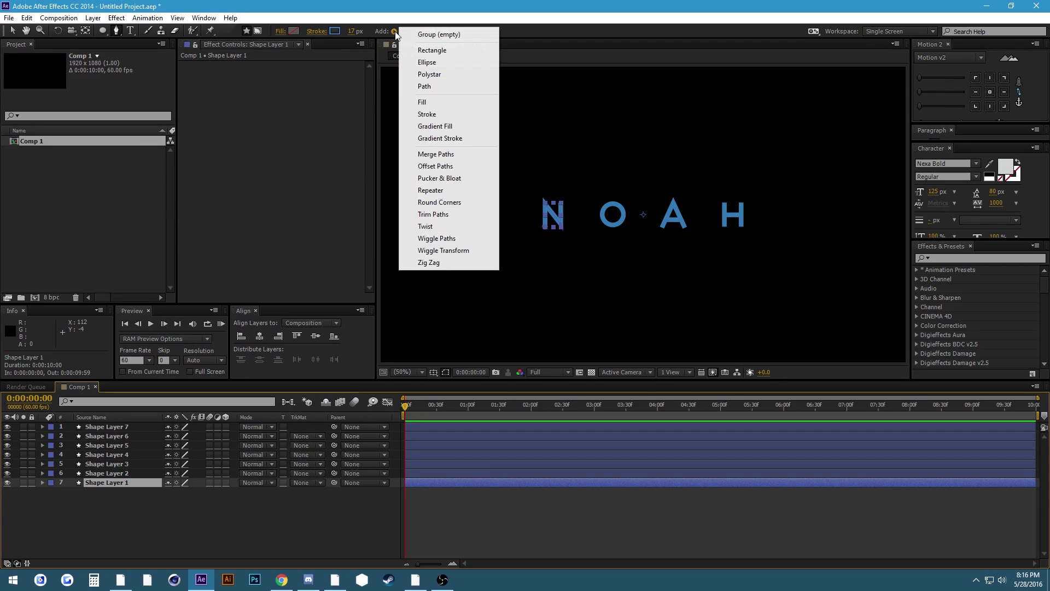
left_click(439, 215)
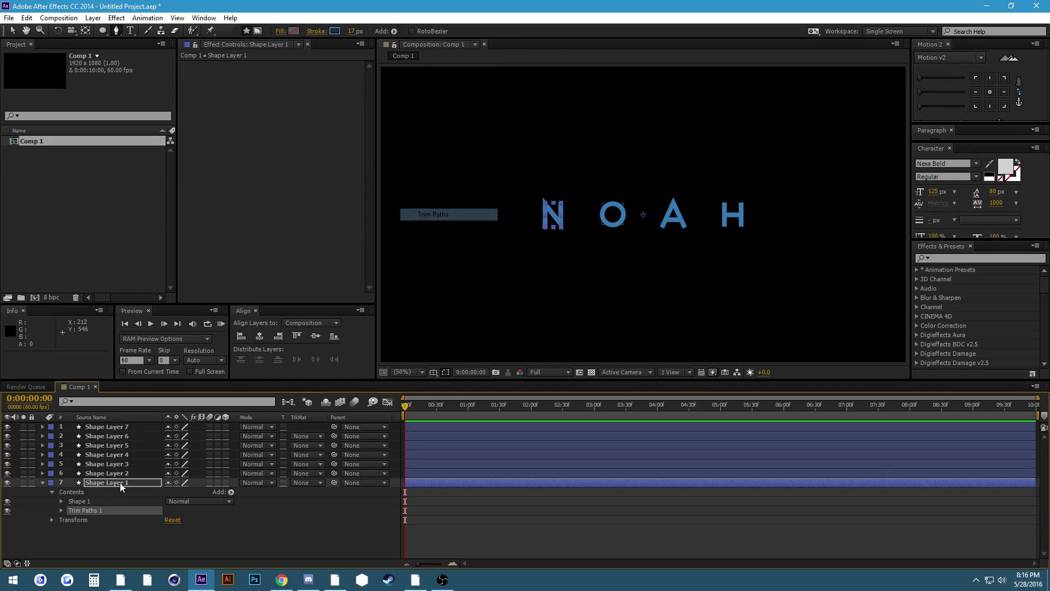
left_click(394, 31)
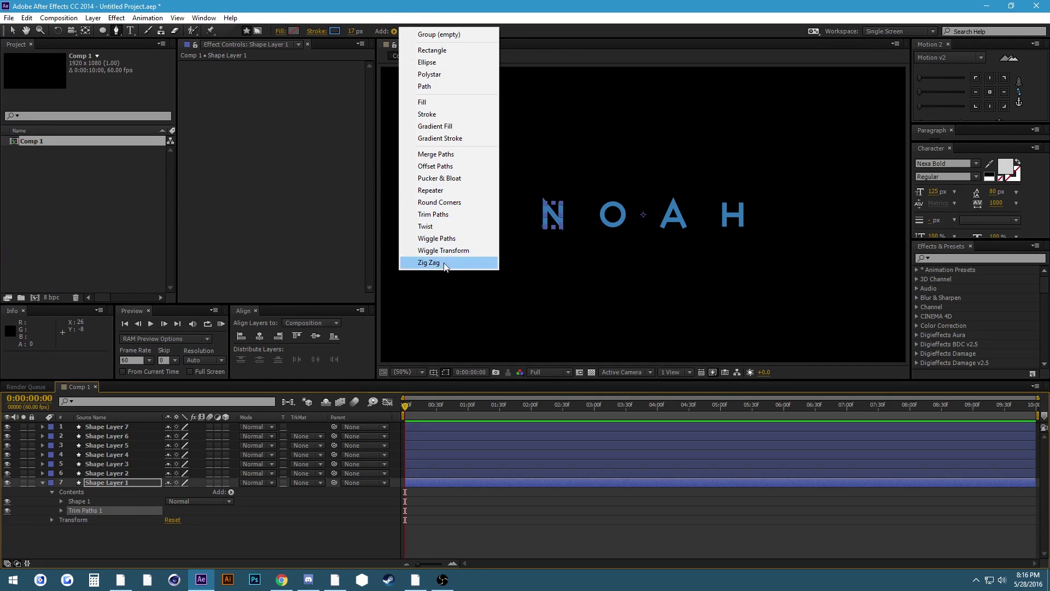
Expand Trim Paths 1 and set its End value to 0%
left_click(390, 297)
left_click(60, 510)
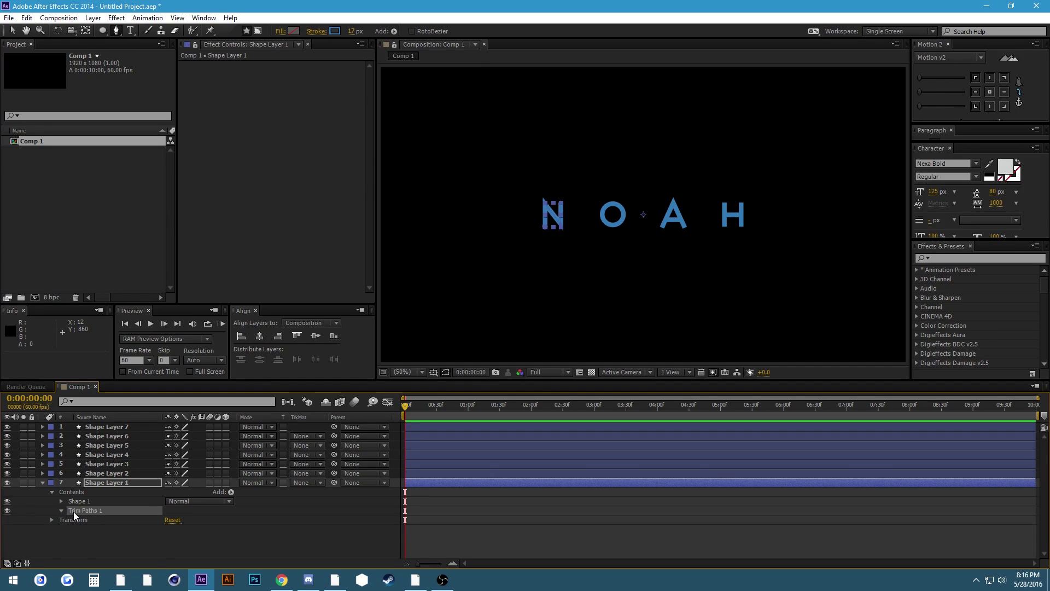
left_click(174, 529)
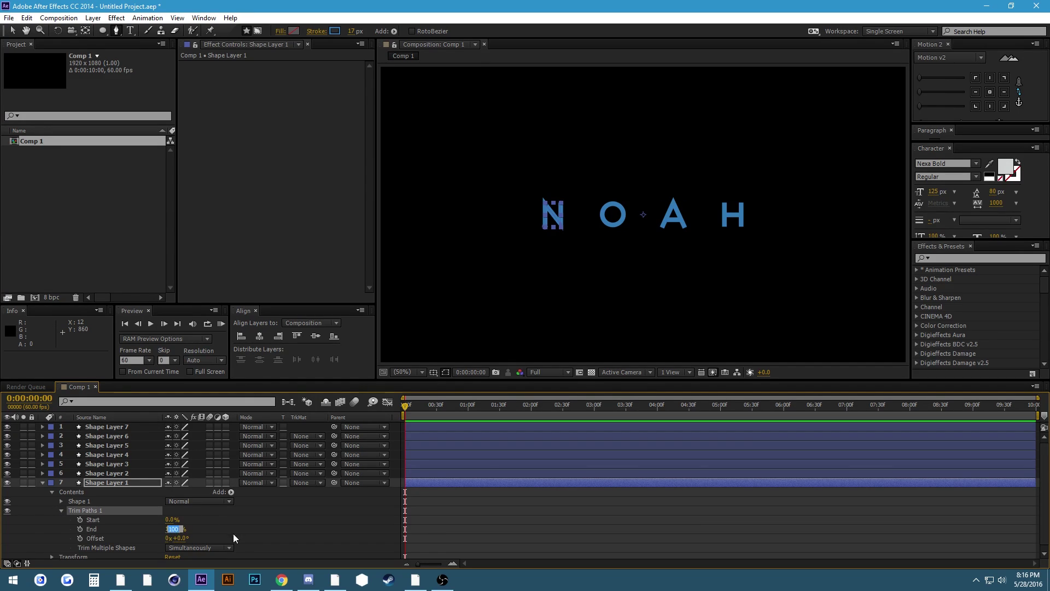
type("0")
key("Return")
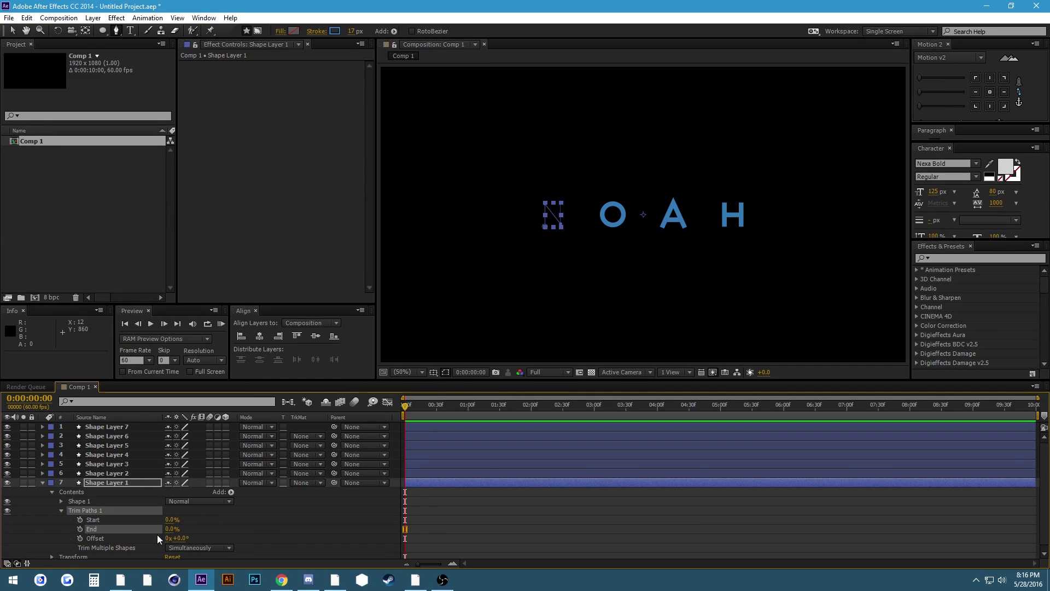
Keyframe Trim Paths Start from 0% at 0s to 100% at 1s, then select both keyframes
left_click(79, 519)
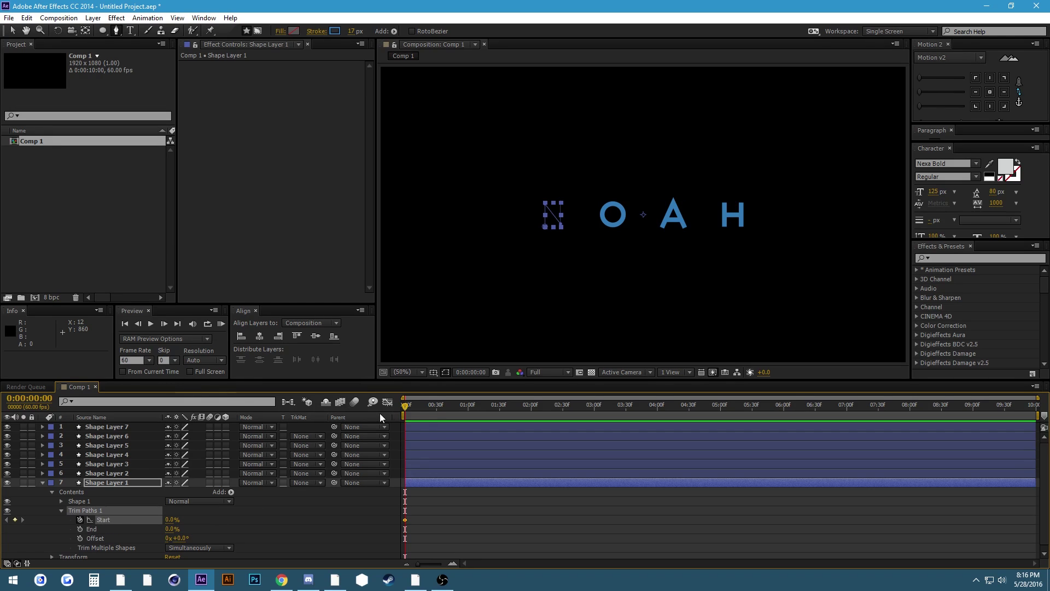
left_click_drag(454, 412, 467, 414)
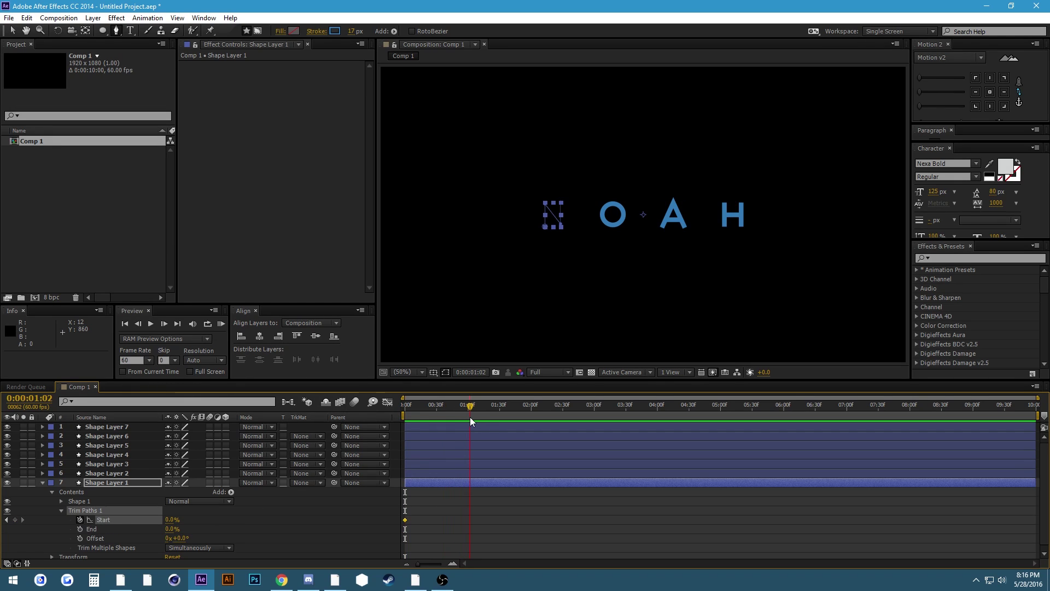
left_click(162, 326)
left_click(173, 519)
key("Return")
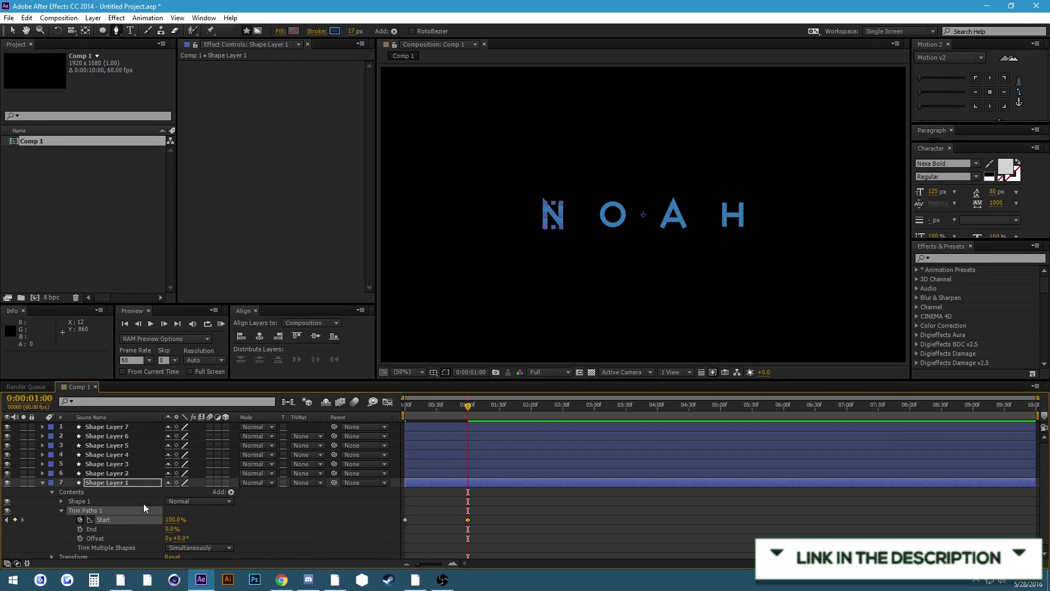
left_click_drag(478, 526, 390, 507)
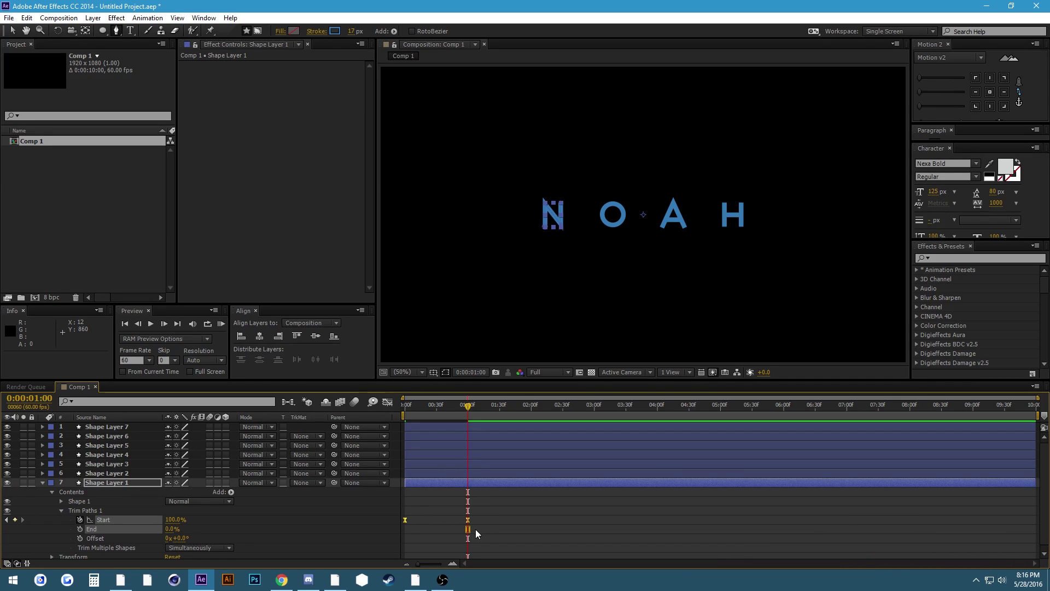
In the speed graph, drag the last keyframe's influence handle left so Start eases in
left_click(387, 402)
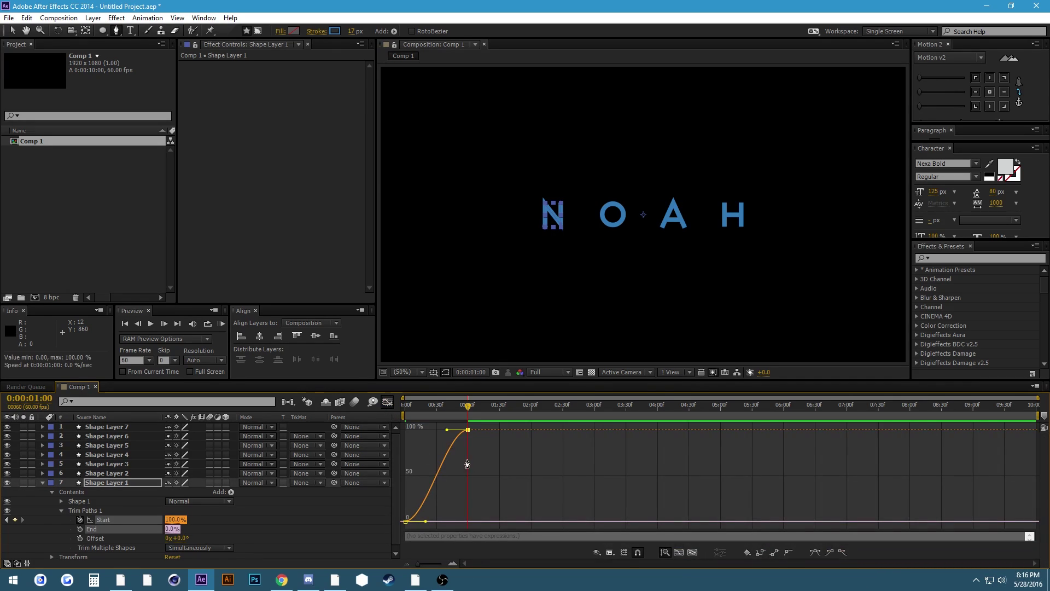
left_click(610, 552)
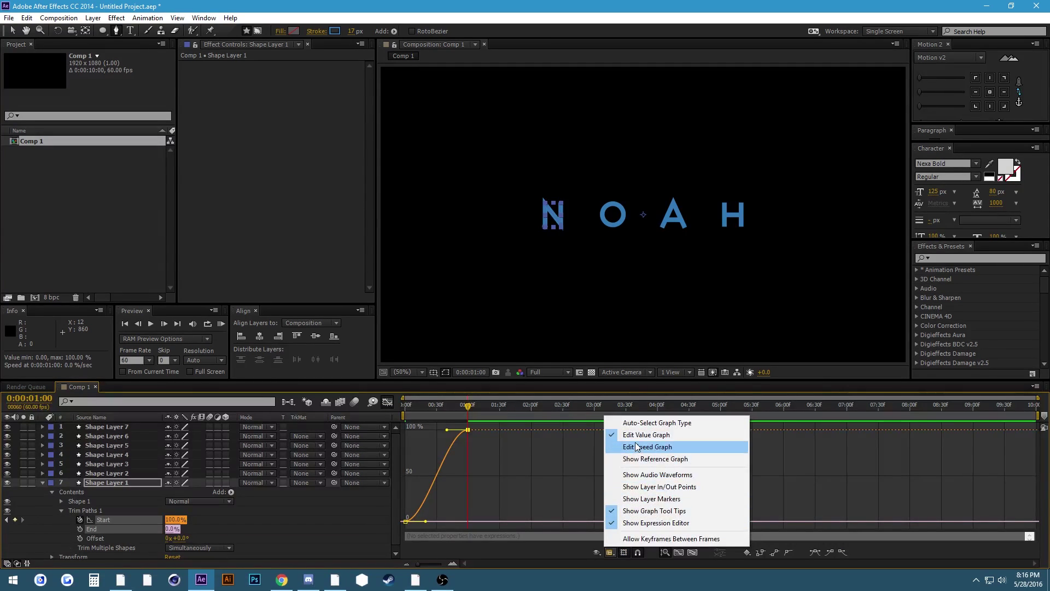
left_click(672, 447)
key("v")
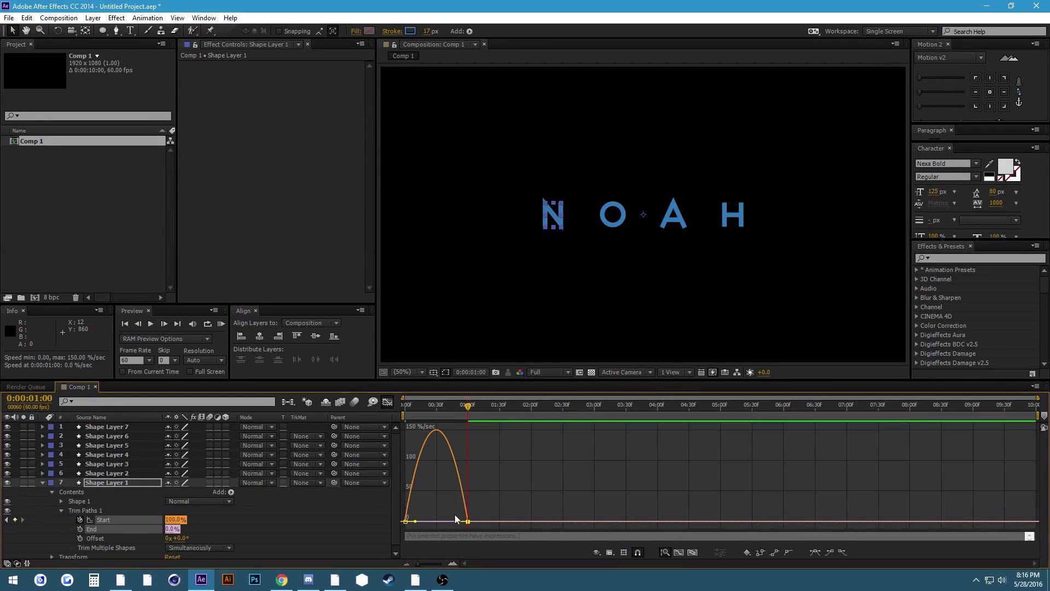
left_click_drag(462, 521, 436, 521)
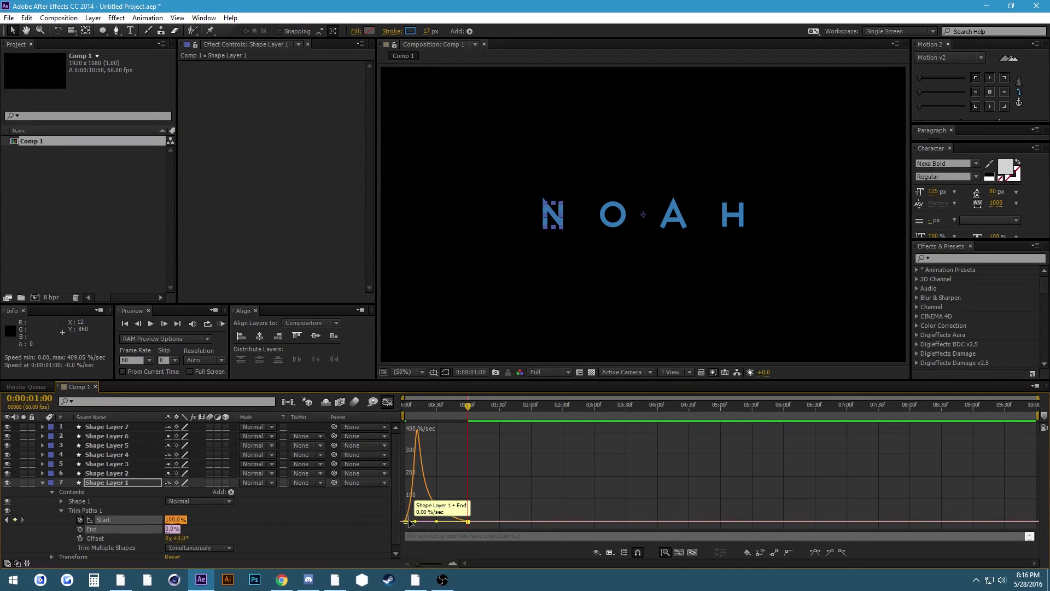
Return to the layer bars, collapse Shape Layer 1 and scrub to preview the N drawing on
left_click(389, 401)
left_click(446, 490)
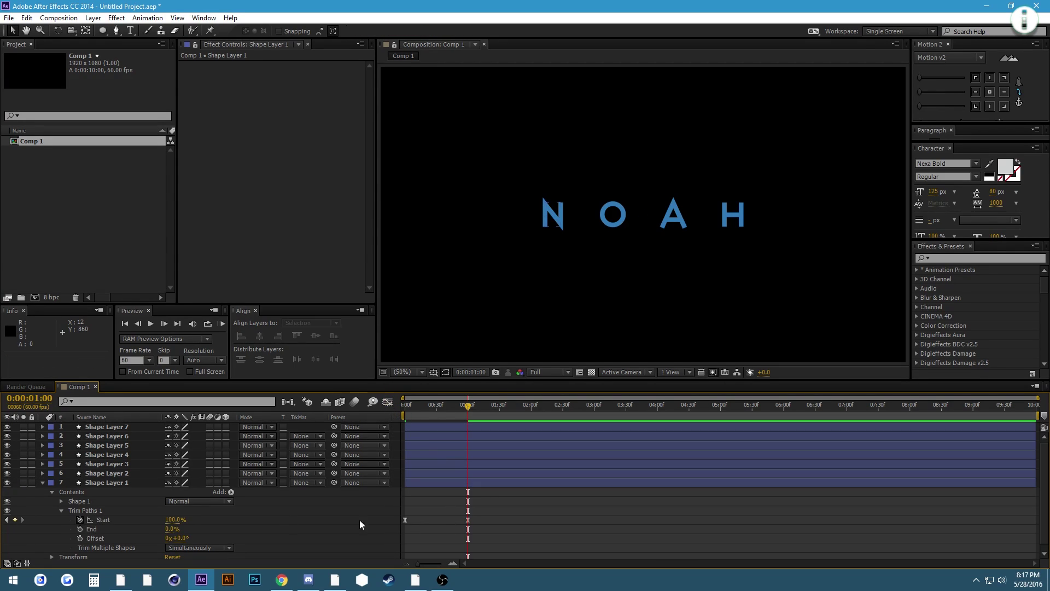
left_click(43, 482)
left_click_drag(409, 411, 464, 405)
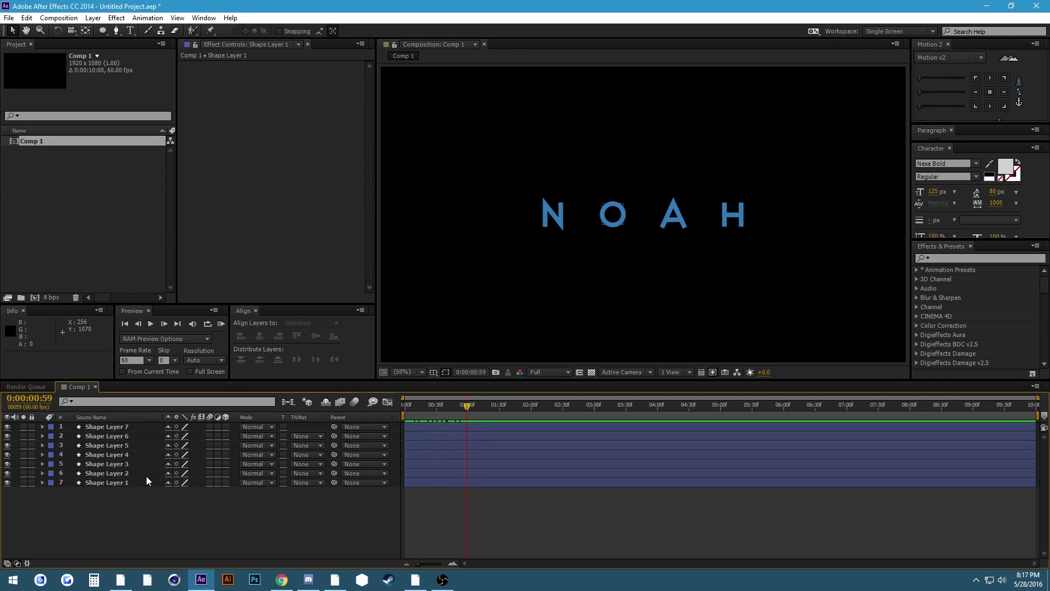
Reveal Shape Layer 1's Start keyframes and select them for copying
left_click_drag(467, 408, 470, 413)
left_click(102, 476)
left_click(108, 483)
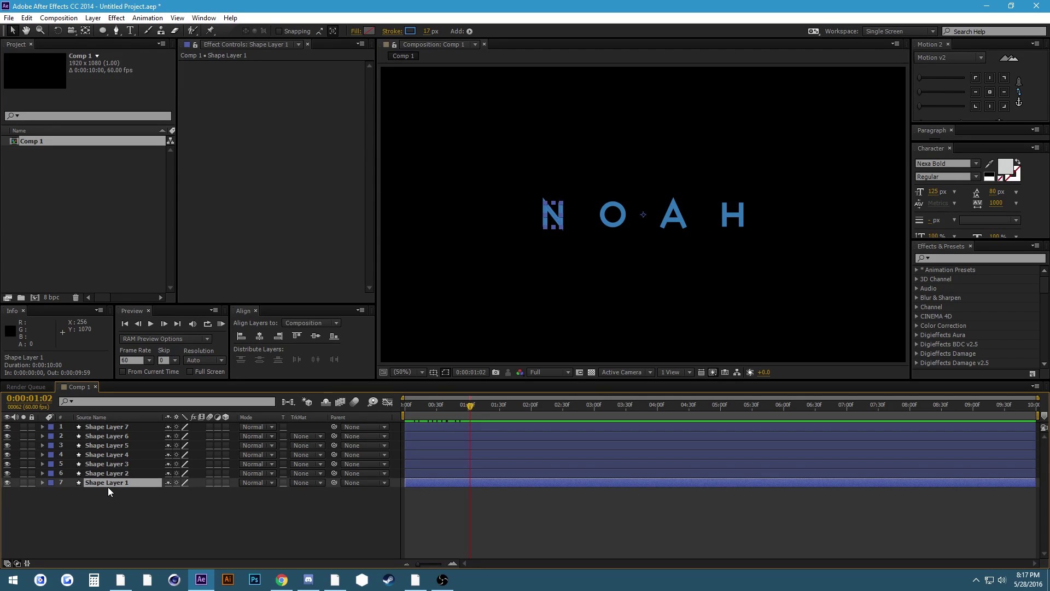
key("u")
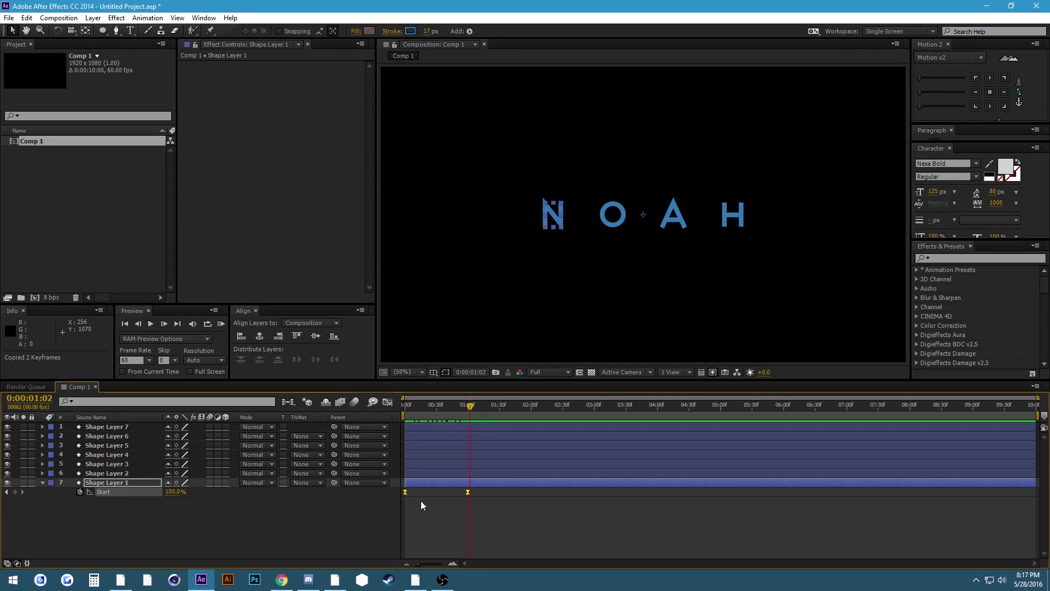
left_click(420, 463)
Paste the N's Start keyframes onto Shape Layer 2 starting at frame 10
left_click(412, 472)
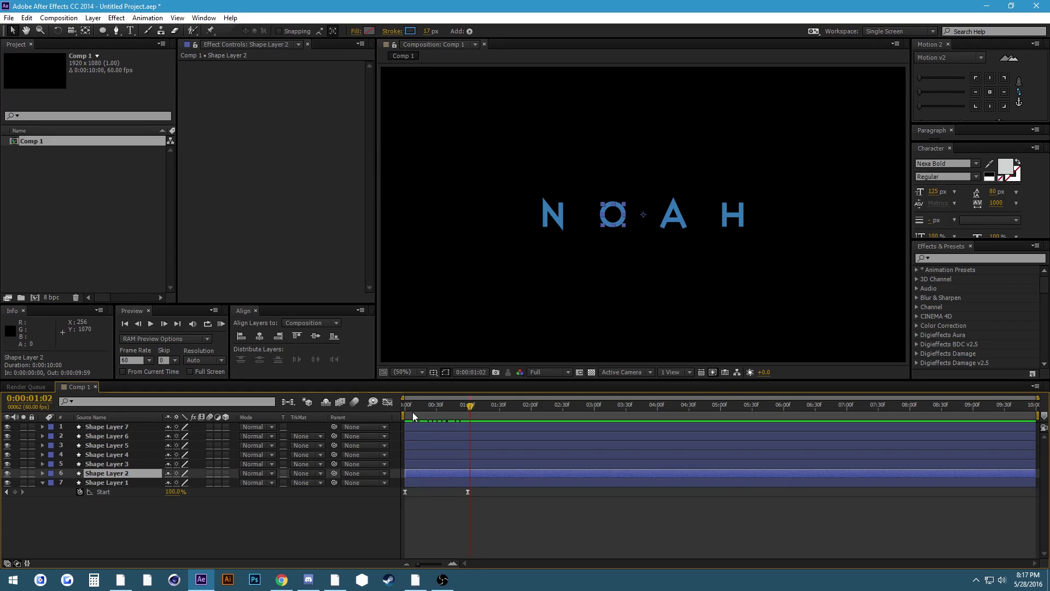
key("Home")
key("shift+Page_Down")
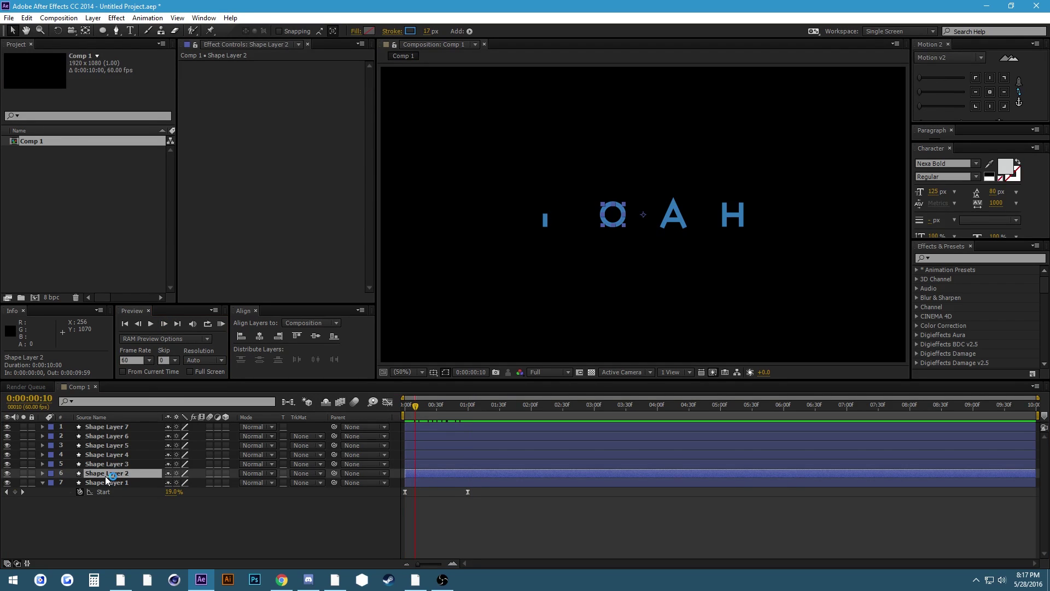
key("ctrl+v")
key("u")
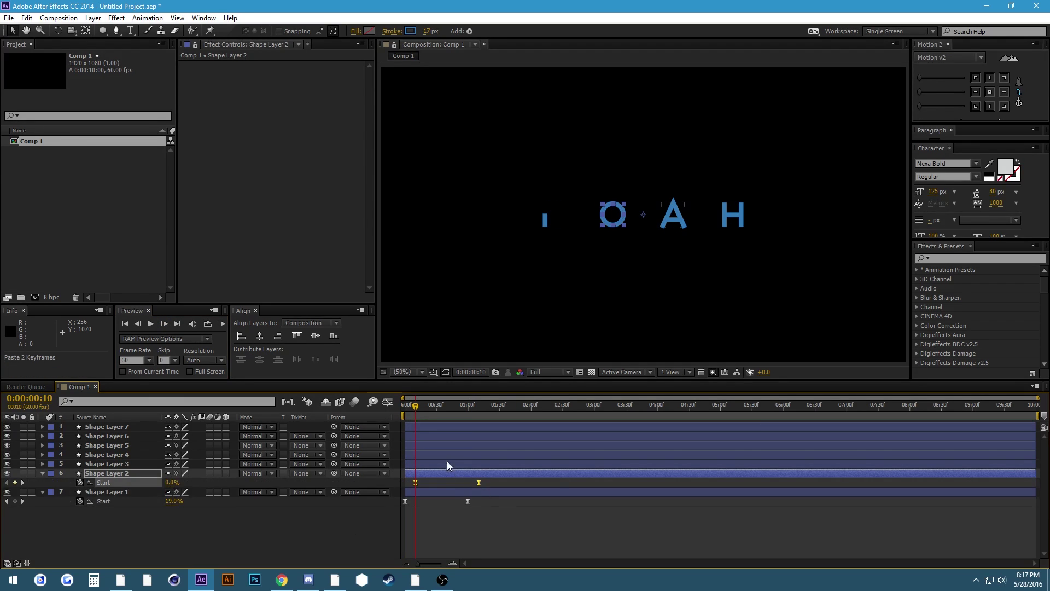
left_click(428, 487)
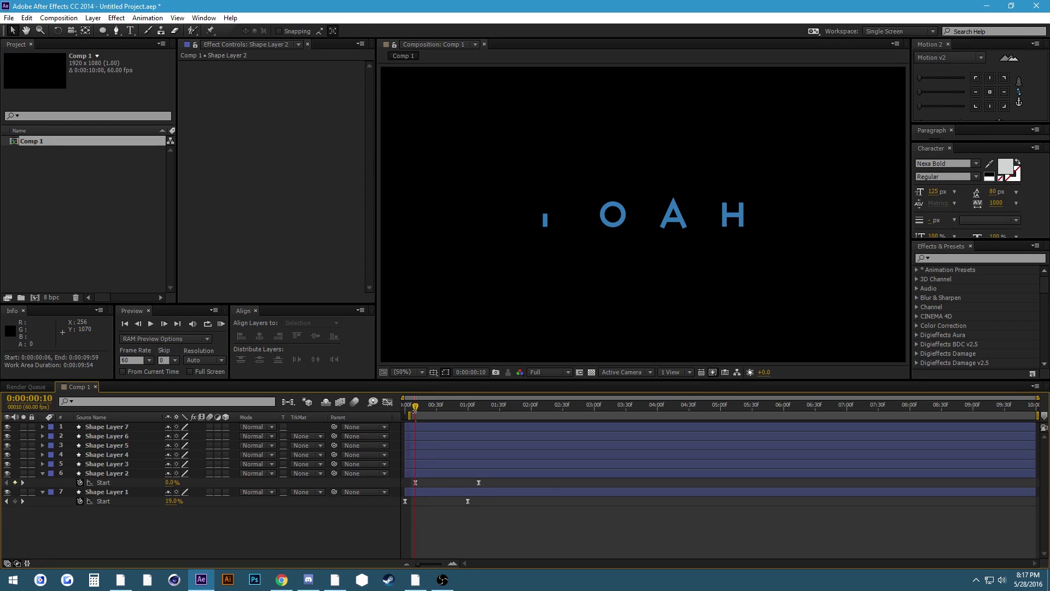
Scrub and RAM-preview the animation to check the O
left_click_drag(404, 408, 478, 420)
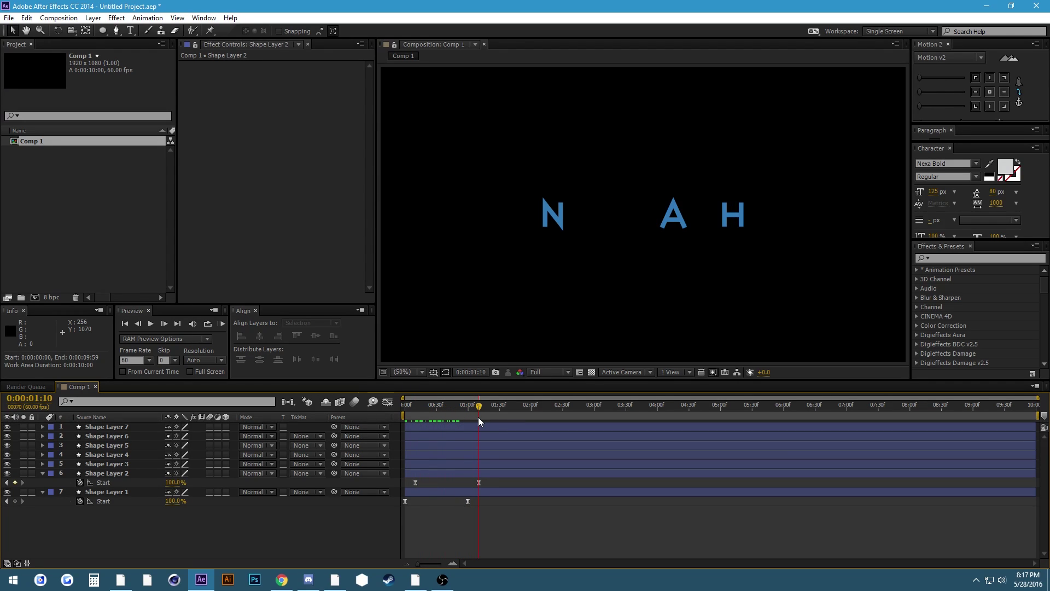
key("KP_0")
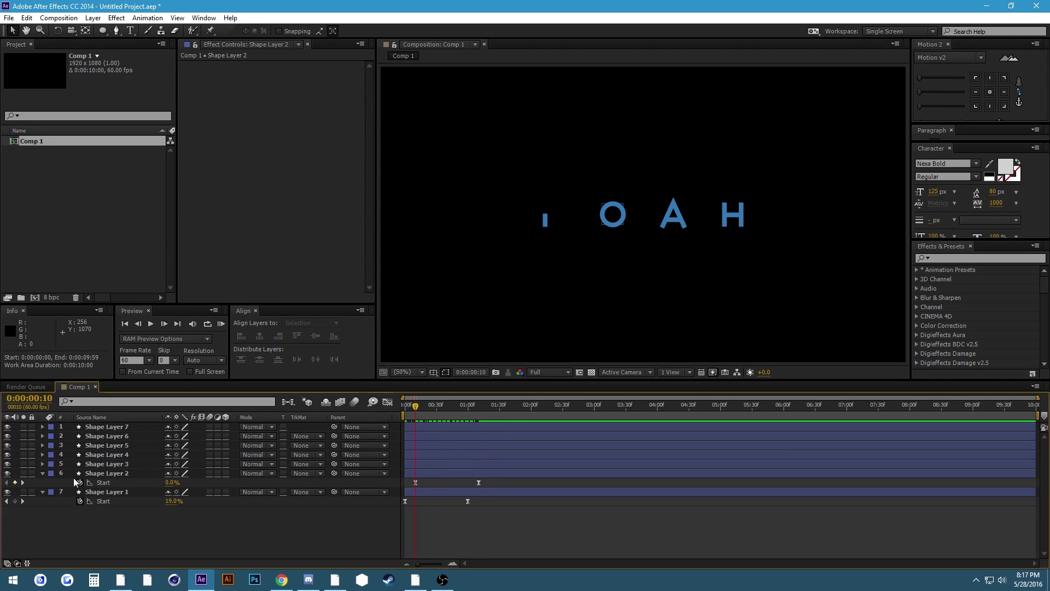
left_click(103, 482)
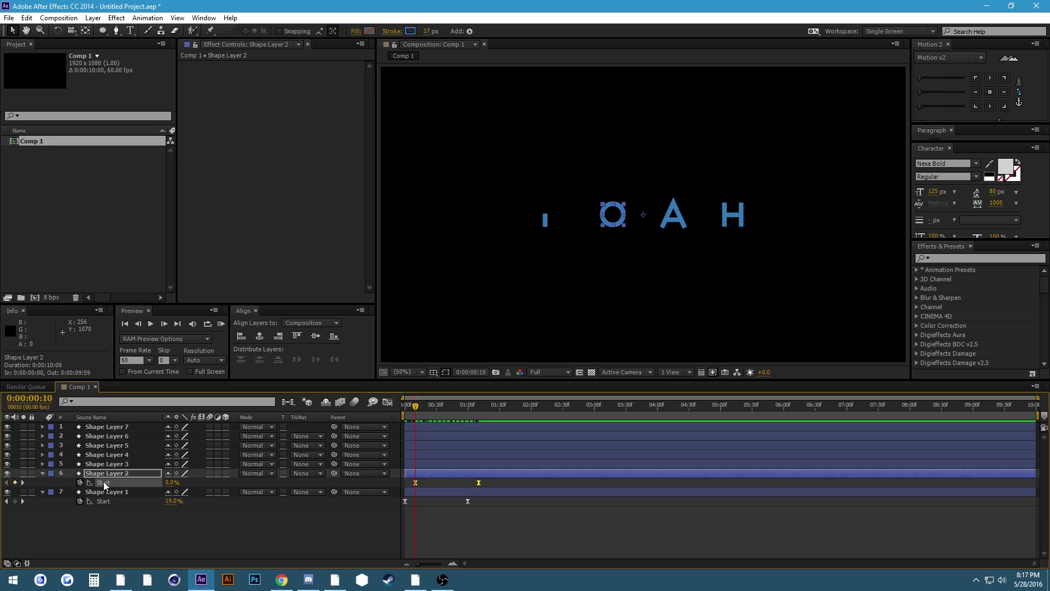
Delete the O layer's Trim Paths 1 and paste the keyframed Trim Paths into Ellipse 1
left_click(43, 473)
left_click(43, 472)
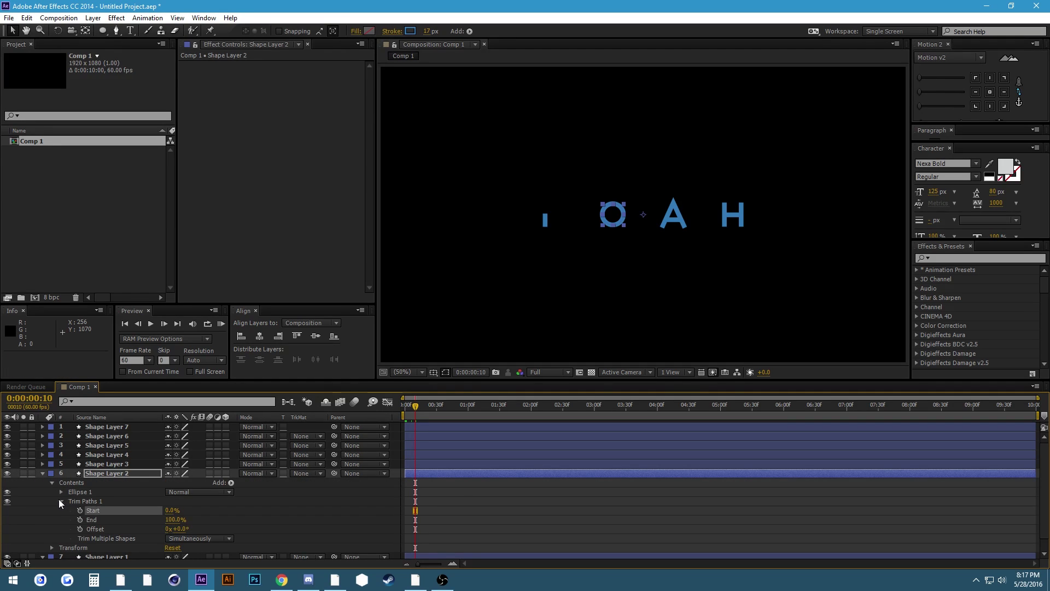
left_click(85, 497)
key("Delete")
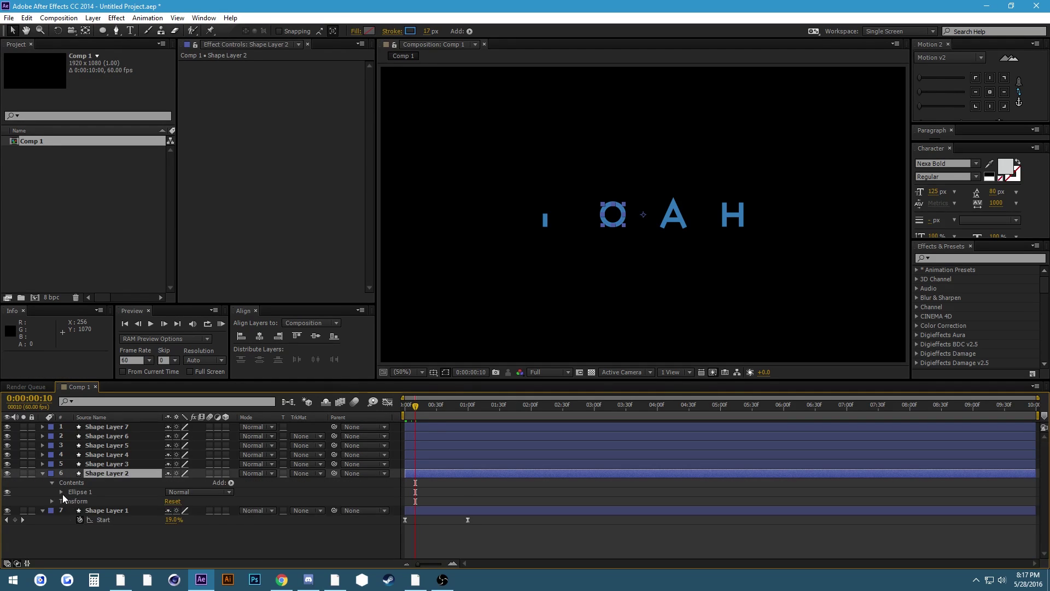
left_click(62, 492)
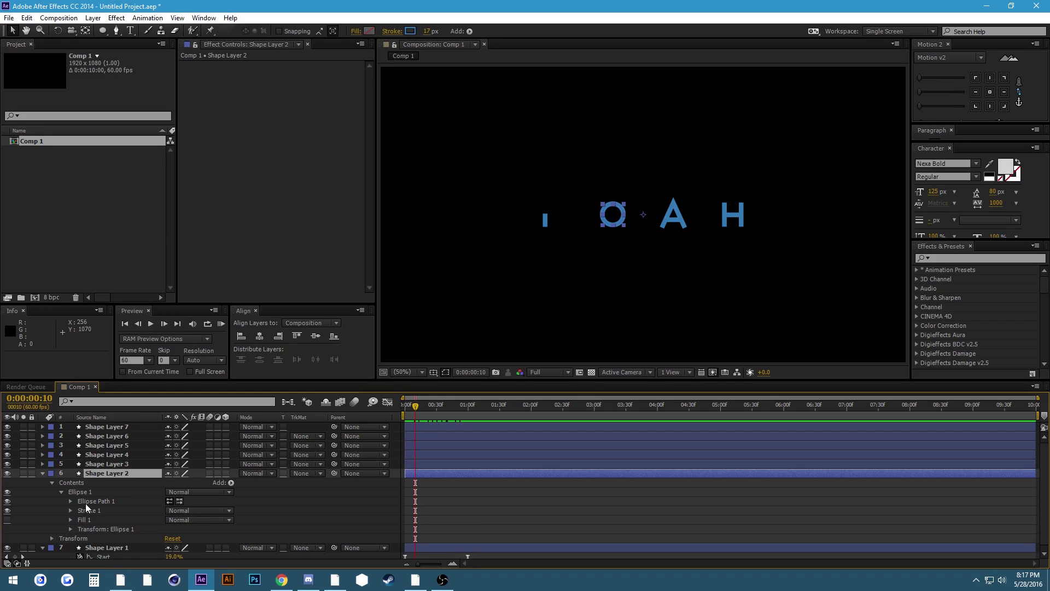
left_click(81, 493)
key("ctrl+v")
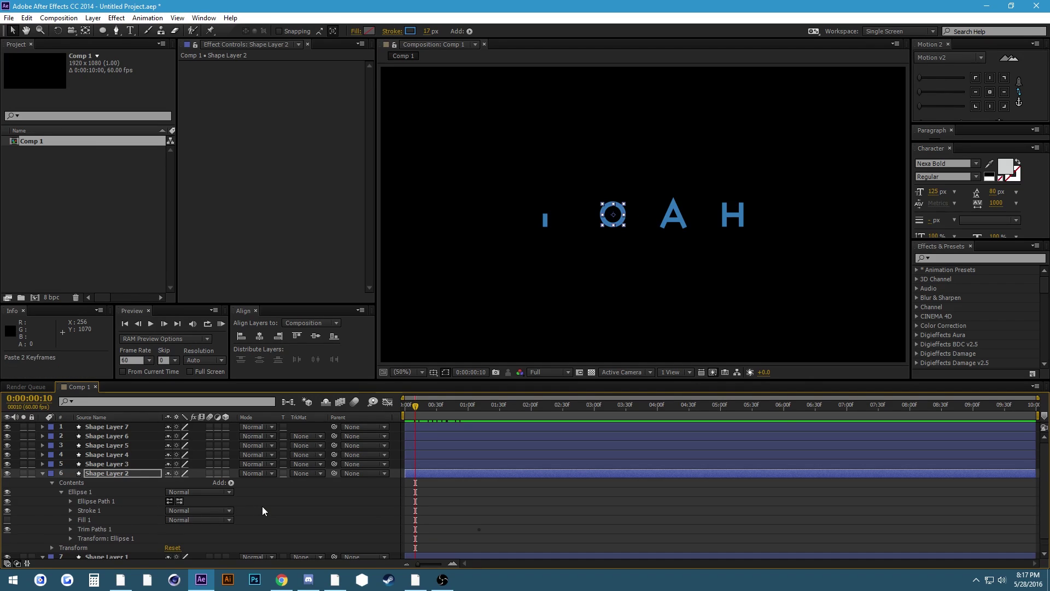
Scrub to watch the O draw on and reveal its animated Start property
left_click(425, 518)
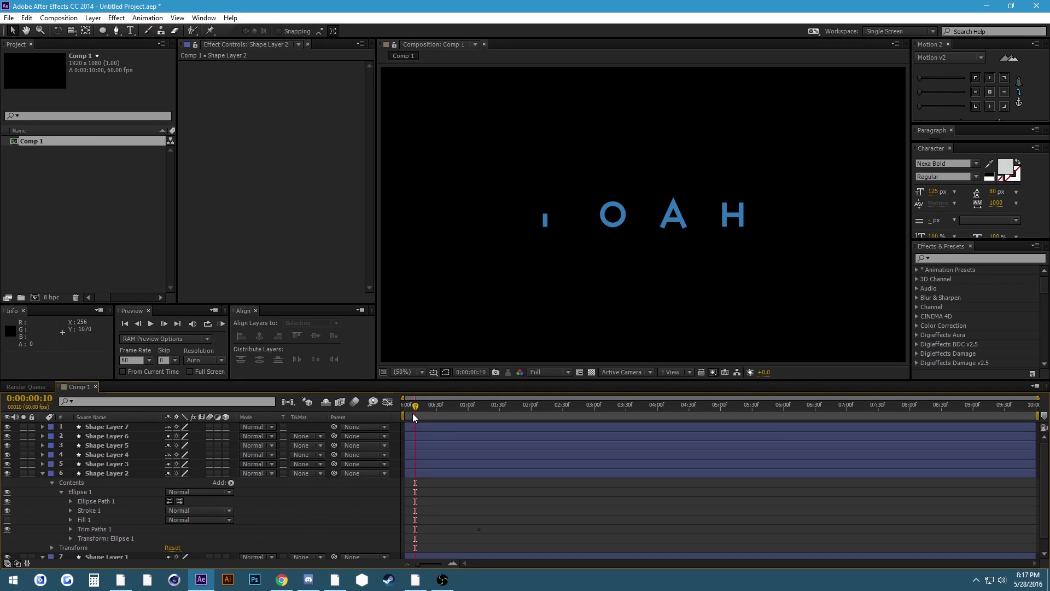
left_click_drag(415, 404, 447, 406)
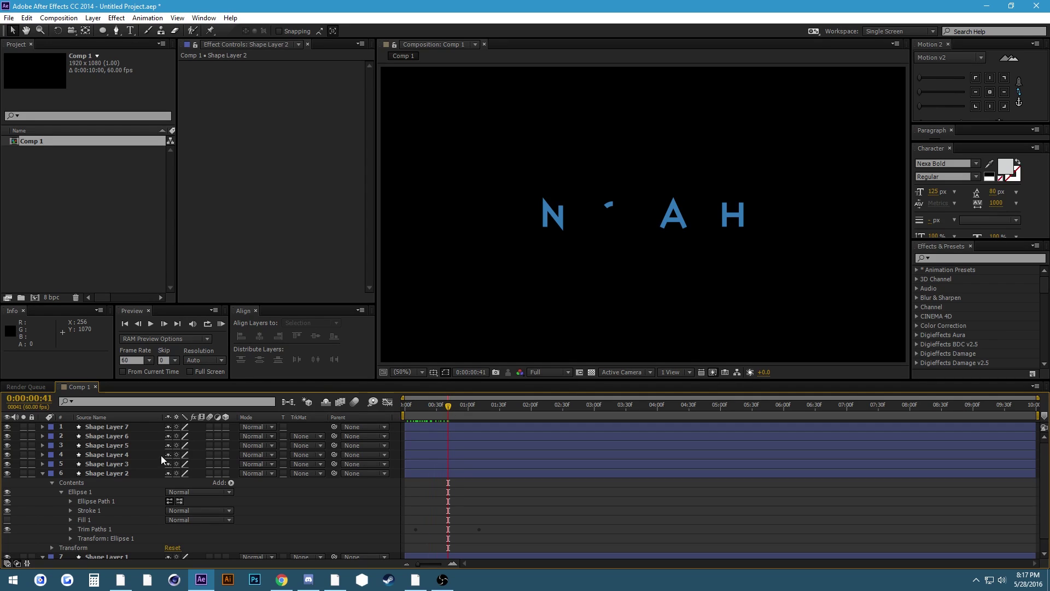
left_click(105, 473)
key("u")
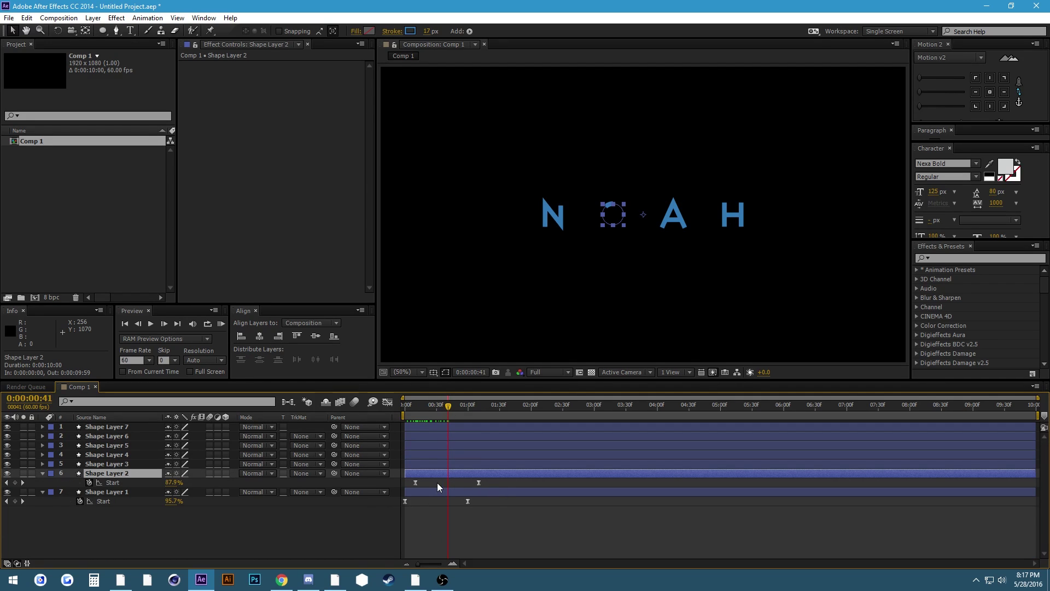
left_click(435, 482)
mouse_move(438, 420)
left_mouse_down()
mouse_move(418, 418)
mouse_move(450, 412)
mouse_move(410, 412)
mouse_move(477, 411)
mouse_move(418, 410)
left_mouse_up()
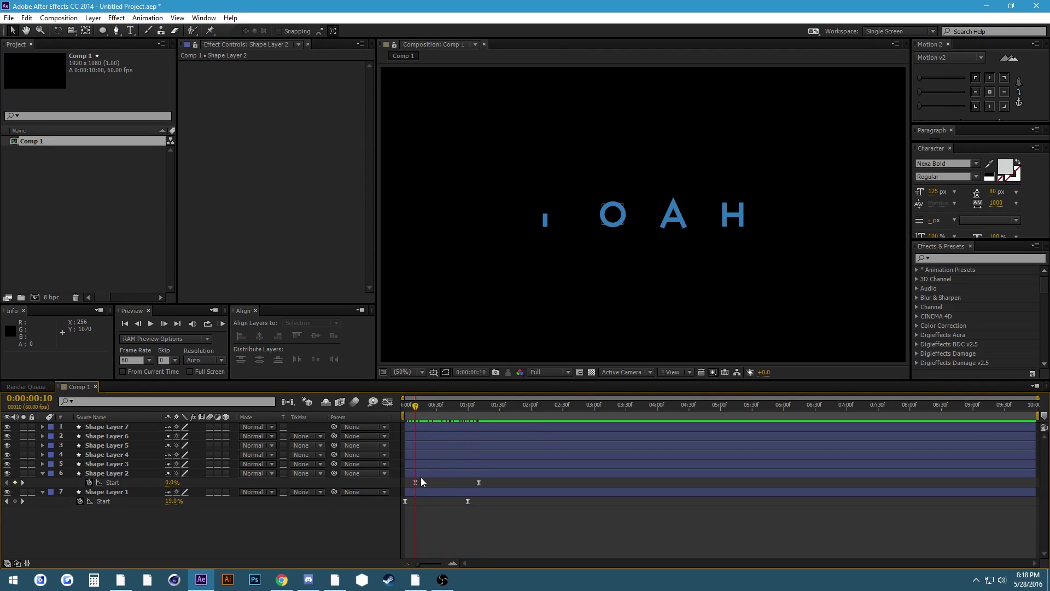
Move the O's end Start keyframe to 0:00:01:10 and scrub to check the timing
left_click_drag(417, 482, 415, 484)
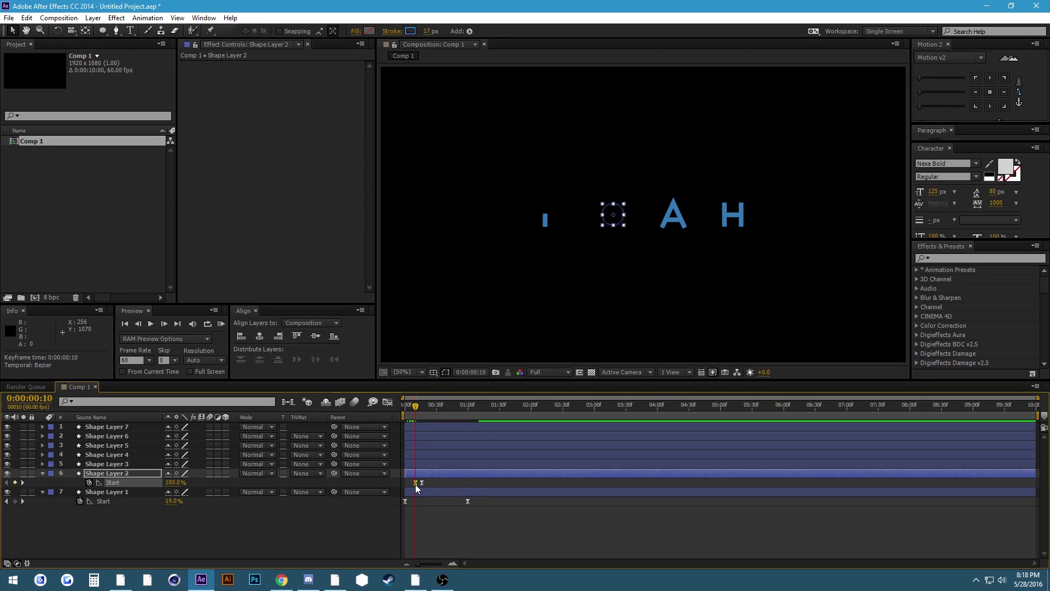
mouse_move(471, 409)
left_mouse_down()
mouse_move(483, 409)
mouse_move(468, 410)
left_mouse_up()
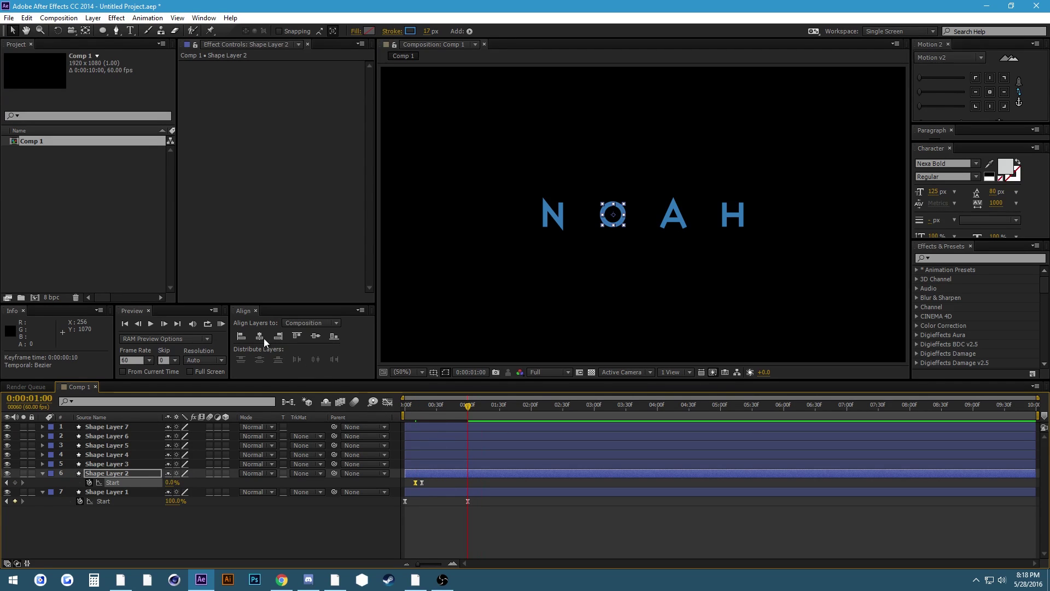
left_click(164, 323, "shift")
left_click_drag(422, 482, 478, 482)
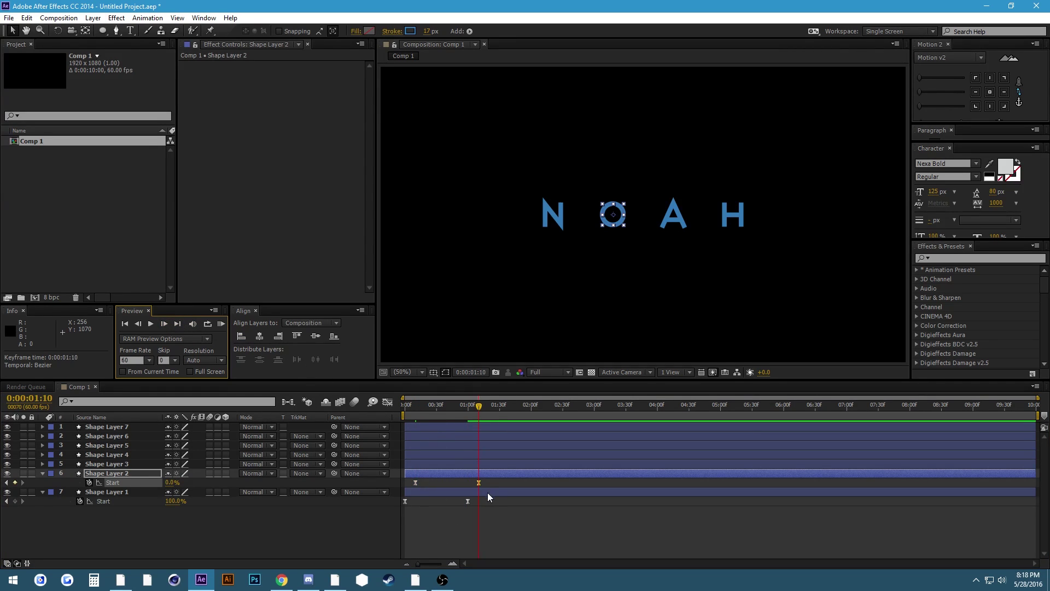
left_click(439, 486)
left_click_drag(412, 408, 447, 409)
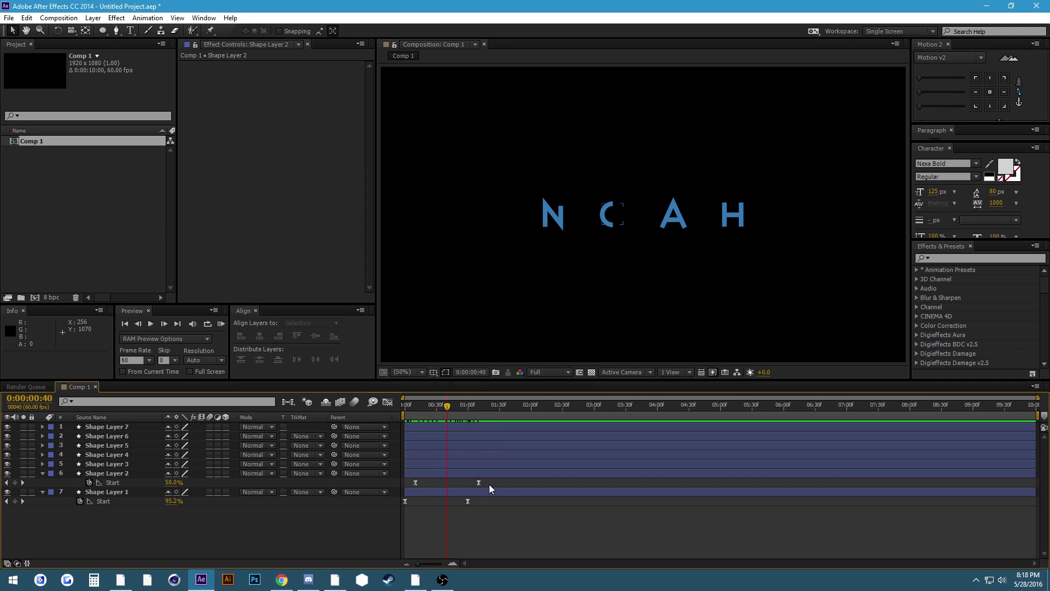
Give the O's Start keyframes a strong ease in the speed graph, then scrub to review N and O
left_click(386, 402)
left_click(111, 482)
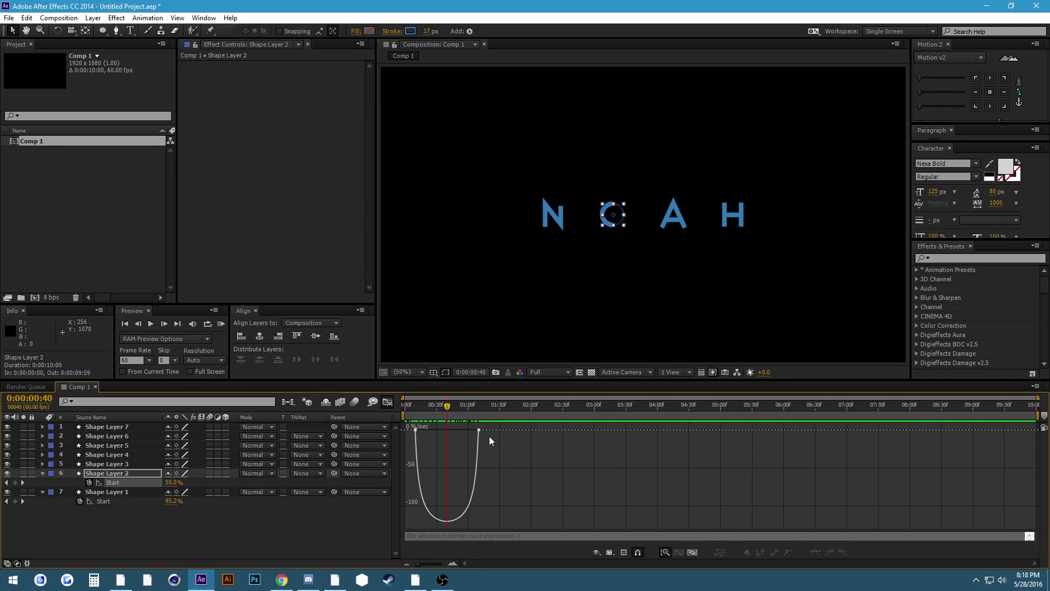
left_click(475, 431)
left_click_drag(475, 431, 447, 430)
left_click(388, 402)
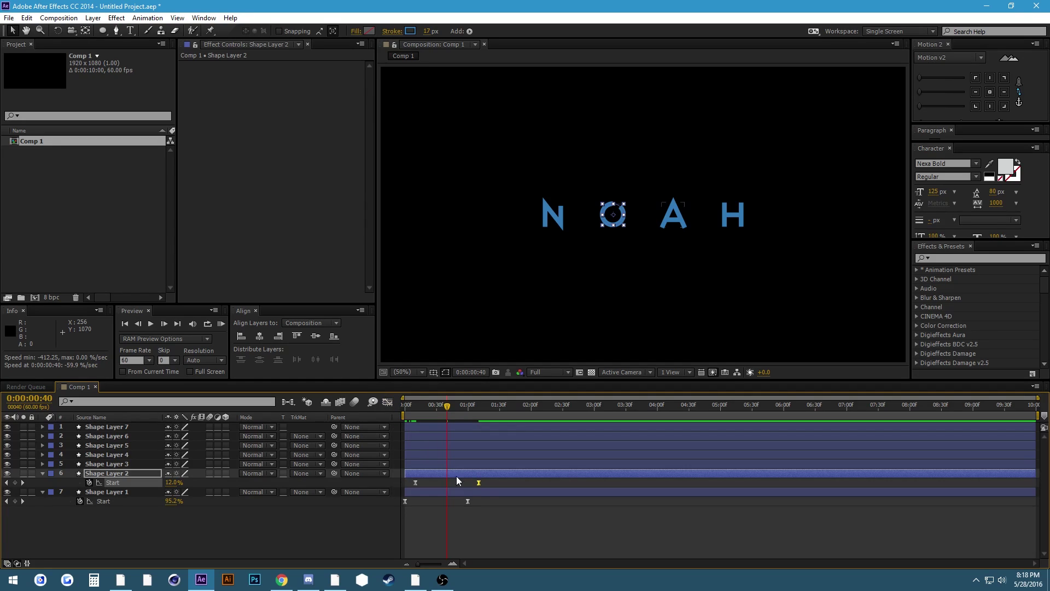
left_click(445, 508)
left_click(415, 404)
left_click_drag(419, 405, 491, 410)
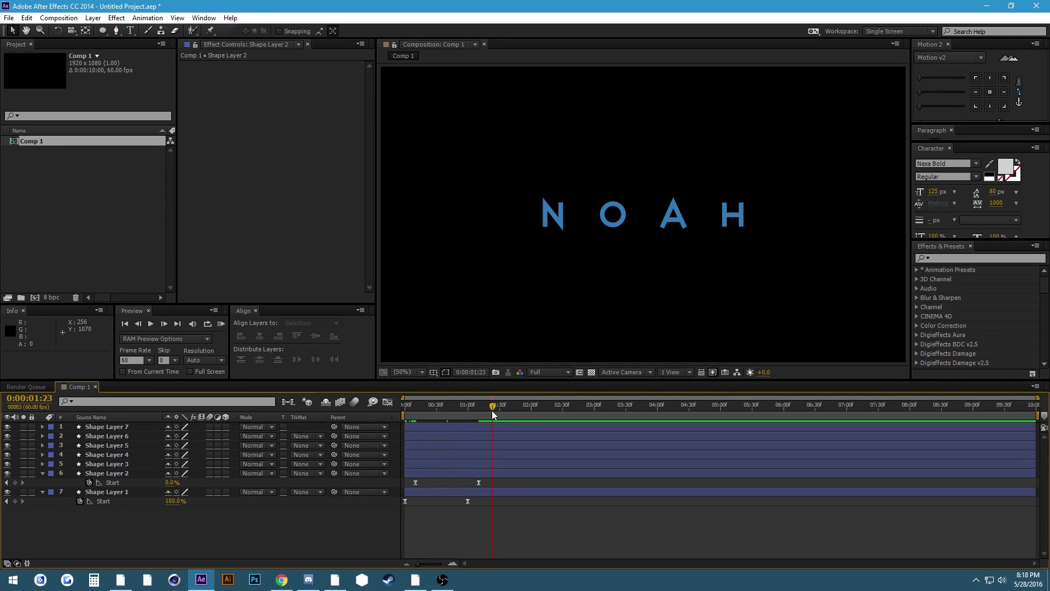
Collapse the N and O layers and paste the Start keyframes onto Shape Layer 3
left_click(415, 406)
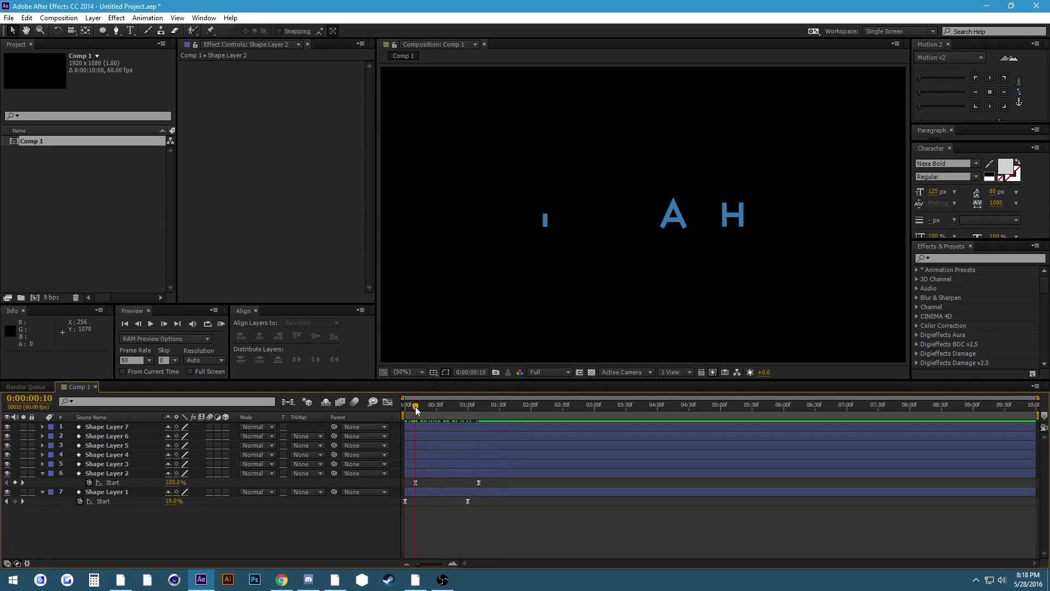
left_click(164, 324)
left_click(43, 474)
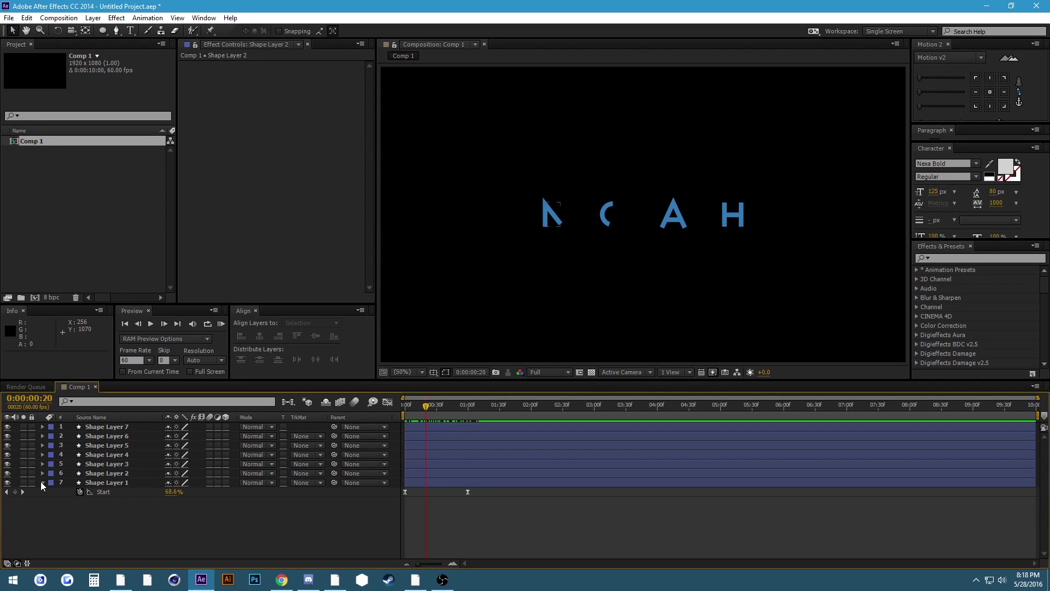
left_click(42, 483)
left_click(94, 463)
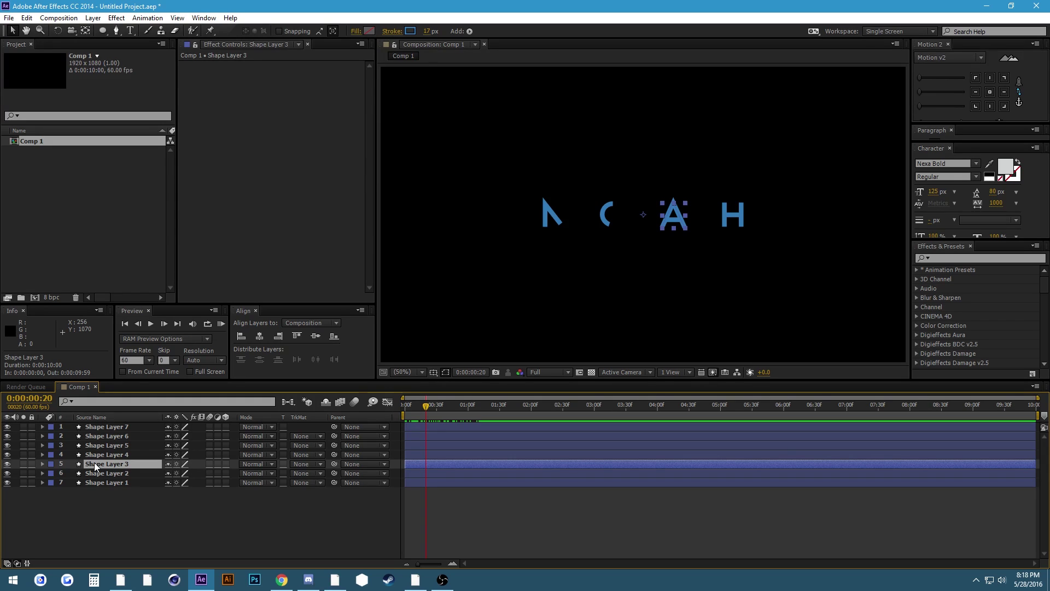
key("ctrl+v")
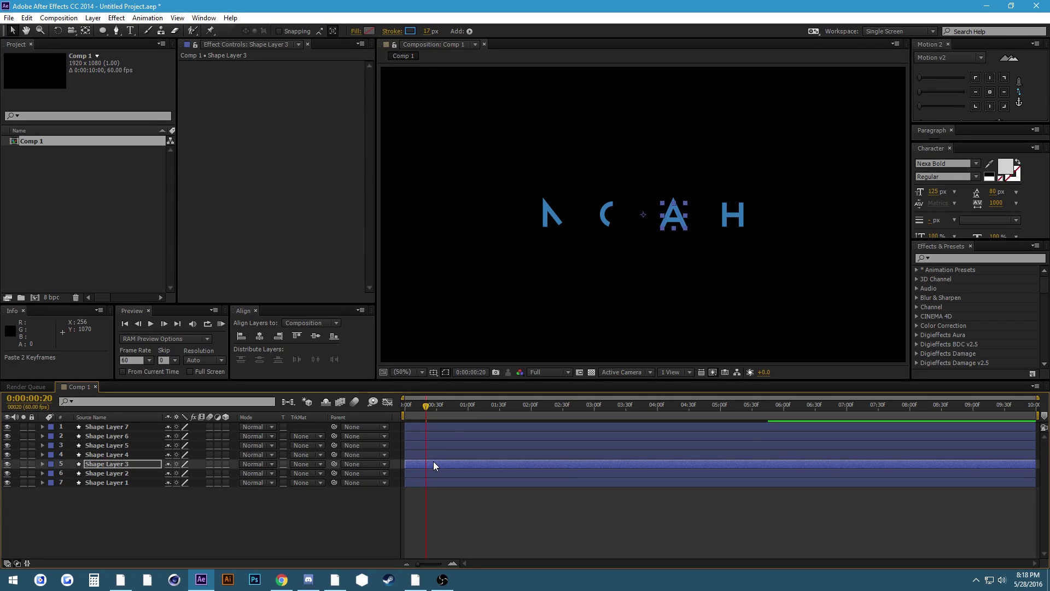
left_click_drag(425, 410, 451, 411)
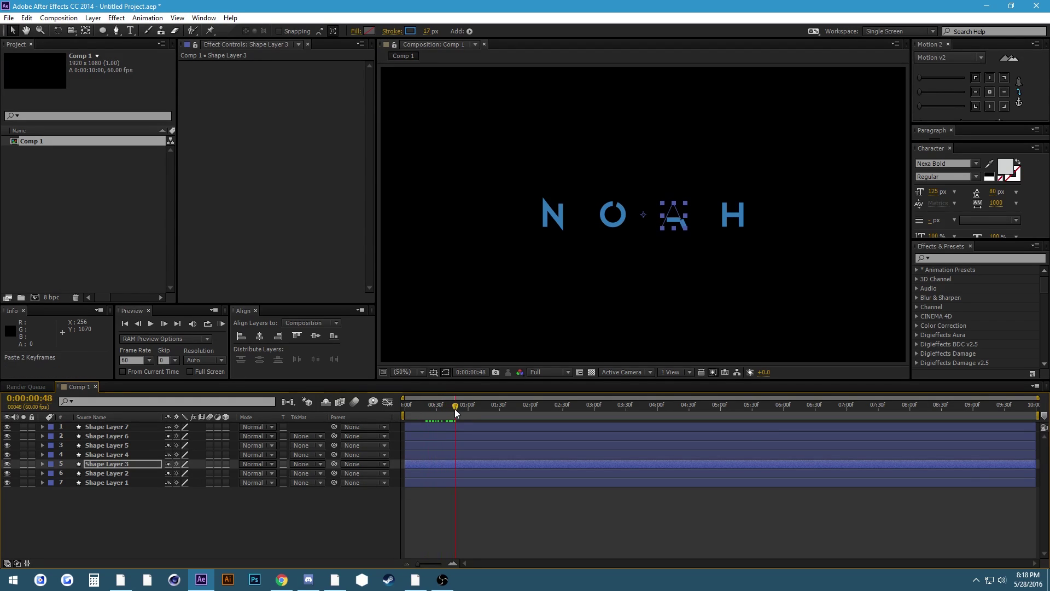
Undo the paste and retime Shape Layer 3's Start keyframes against Shape Layer 2's
key("ctrl+z")
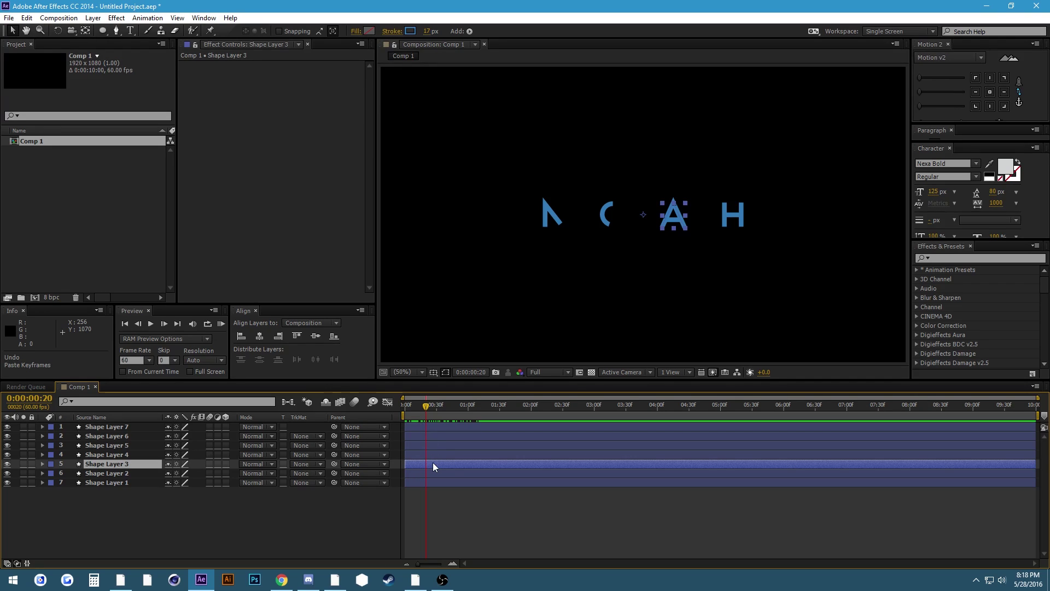
key("ctrl+z")
key("u")
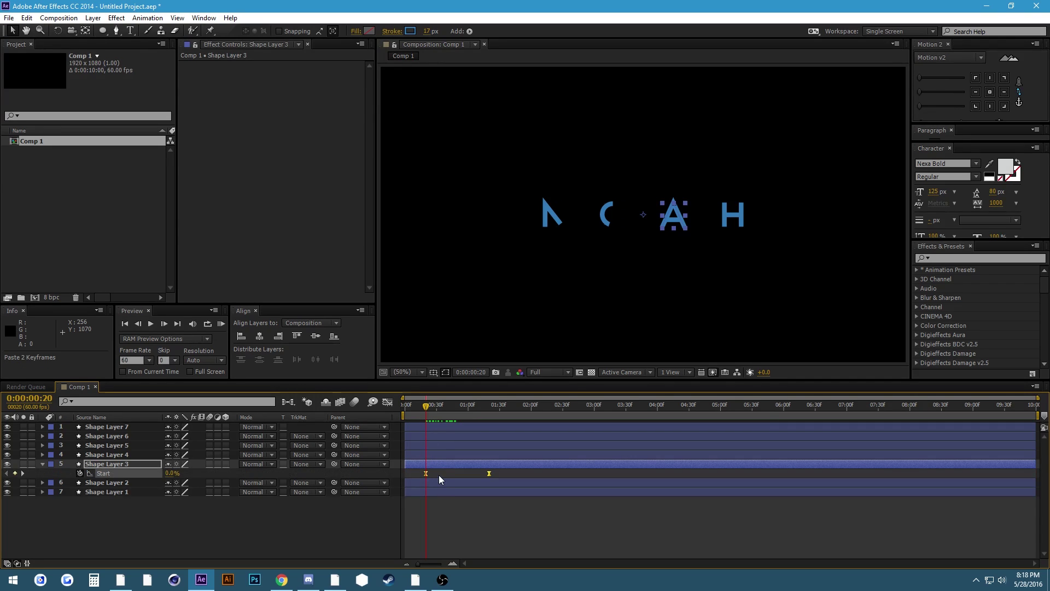
left_click_drag(425, 473, 428, 473)
left_click(438, 481)
key("u")
left_click(478, 413)
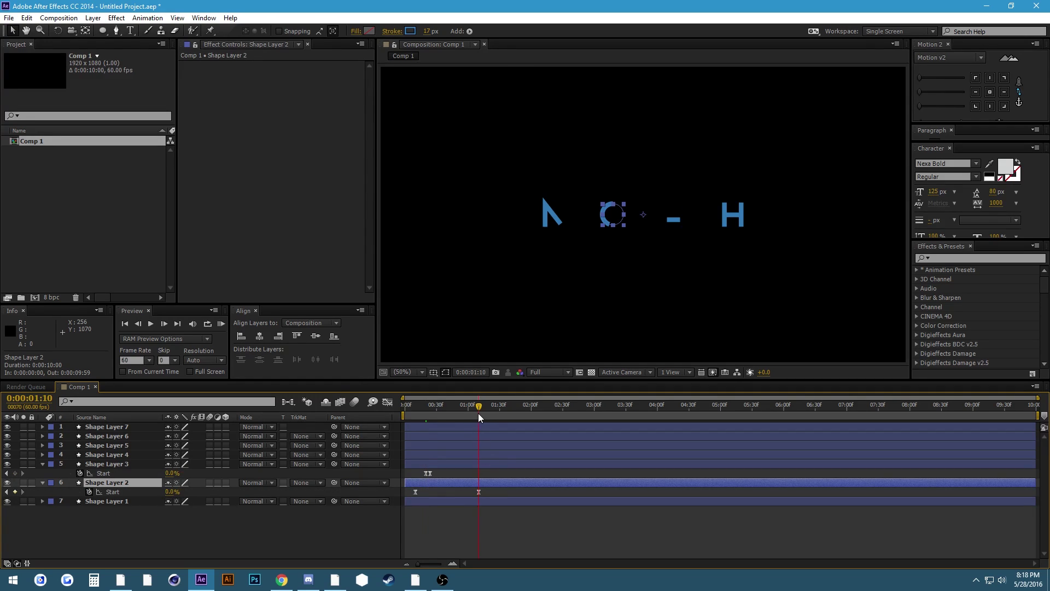
left_click(151, 324)
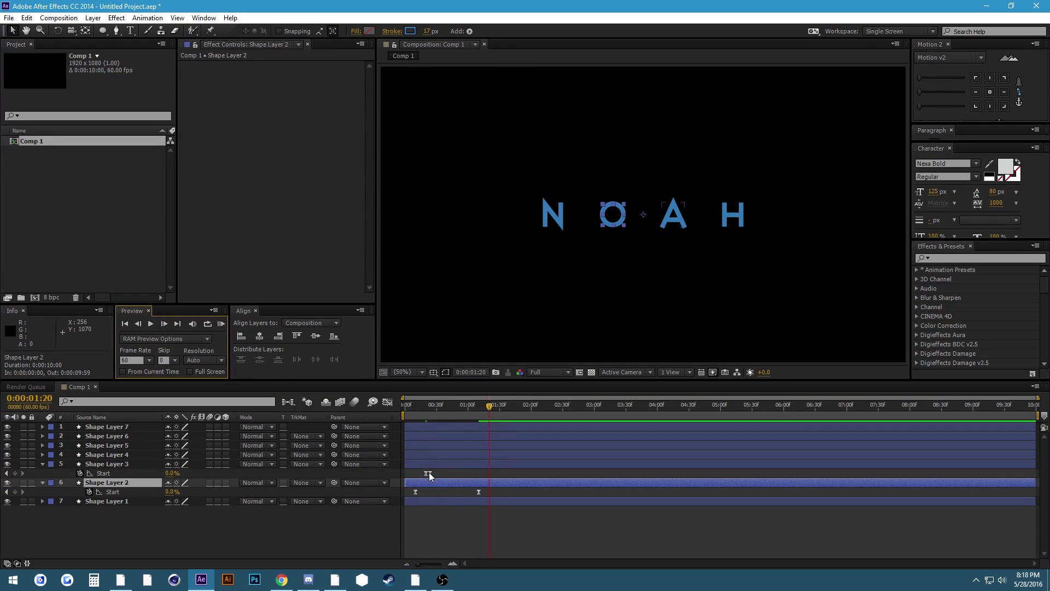
Copy Shape Layer 3's two Start keyframes and give them stronger easing in the speed graph
left_click(429, 472)
left_click_drag(493, 475, 416, 474)
key("ctrl+c")
left_click(387, 402)
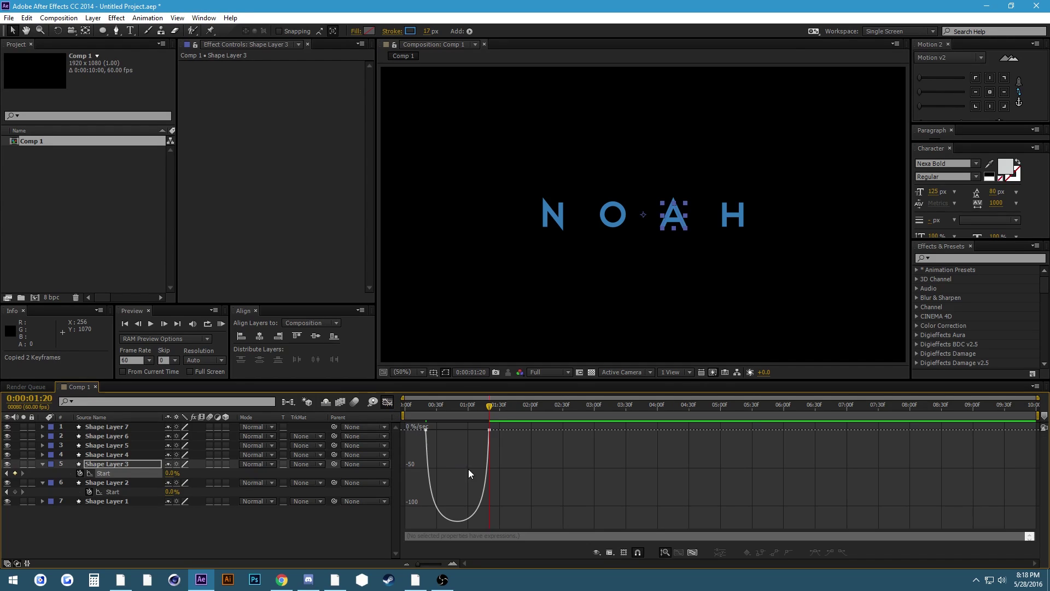
left_click(487, 455)
left_click_drag(484, 432, 432, 408)
left_click(387, 401)
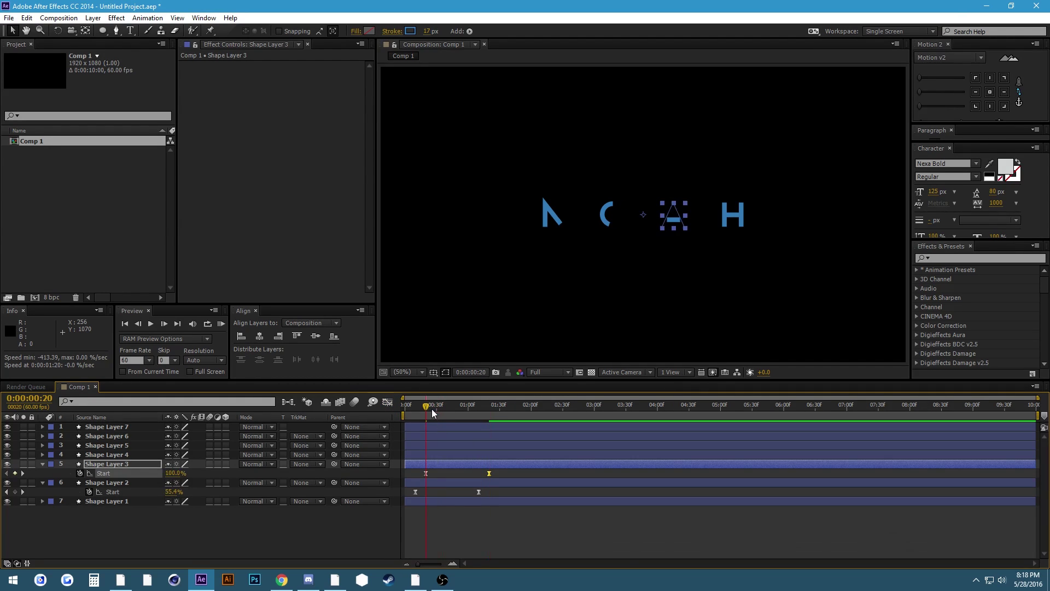
Paste the eased keyframes onto Shape Layer 4 a step later and scrub to check the letters
left_click(422, 453)
left_click(166, 323)
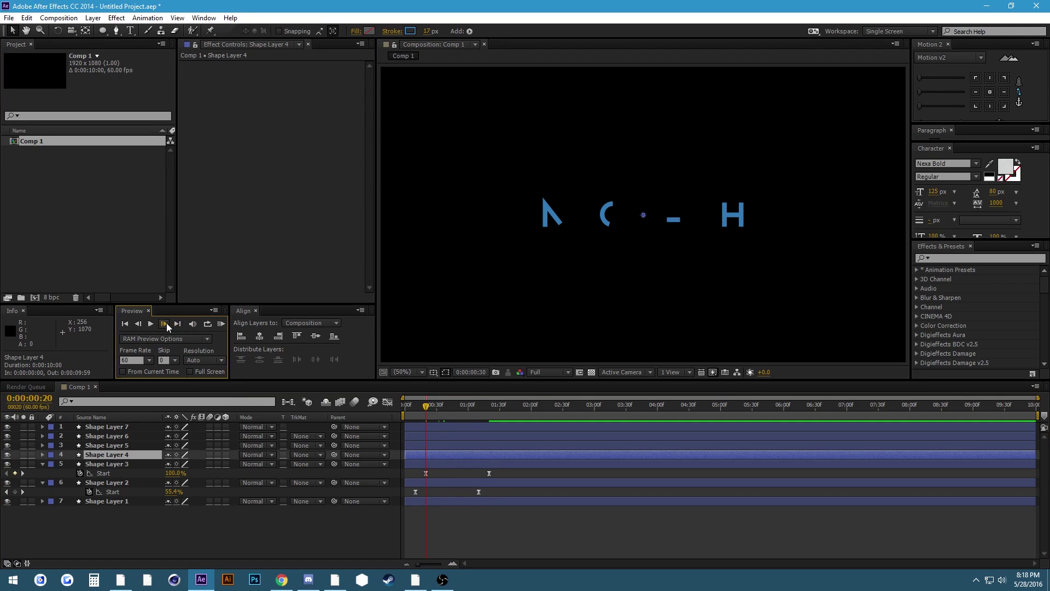
key("ctrl+v")
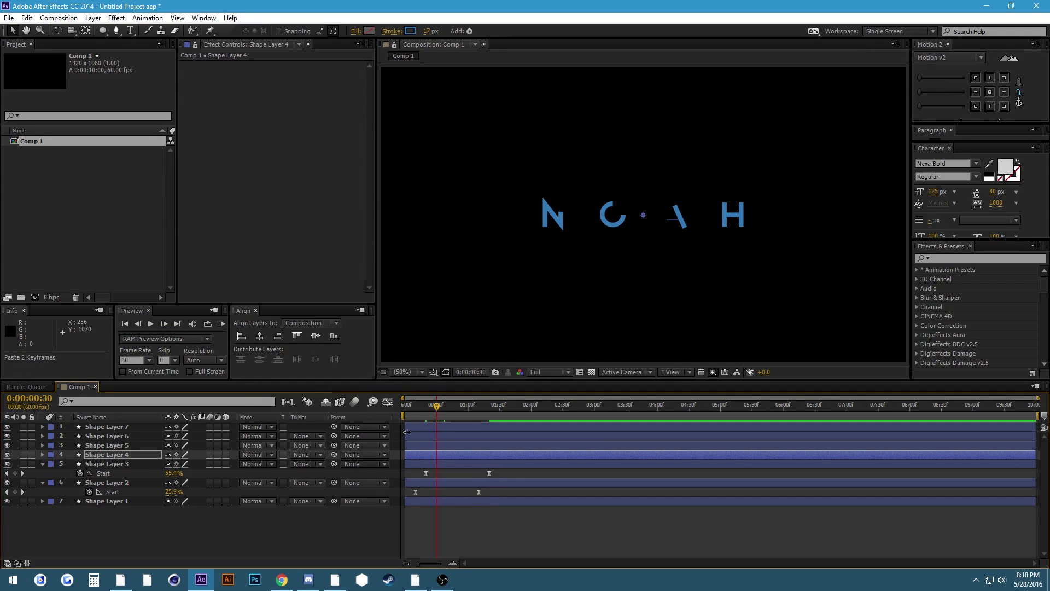
key("u")
left_click(451, 509)
key("u")
left_click(481, 539)
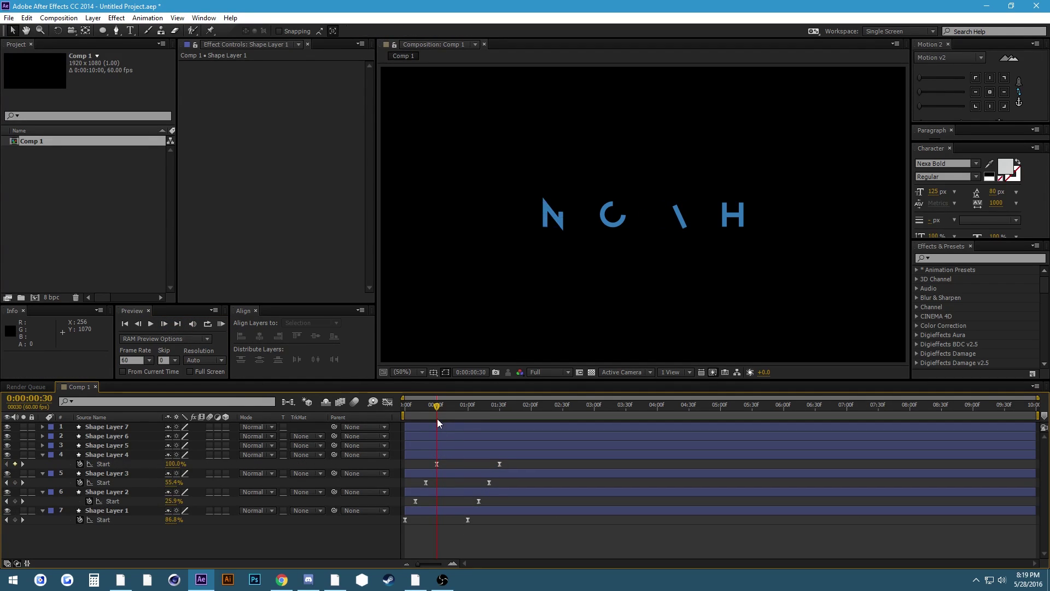
left_click_drag(423, 411, 499, 404)
Paste the eased keyframes onto Shape Layers 5, 6 and 7, each 10 frames later
left_click(436, 446)
left_click(437, 405)
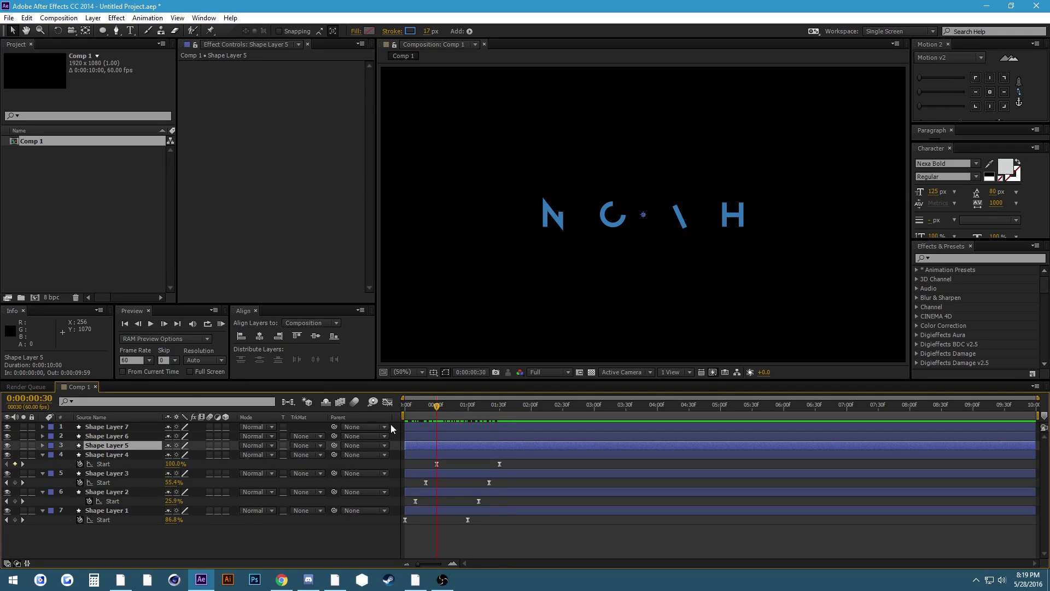
left_click(159, 323)
key("shift+Page_Down")
key("ctrl+v")
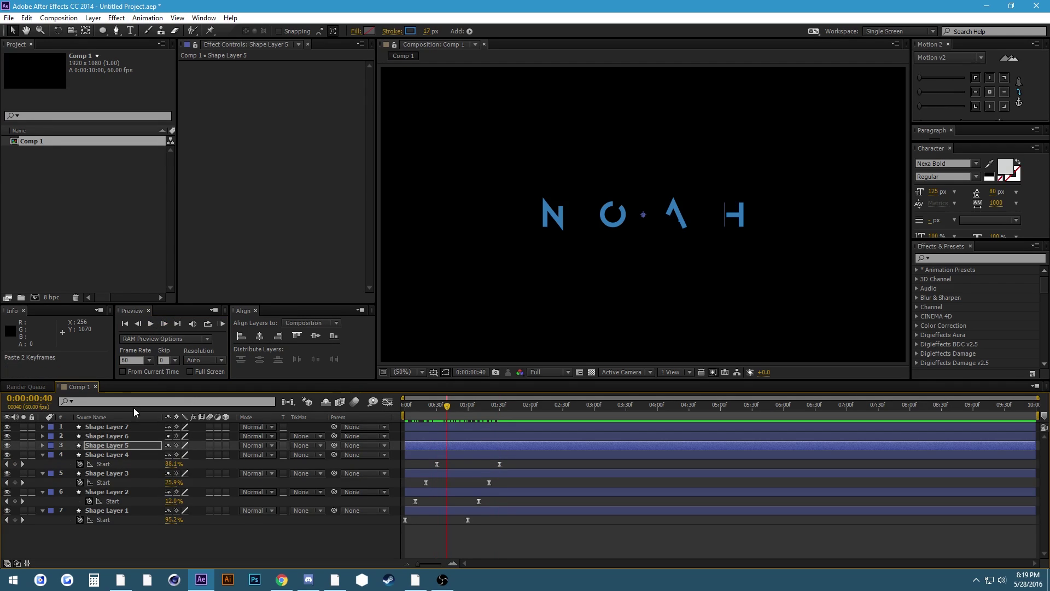
left_click(130, 436)
left_click(162, 328)
key("shift+Page_Down")
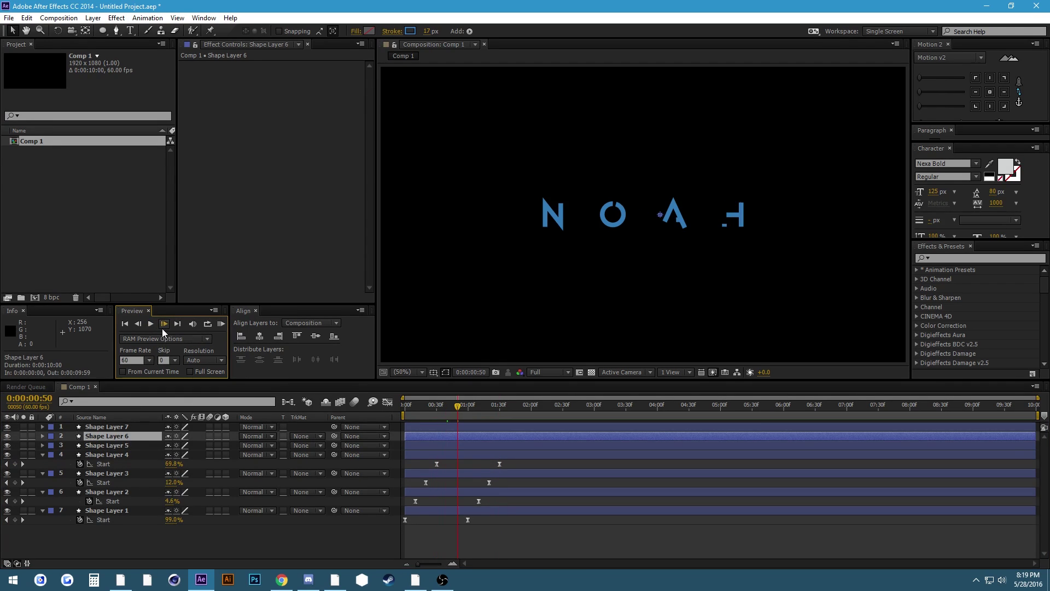
left_click(149, 410)
left_click(127, 426)
left_click(160, 326)
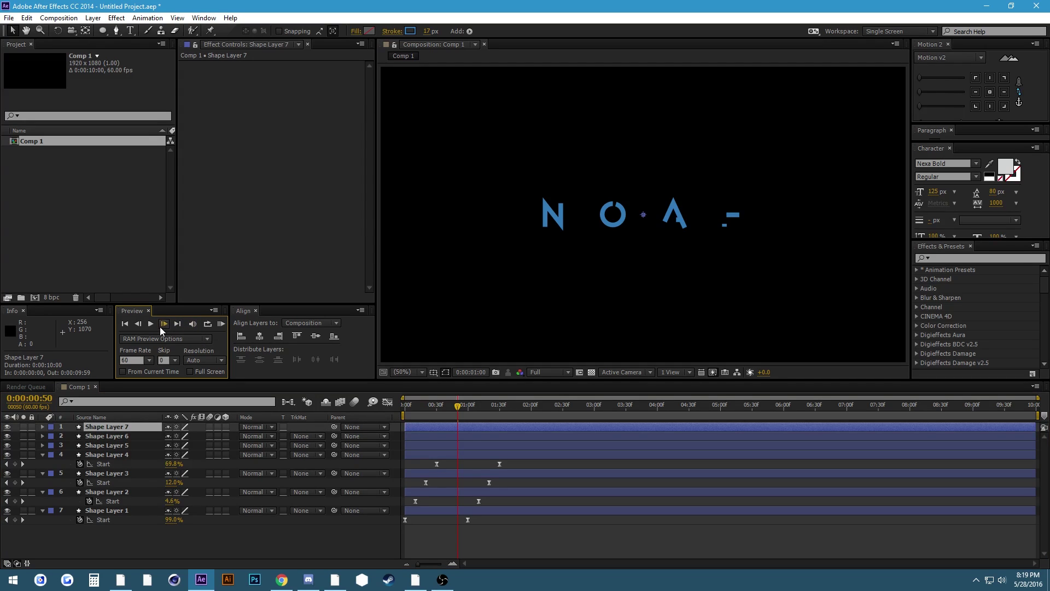
key("shift+Page_Down")
left_click(327, 396)
key("ctrl+v")
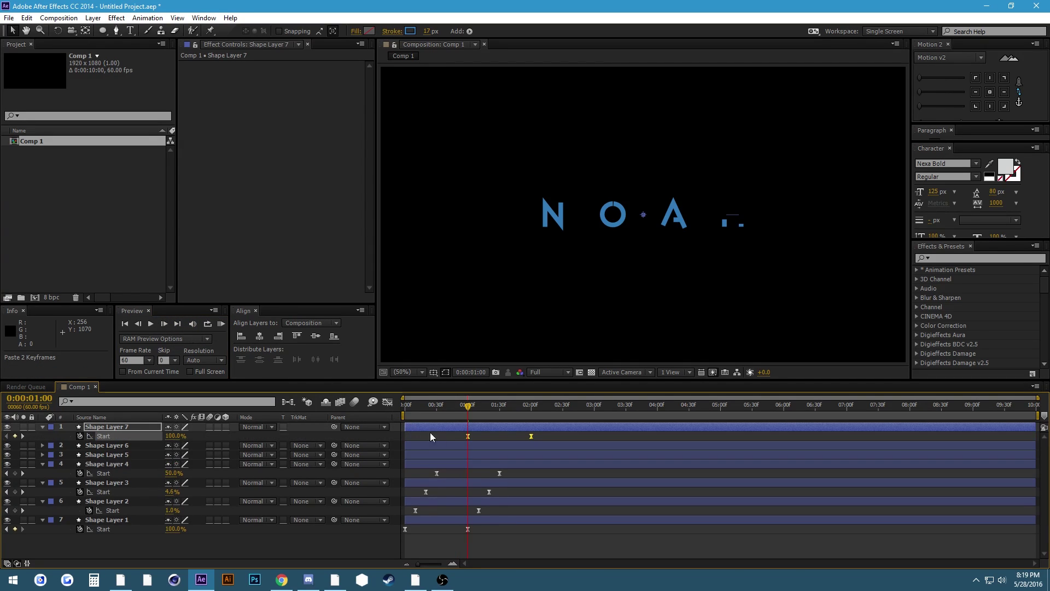
key("ctrl+a")
key("u")
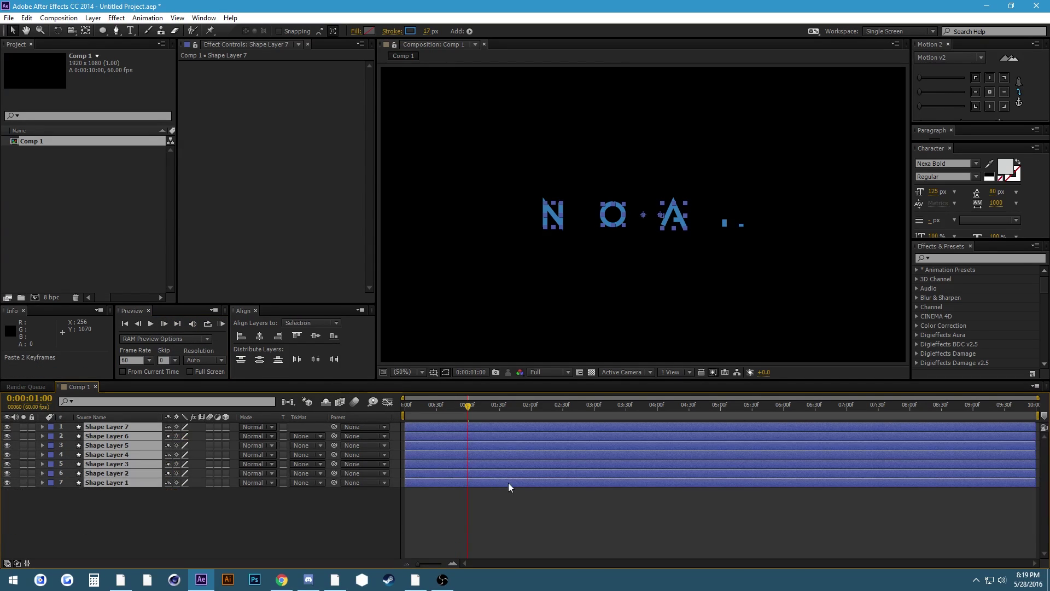
key("u")
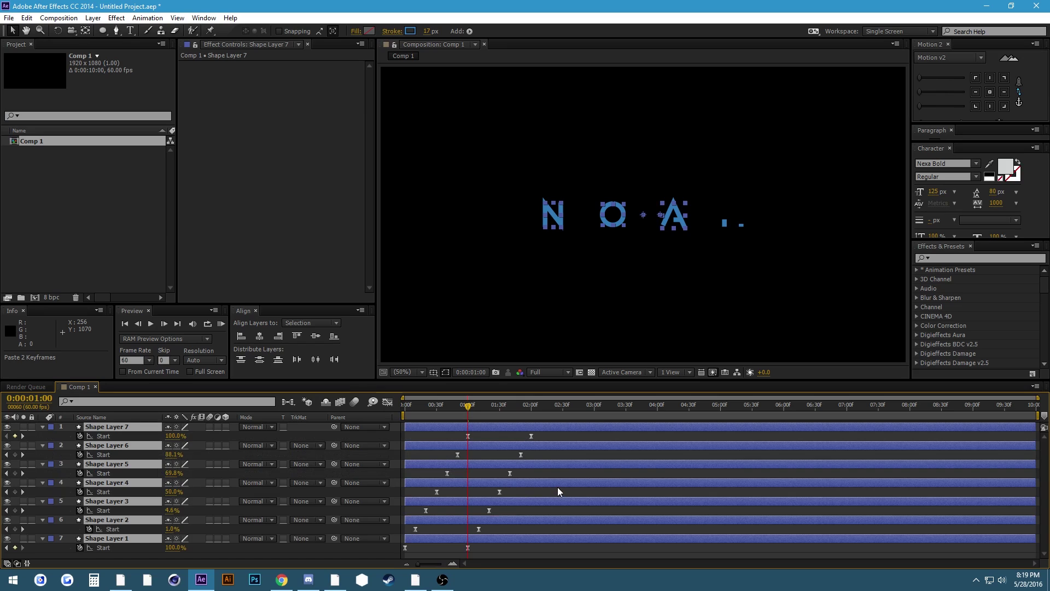
left_click(536, 451)
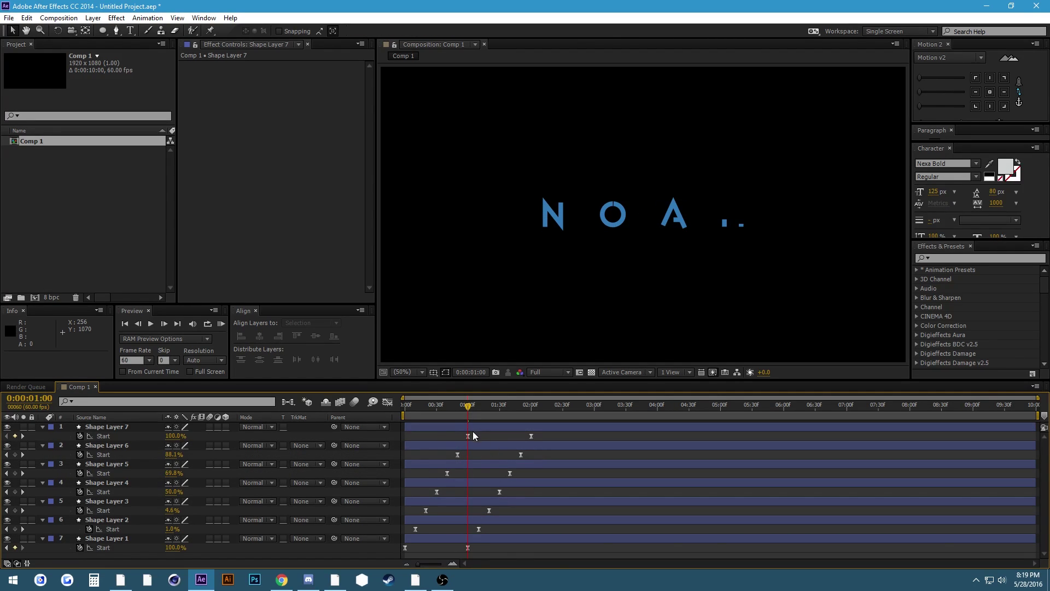
left_click_drag(407, 408, 547, 428)
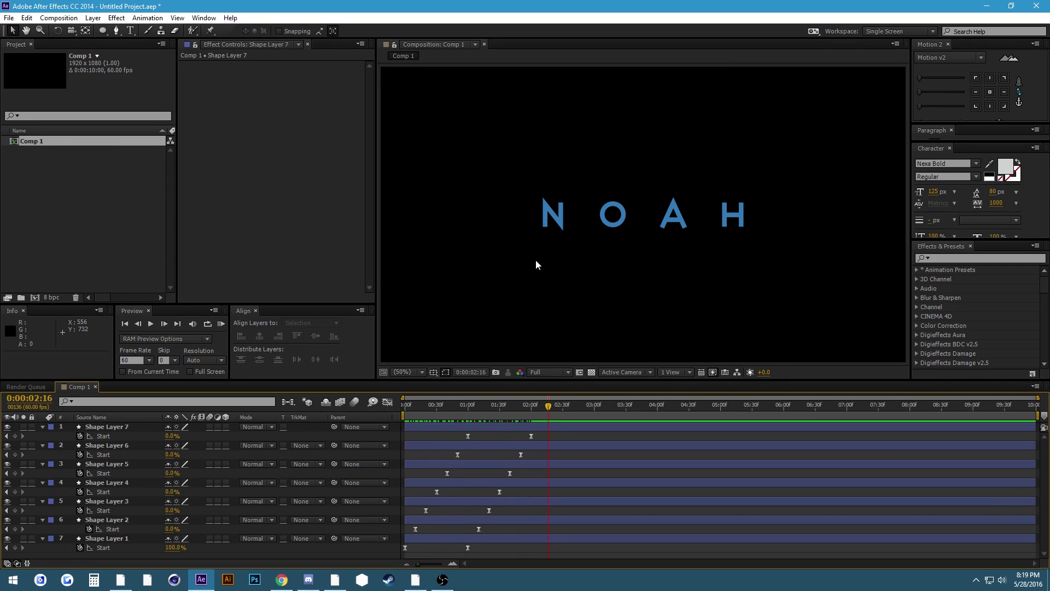
key("ctrl+a")
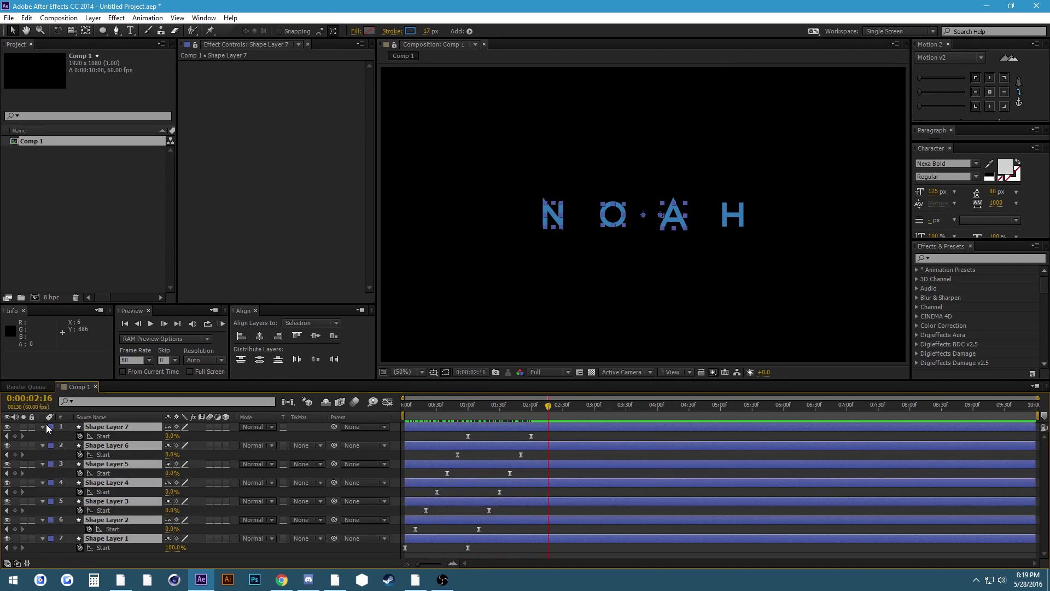
left_click(42, 427)
left_click(110, 507)
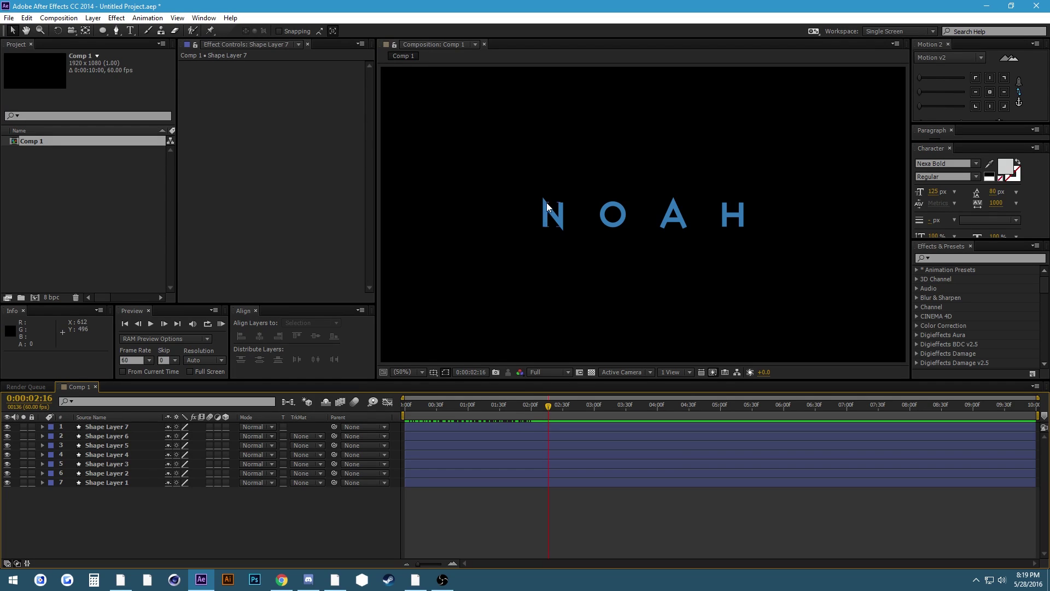
Select all seven shape layers and pre-compose them into a new comp named 'Text'
left_click_drag(118, 482, 112, 415)
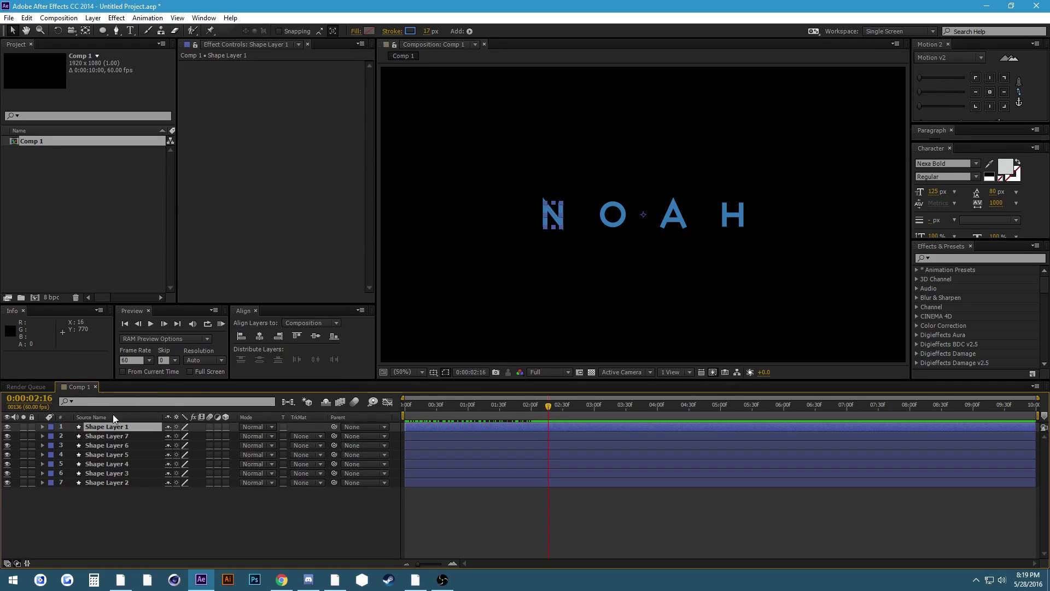
key("ctrl+z")
left_click_drag(130, 500, 120, 441)
right_click(123, 444)
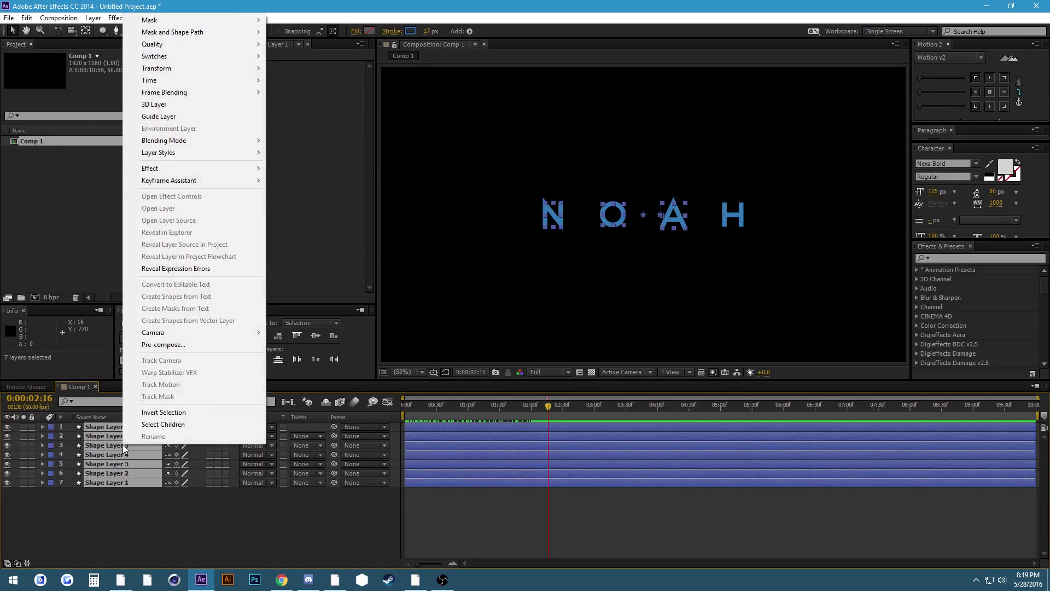
left_click(158, 350)
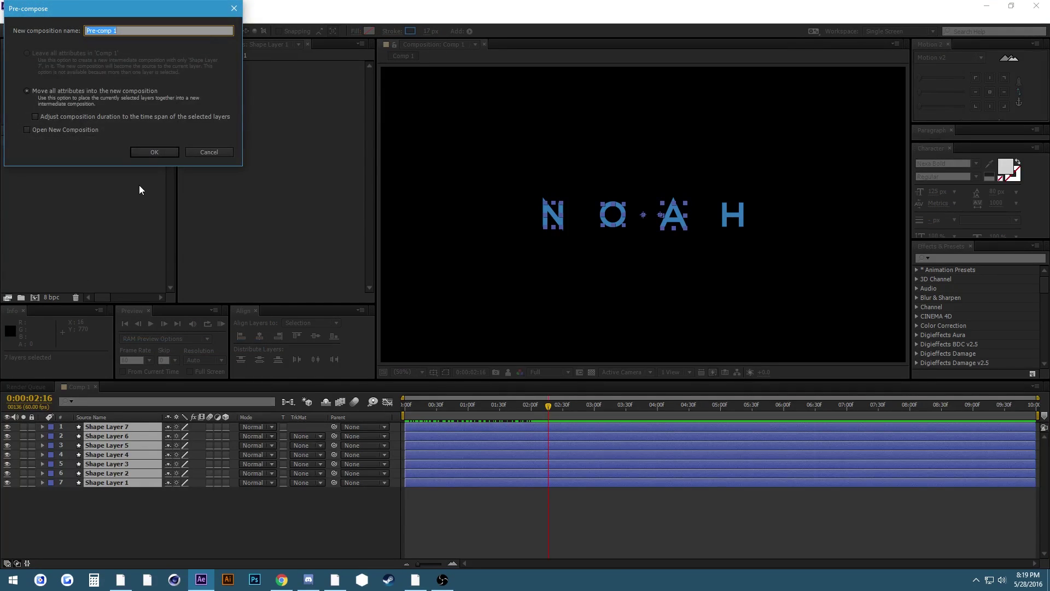
type("Text")
key("Return")
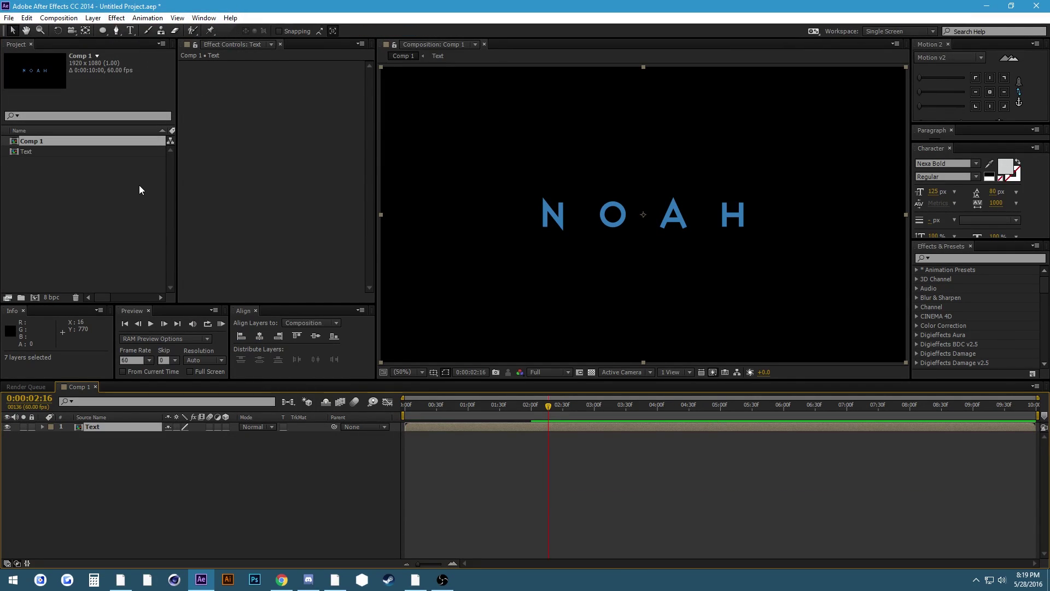
left_click(153, 484)
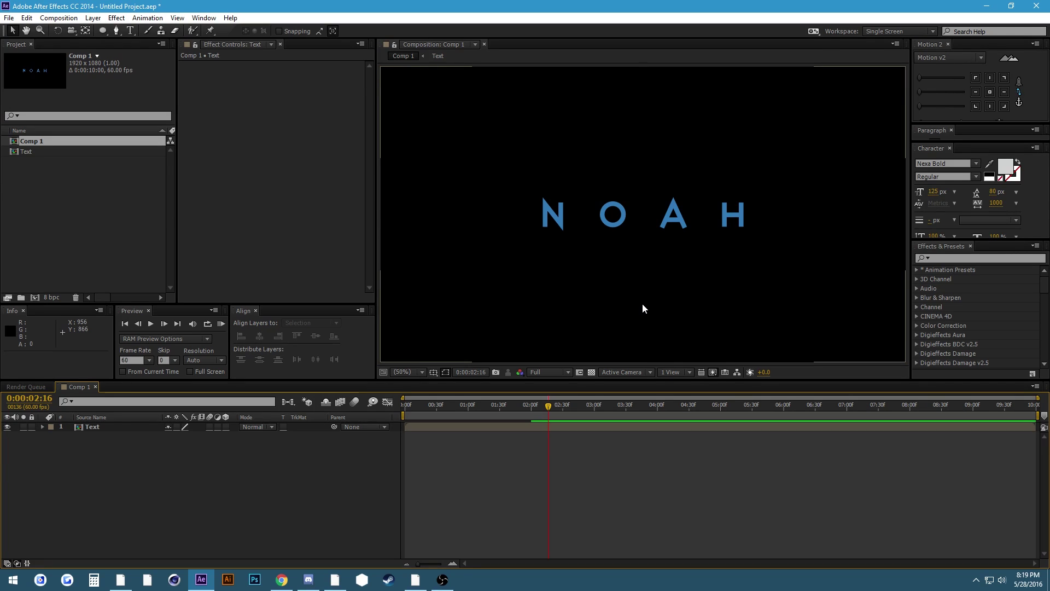
scroll(642, 303, "up", 2)
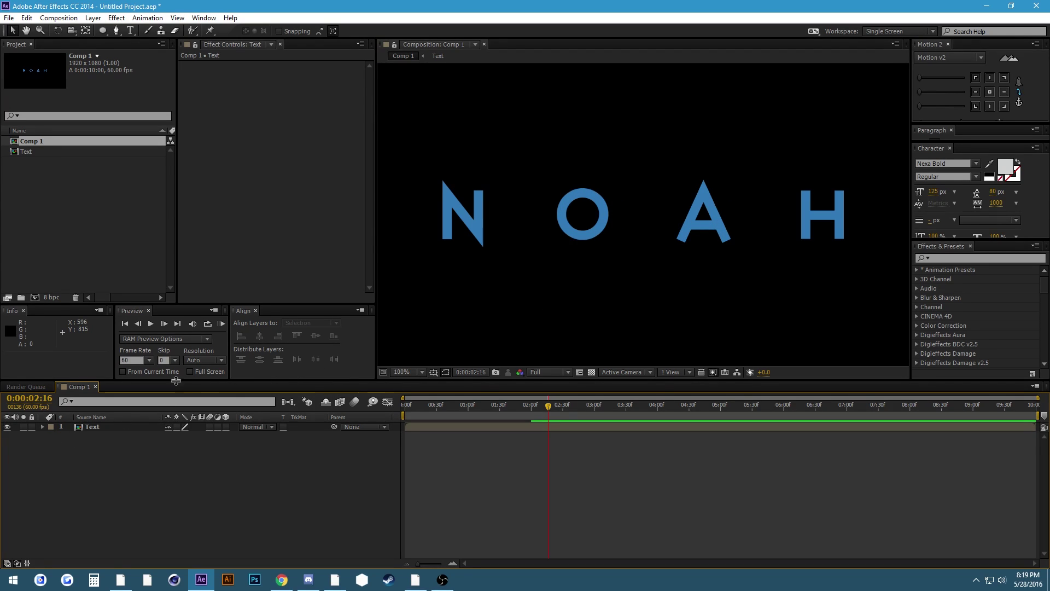
With the Pen tool on the Text layer, place the first mask point at the H's top-right corner
left_click(116, 31)
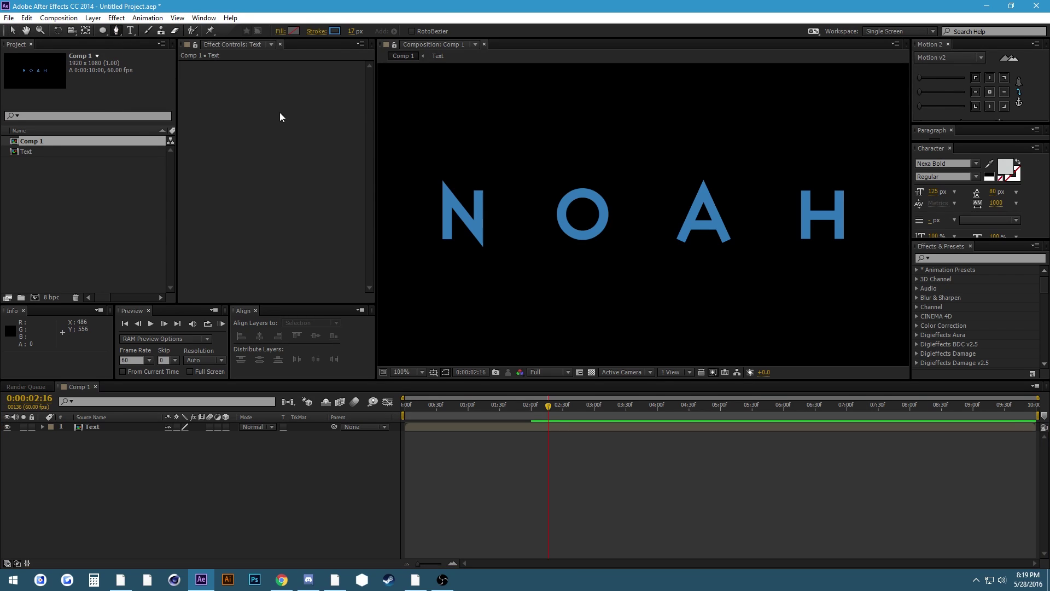
scroll(628, 204, "up", 2)
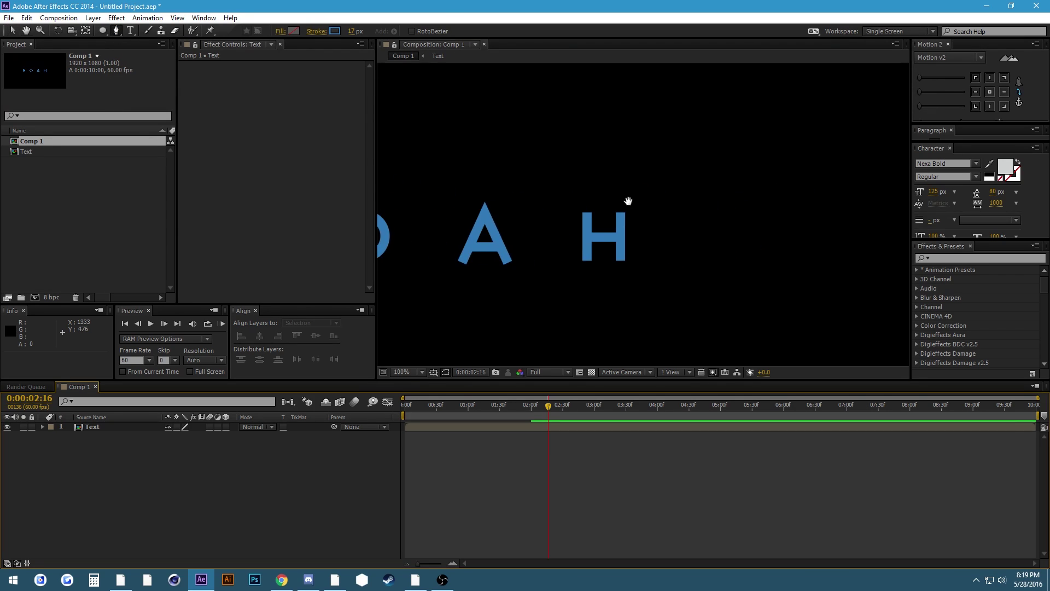
key("h")
left_click_drag(628, 201, 663, 170)
key("g")
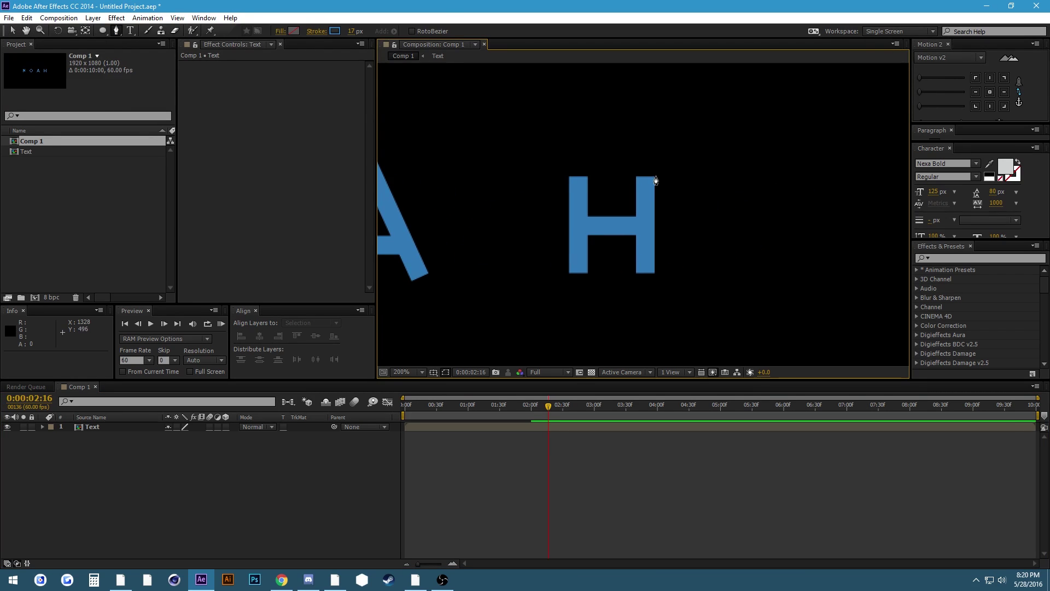
scroll(656, 181, "up", 2)
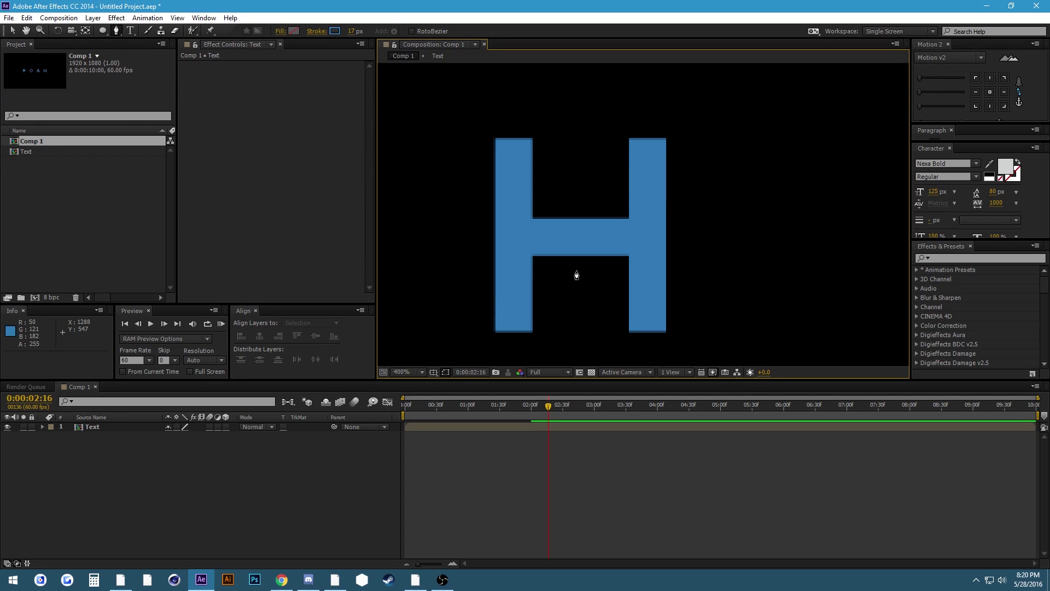
left_click(555, 426)
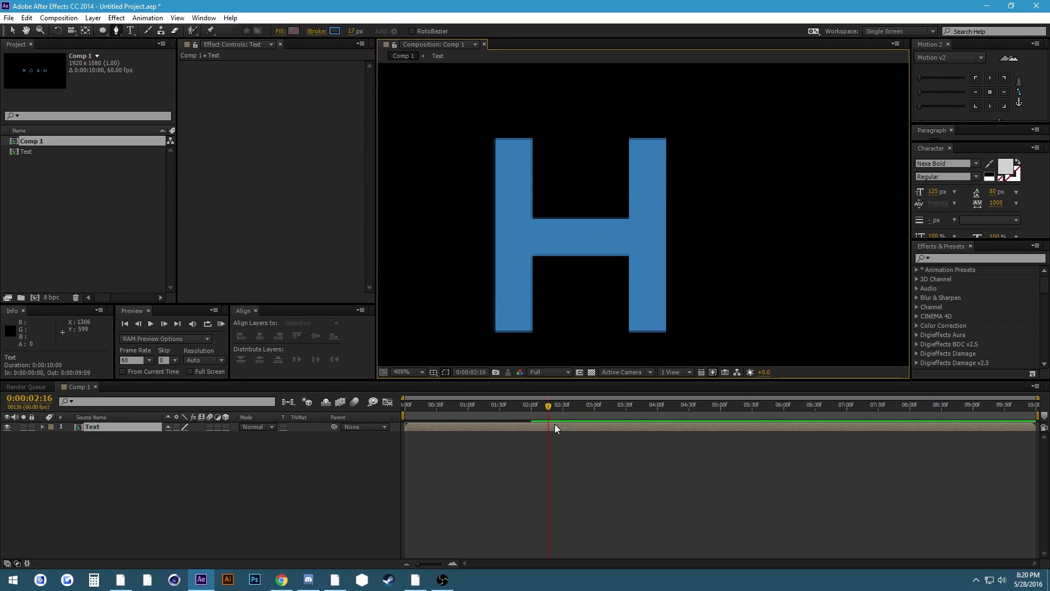
left_click(669, 139)
scroll(662, 166, "down", 2)
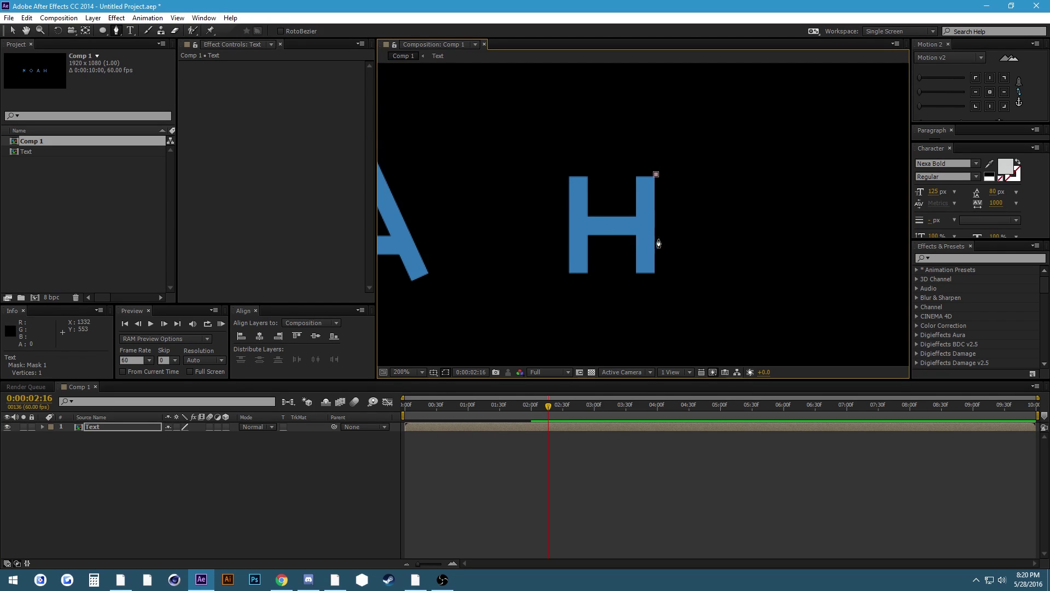
Add mask points at the N's top-left and lower-left corners and the H's lower-right, then close the mask
key("space")
left_click_drag(612, 244, 831, 228)
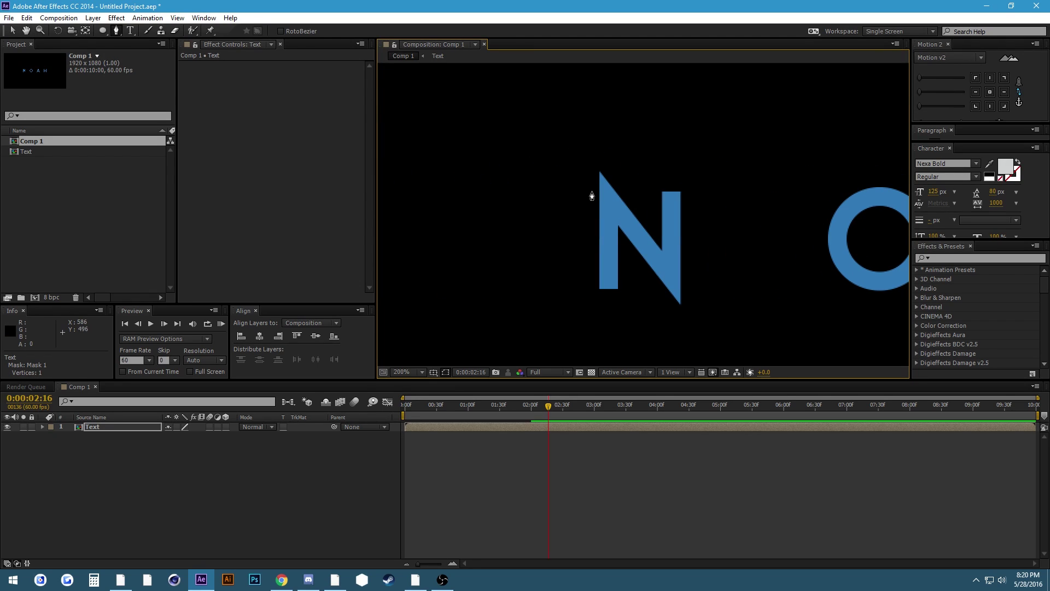
scroll(600, 193, "up", 1)
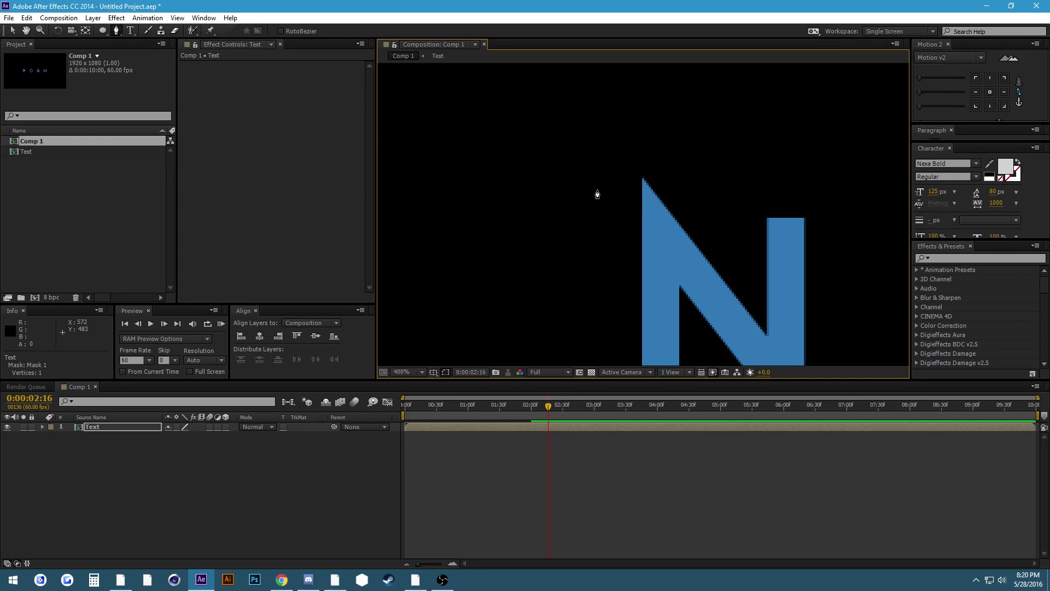
left_click(639, 215)
scroll(699, 223, "down", 1)
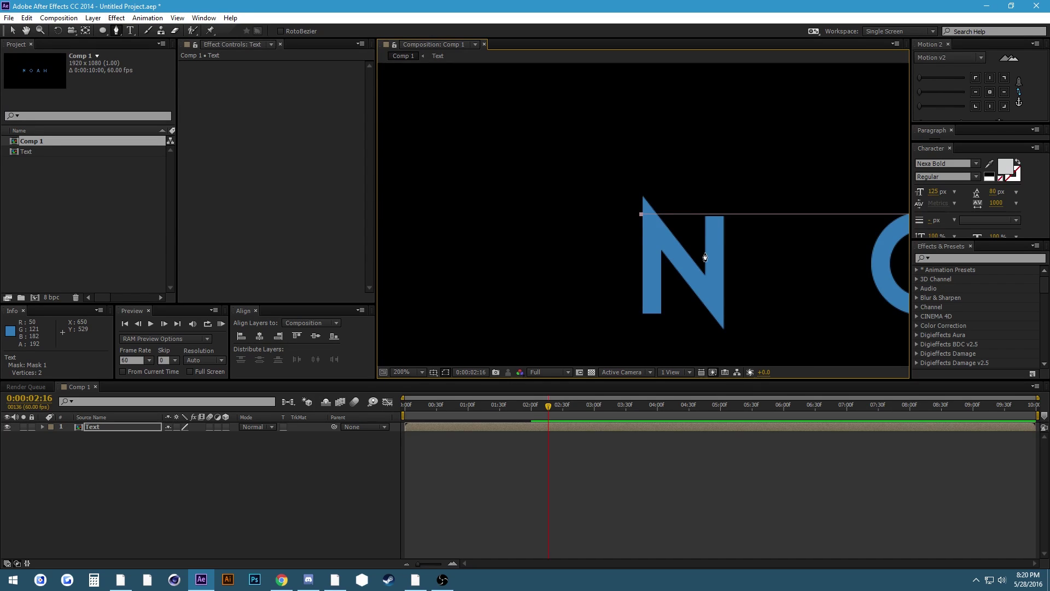
left_click_drag(704, 257, 691, 210)
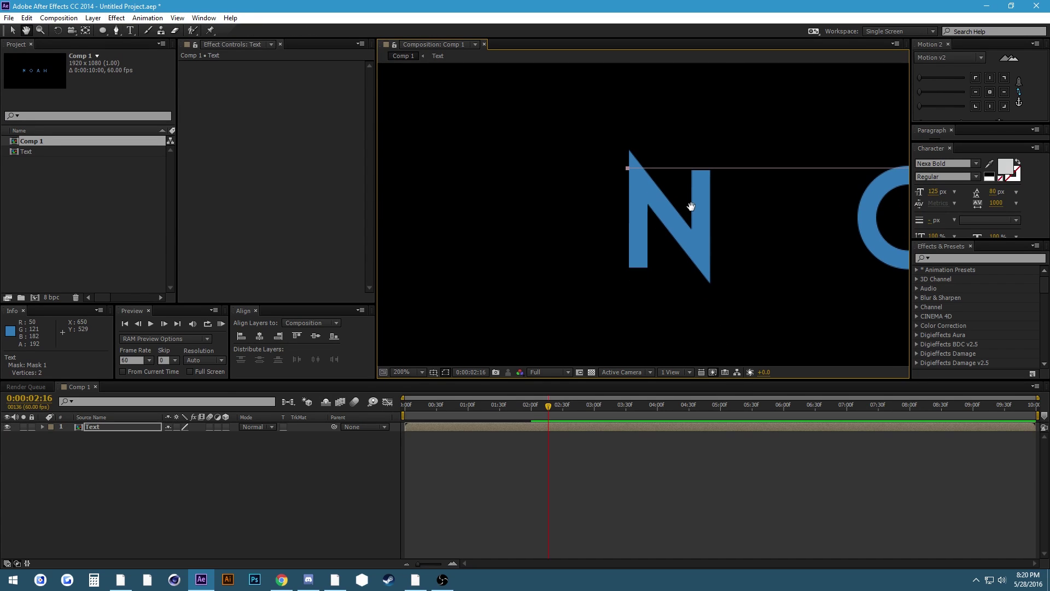
left_click(628, 268)
key("h")
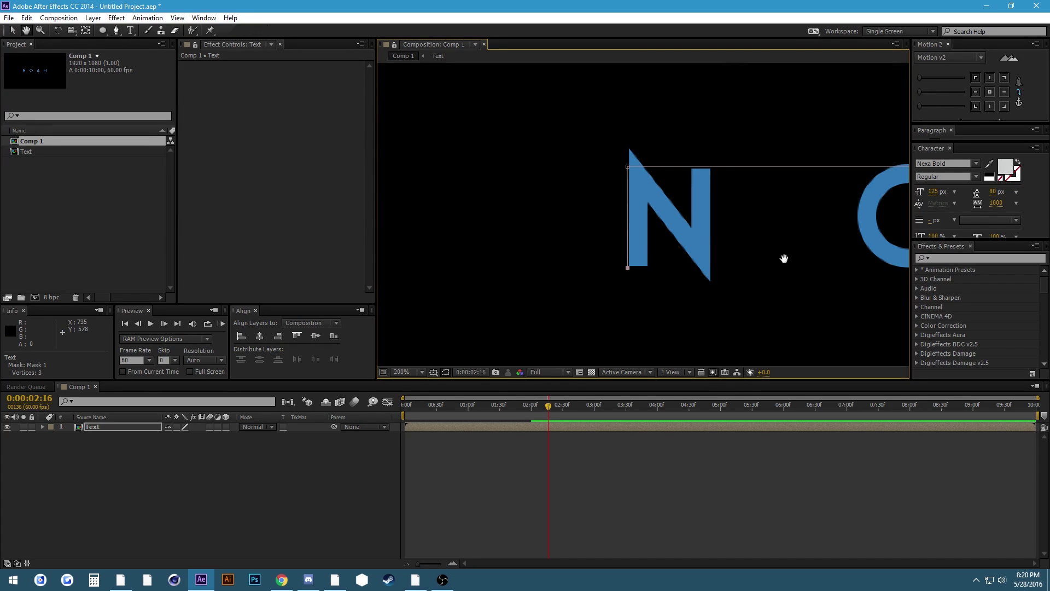
left_click_drag(784, 258, 689, 279)
key("g")
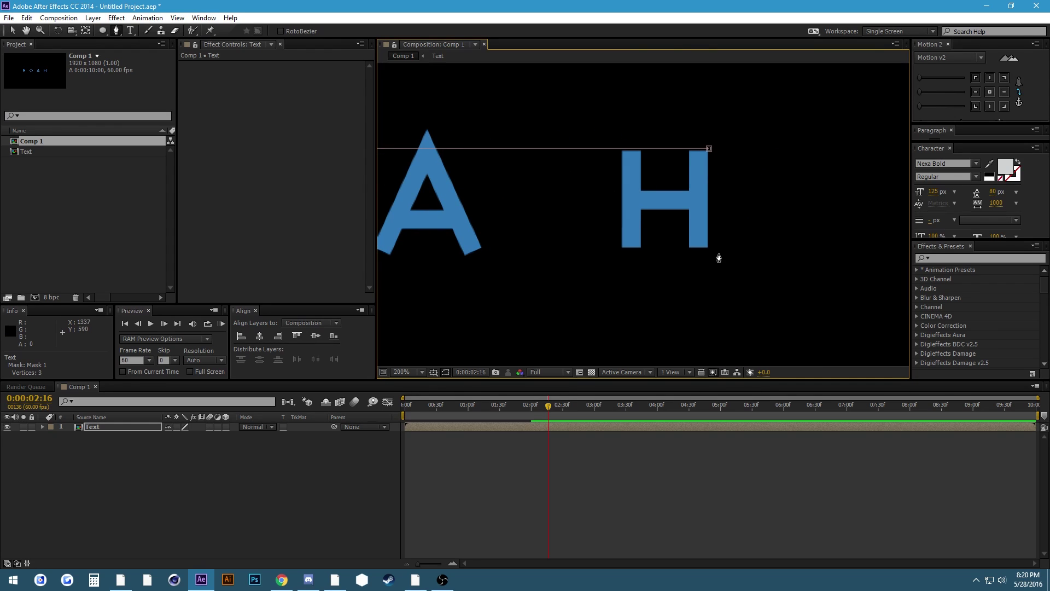
left_click(711, 249)
left_click(709, 148)
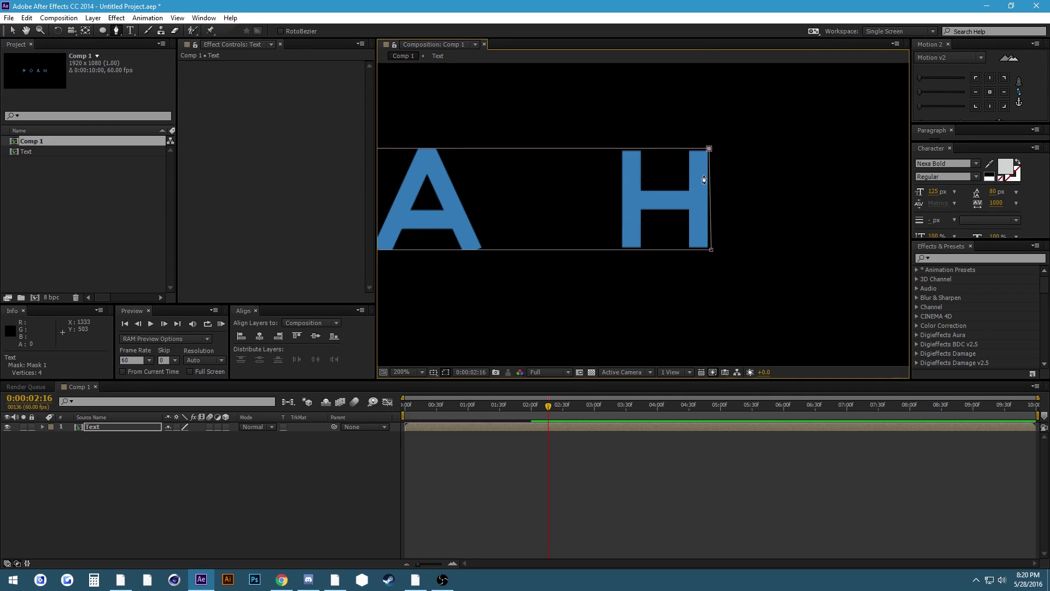
Deselect the Text layer and pan back to show the N, O and A
left_click(360, 435)
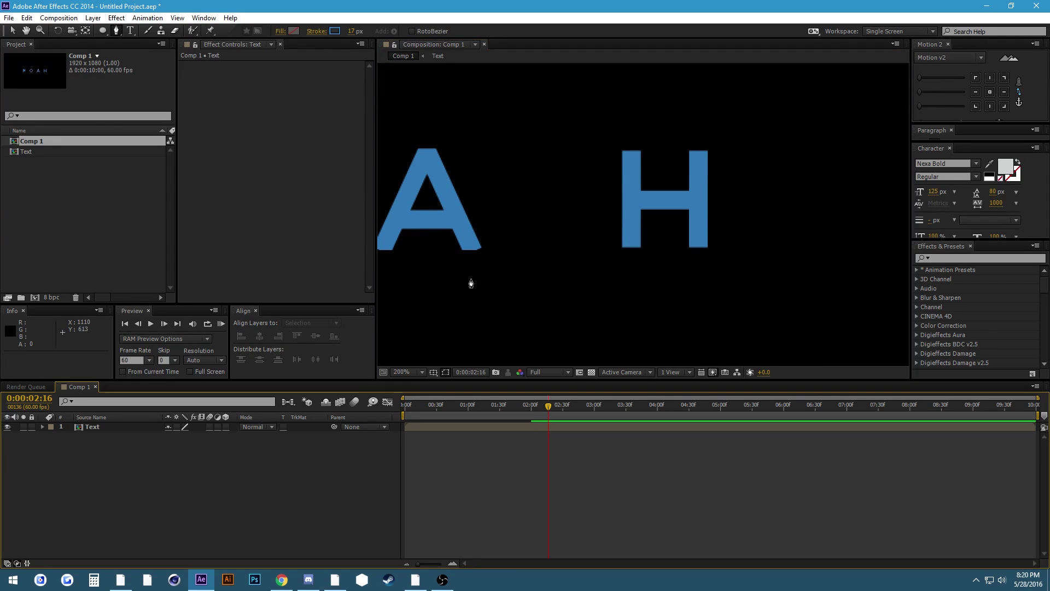
left_click_drag(476, 256, 563, 217)
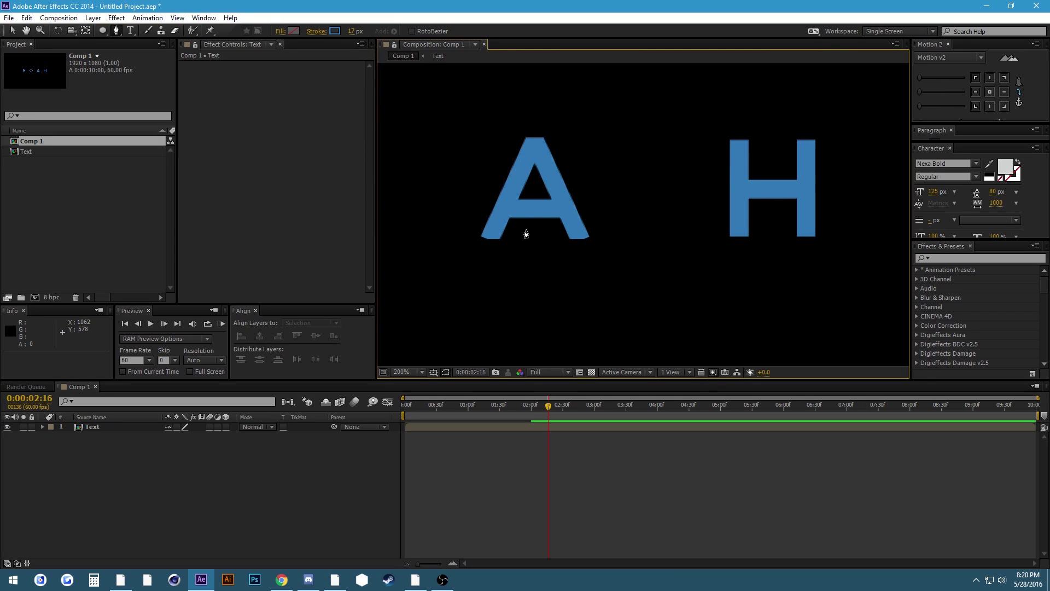
key("h")
left_click_drag(584, 237, 611, 257)
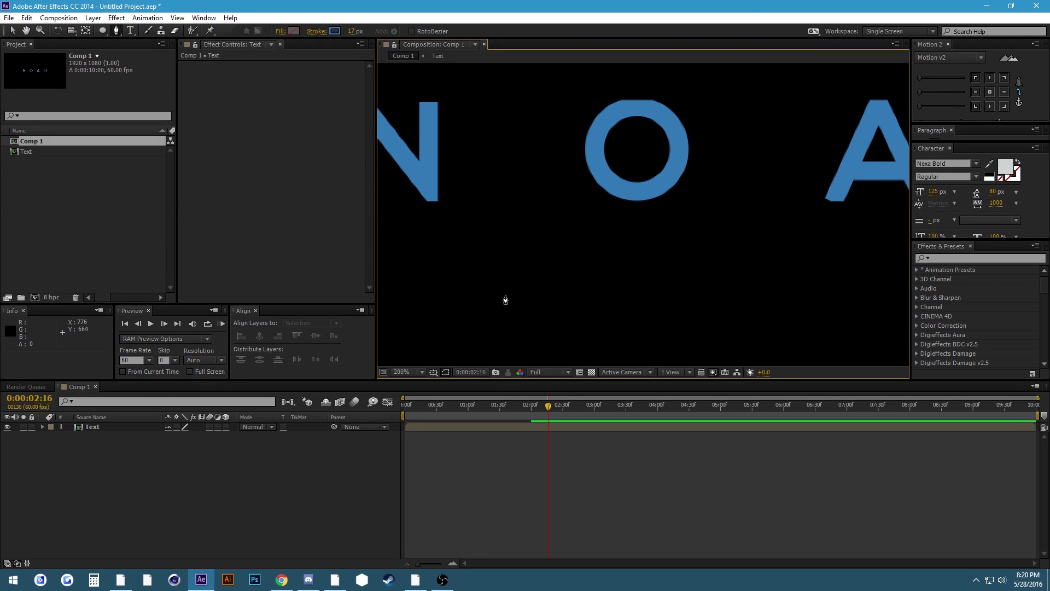
Open the Text precomp and select the O shape's layer
double_click(94, 428)
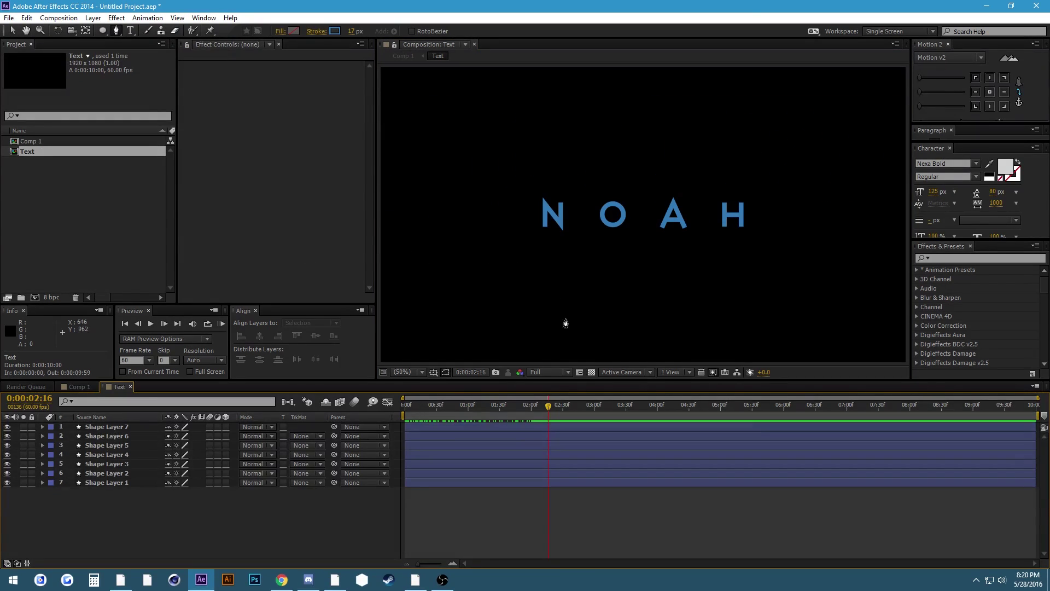
key("v")
left_click_drag(602, 250, 602, 252)
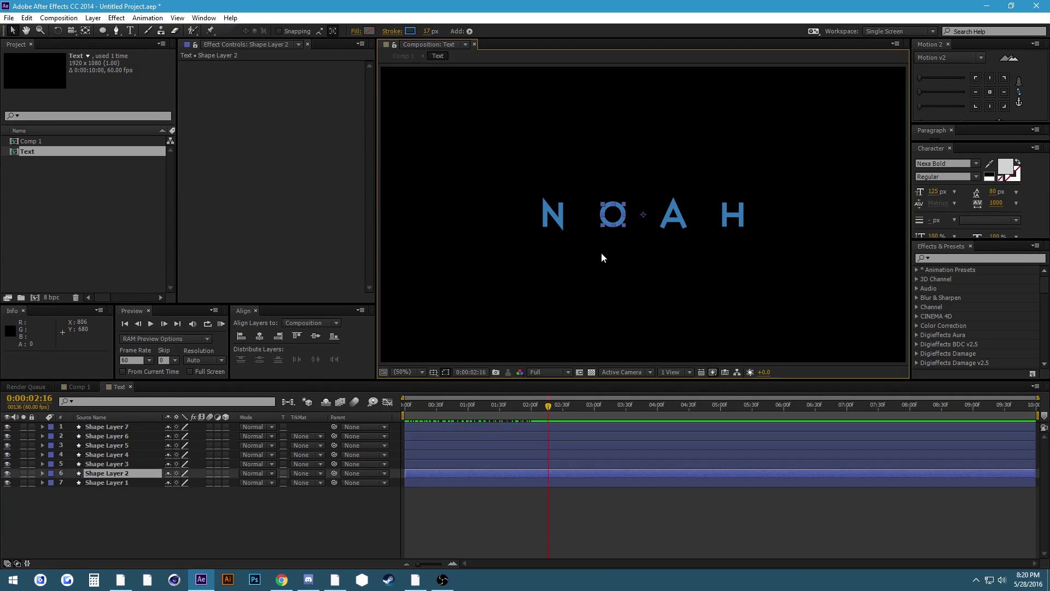
key("Return")
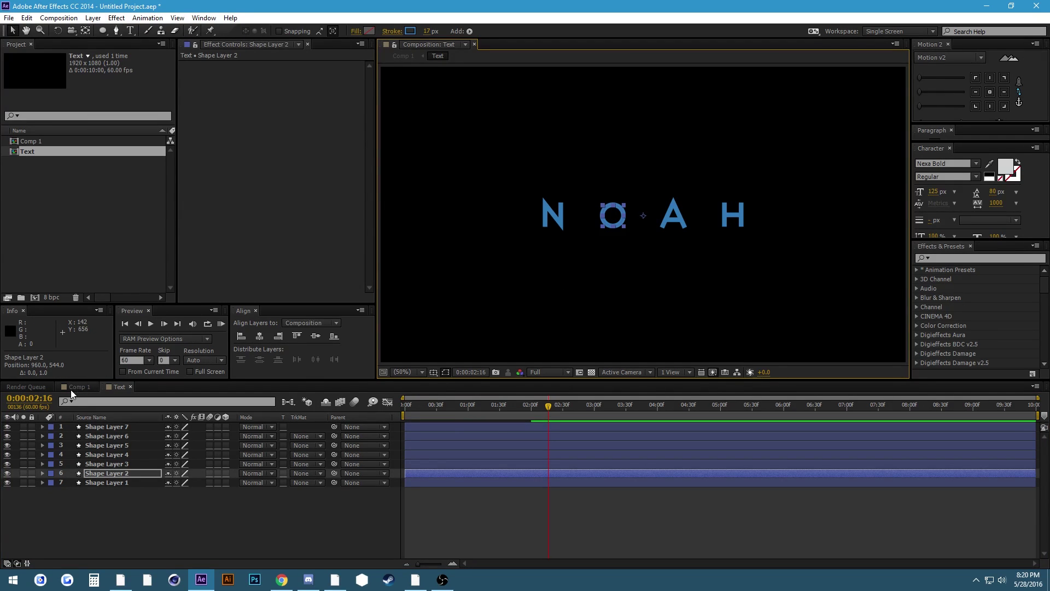
Check the Text layer in Comp 1, then return to the Text precomp and select Shape Layer 2
left_click(79, 387)
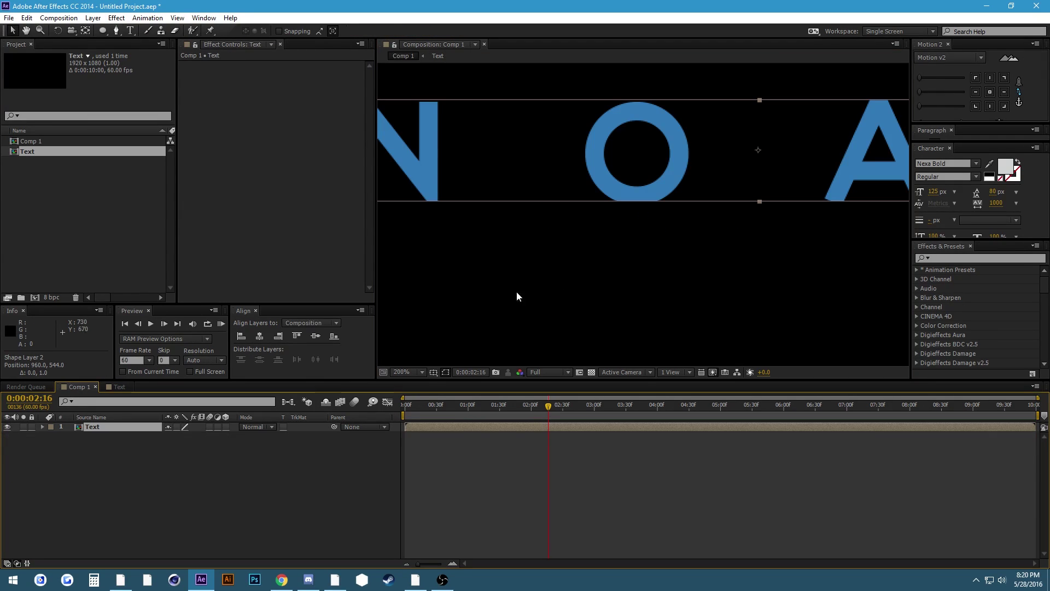
left_click(110, 432)
left_click(105, 426)
left_click(116, 388)
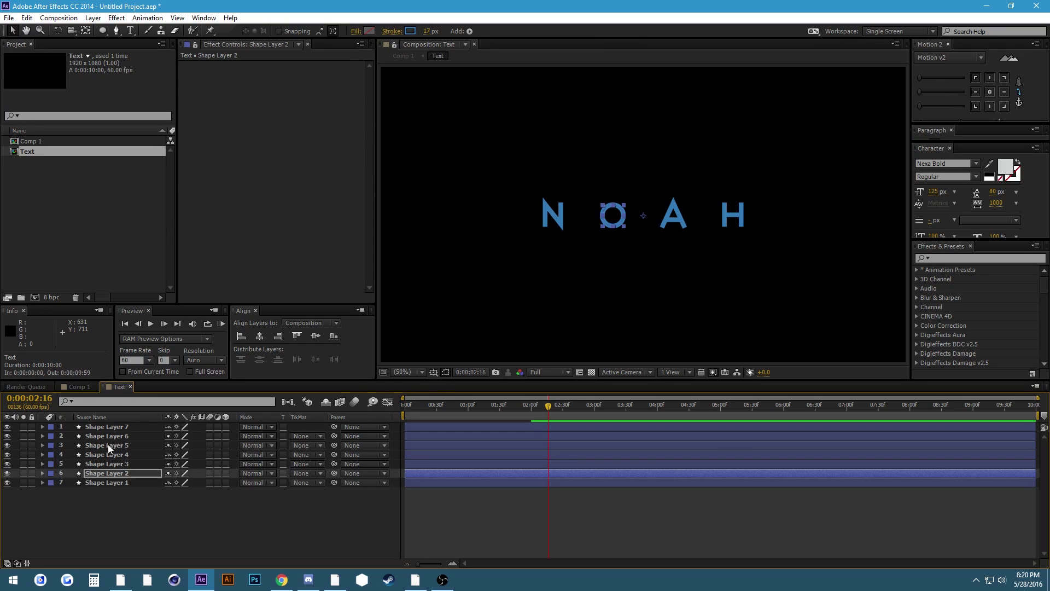
left_click(102, 473)
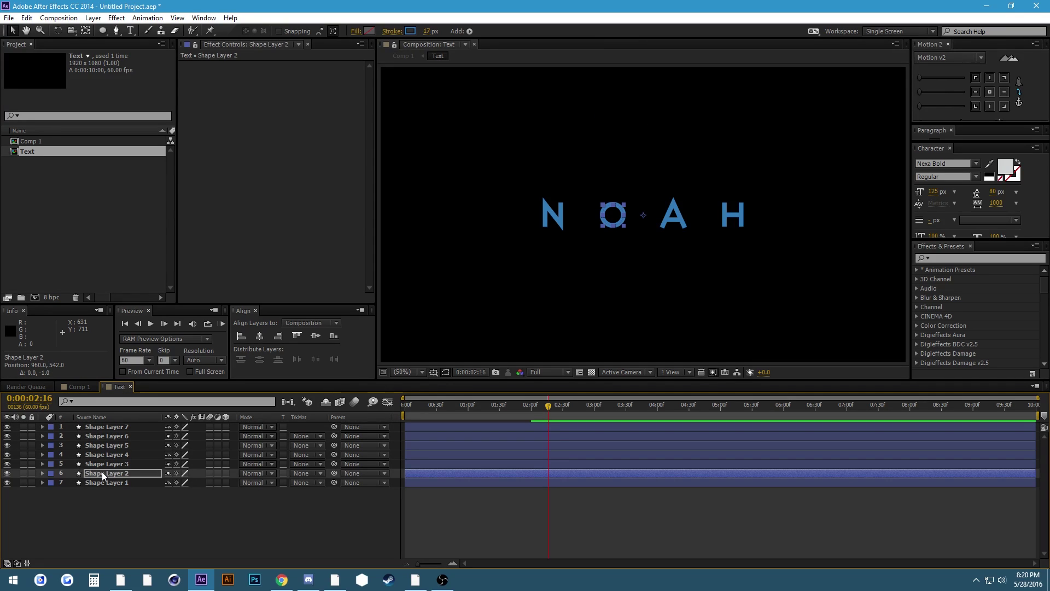
In Comp 1, select the Text layer and nudge its mask's bottom edge up slightly
left_click(78, 388)
left_click(90, 465)
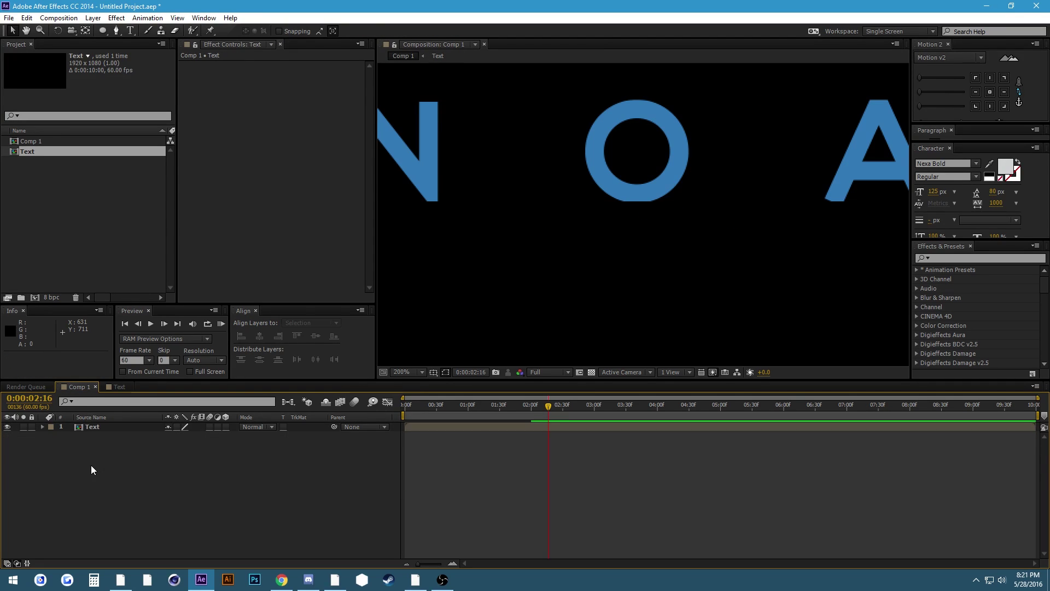
left_click(92, 428)
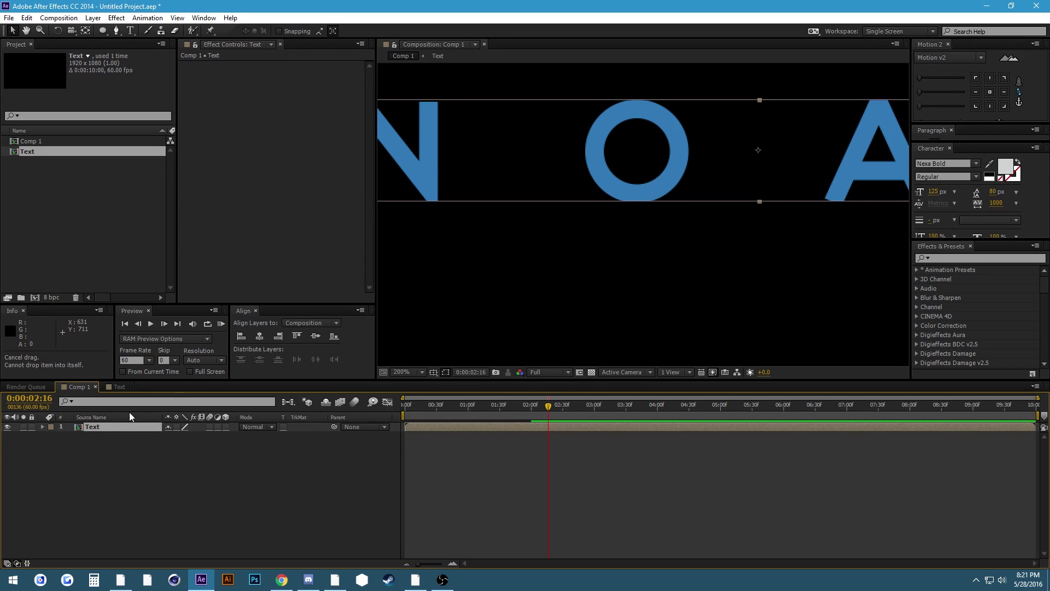
left_click_drag(526, 257, 776, 257)
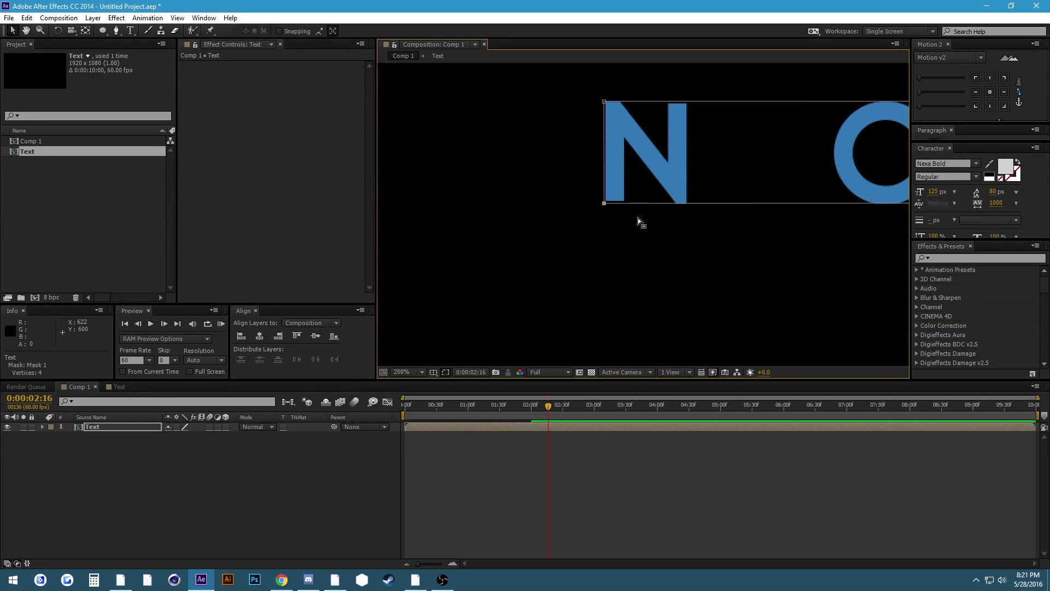
key("Up")
left_click_drag(537, 218, 370, 208)
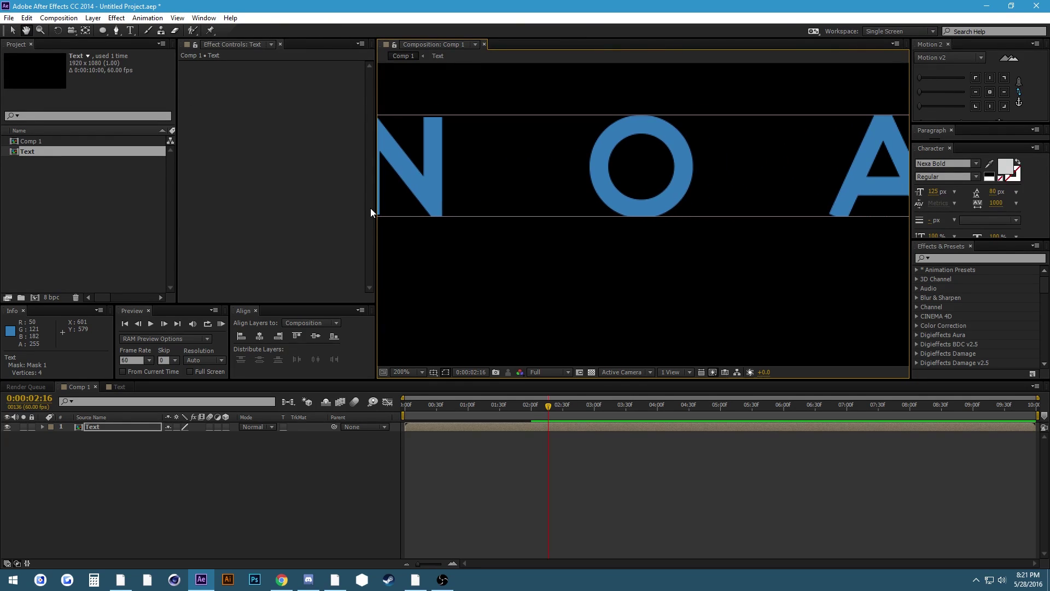
Add three points along the mask's bottom edge and pull the middle one down into a V
key("g")
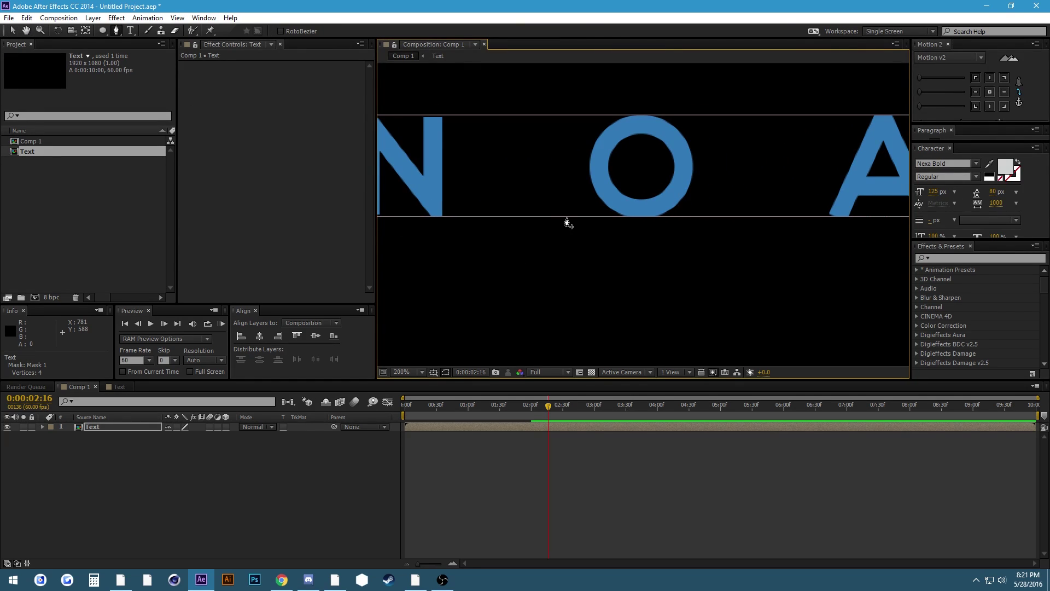
left_click(566, 216)
left_click(748, 216)
left_click(644, 216)
left_click_drag(643, 216, 644, 239)
left_click(372, 503)
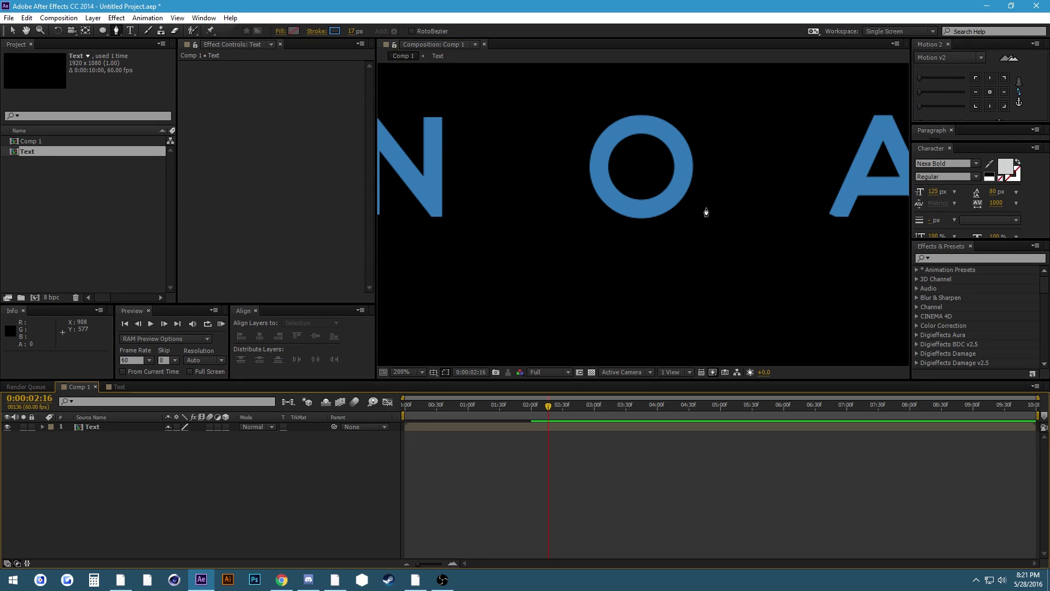
mouse_move(722, 210)
left_mouse_down()
mouse_move(636, 199)
mouse_move(501, 212)
left_mouse_up()
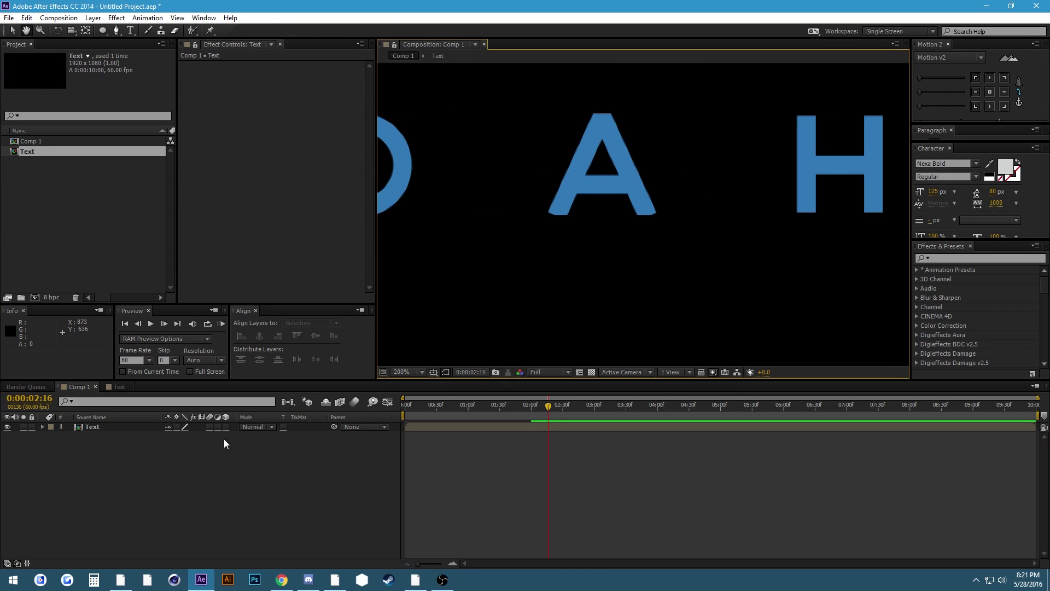
In the Text precomp, select Shape Layers 5, 4 and 3, try closing the A's base, then undo
double_click(89, 426)
left_click(114, 448)
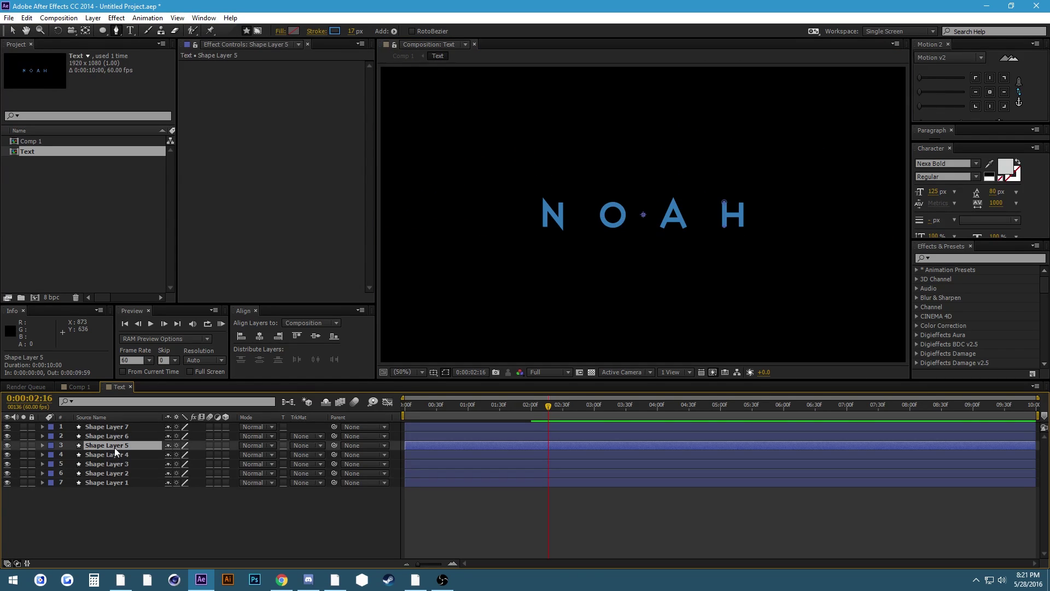
left_click(117, 455)
left_click(112, 464)
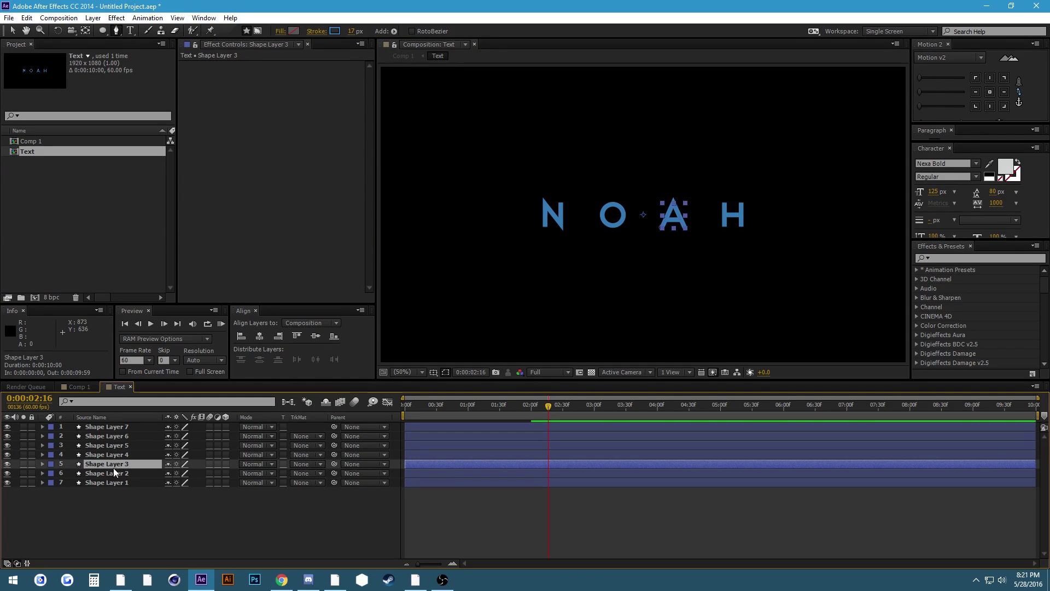
scroll(664, 241, "up", 6)
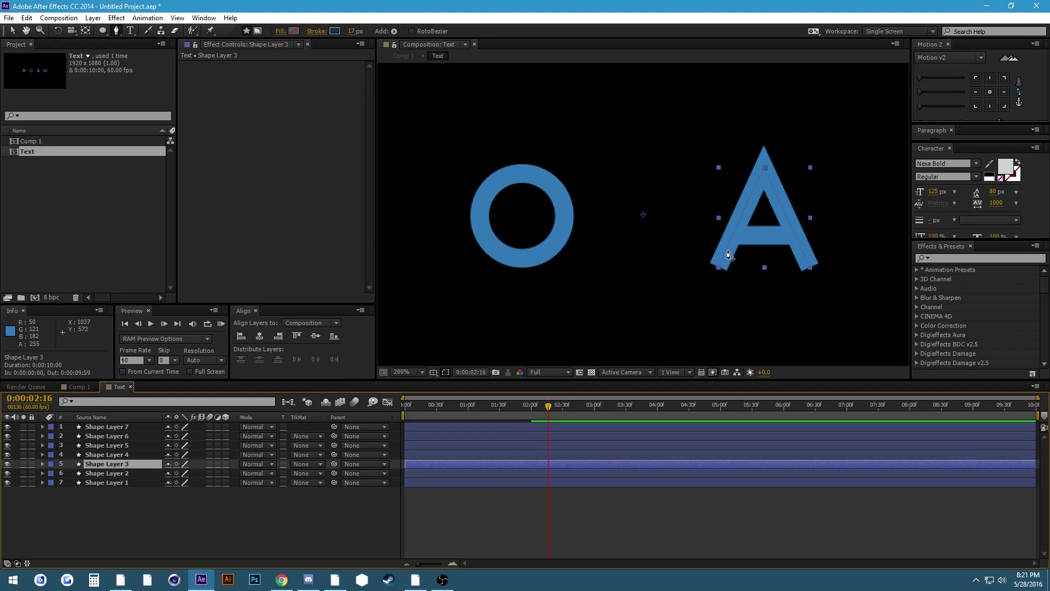
key("h")
key("g")
key("ctrl+shift+a")
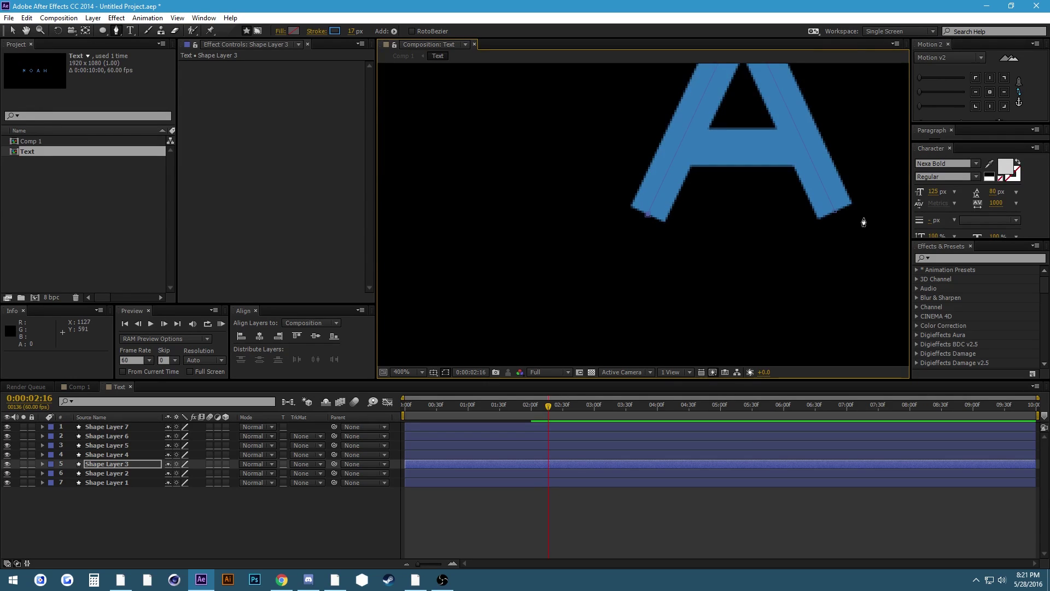
left_click(836, 212)
key("ctrl+z")
key("v")
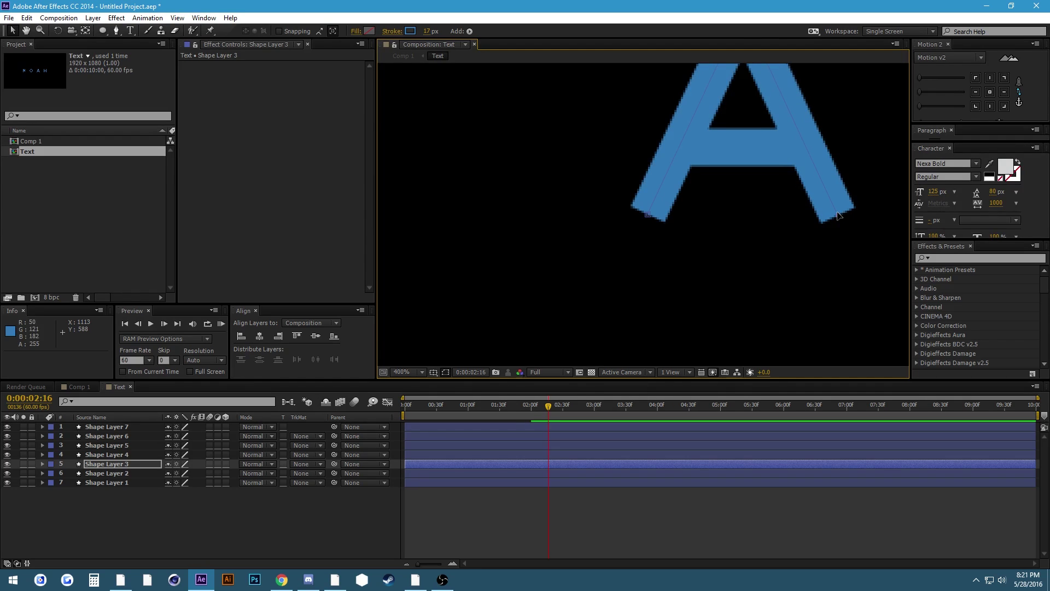
Reshape the A's bottom leg corners, nudge the left leg points right, and return to Comp 1
left_click(77, 387)
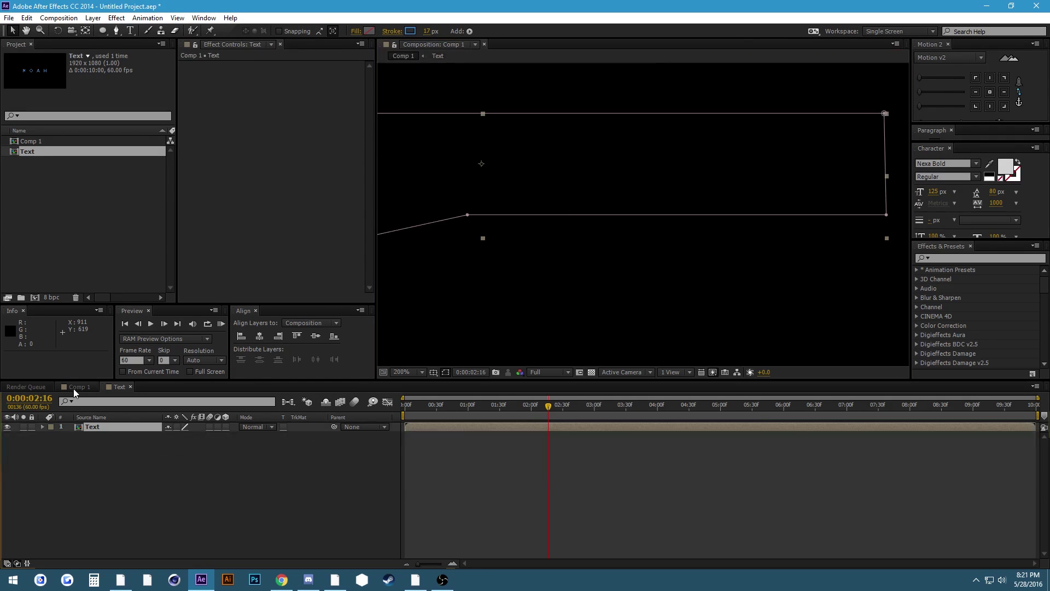
left_click(306, 487)
left_click(105, 386)
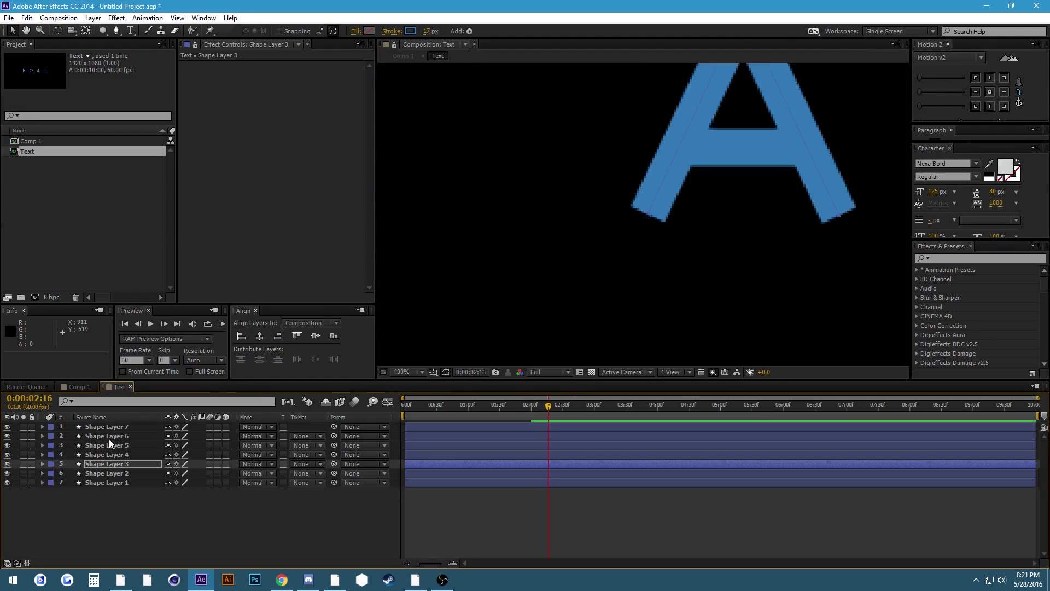
left_click_drag(643, 222, 648, 217)
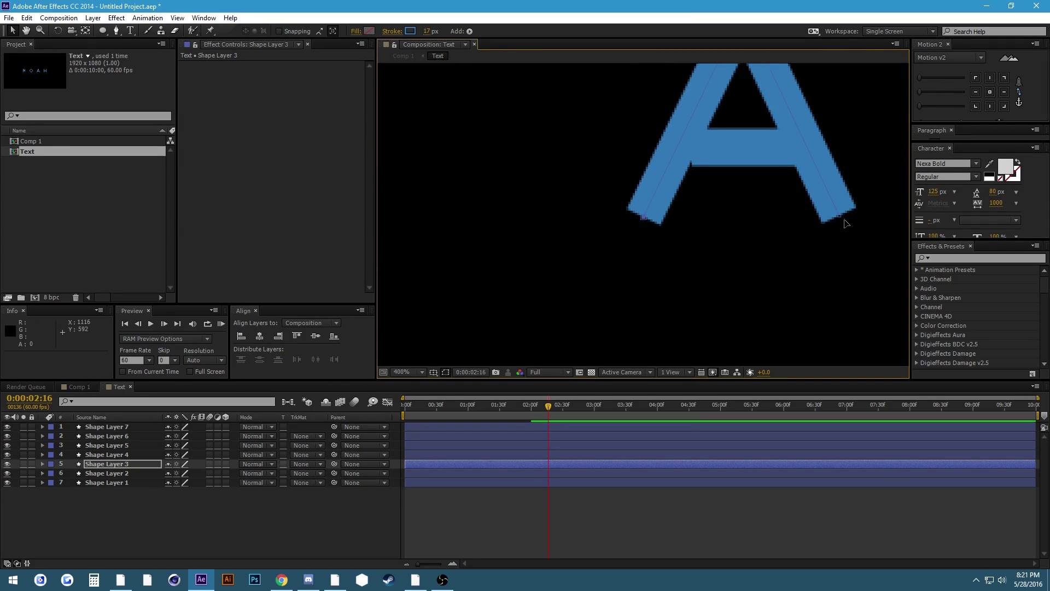
left_click_drag(843, 220, 845, 222)
key("Right")
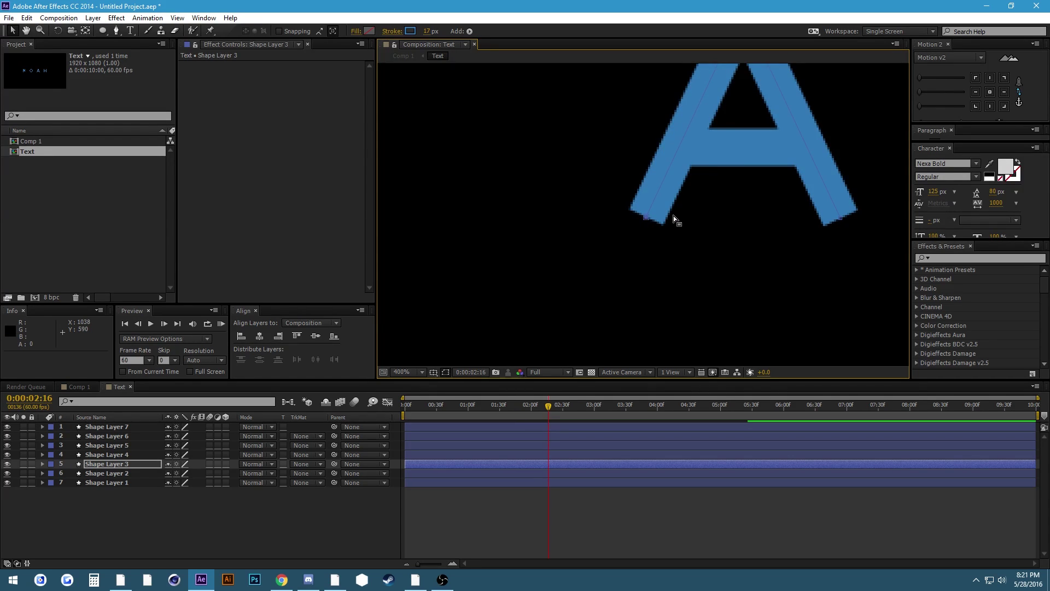
left_click(77, 386)
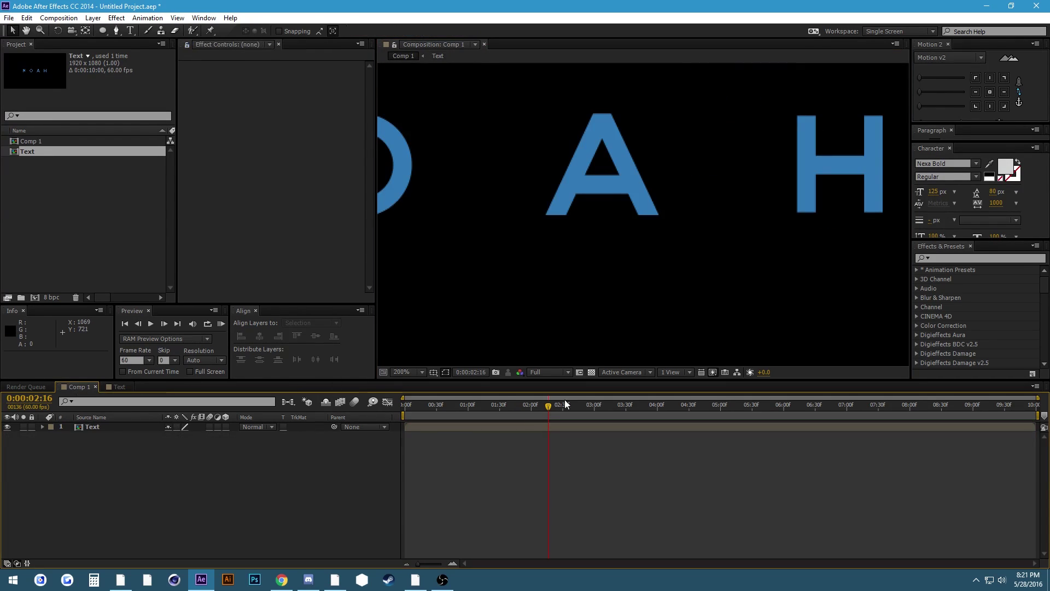
Set the viewer zoom to Fit and RAM-preview the animation
left_click(406, 372)
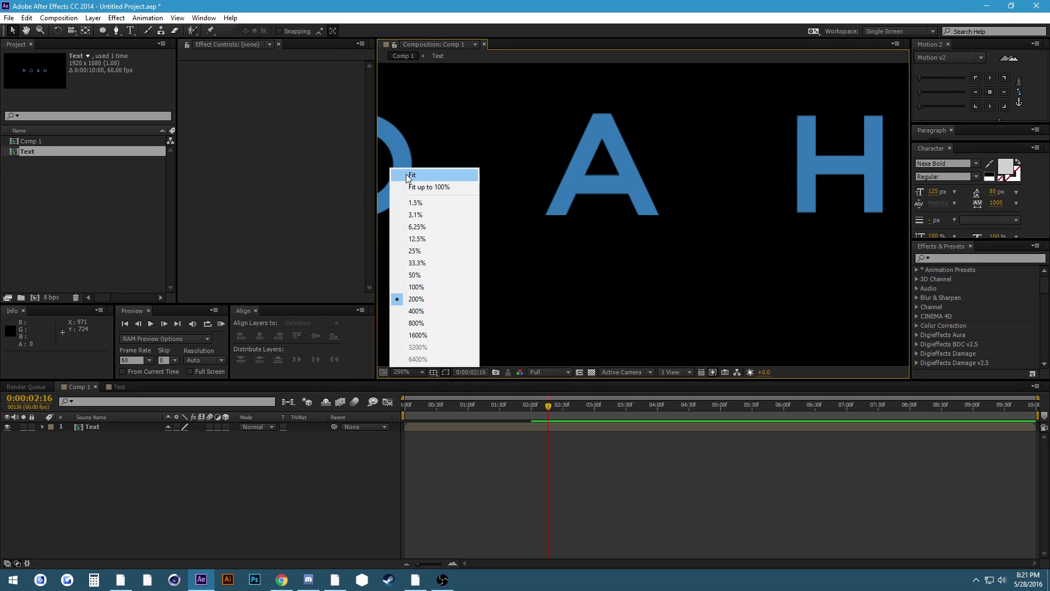
left_click(406, 174)
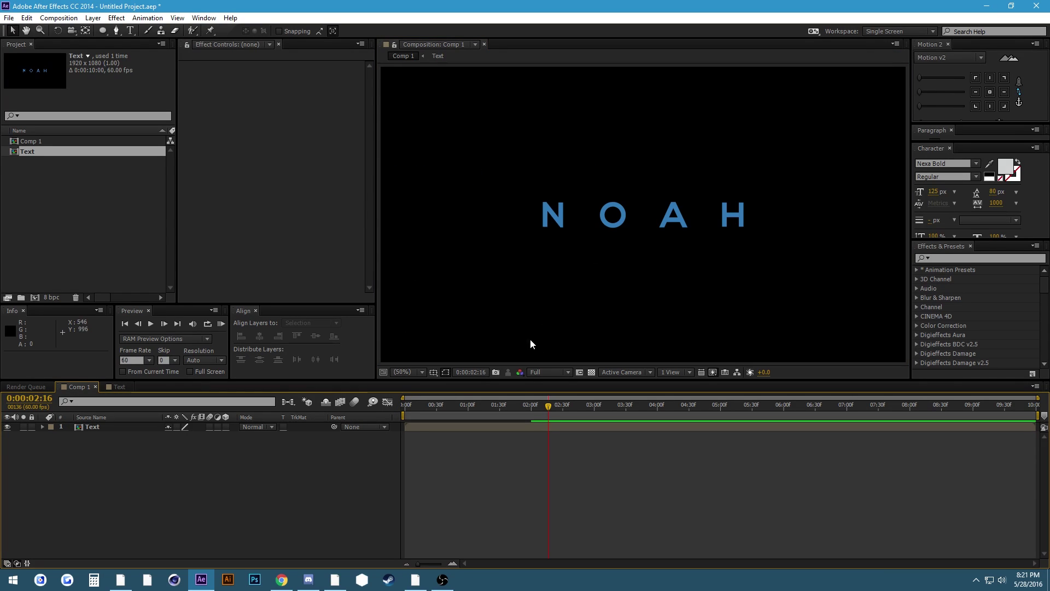
key("KP_0")
left_click(97, 427)
Open the Text precomp, select all seven shape layers, and reveal and select their 14 Start keyframes
double_click(97, 427)
left_click(452, 464)
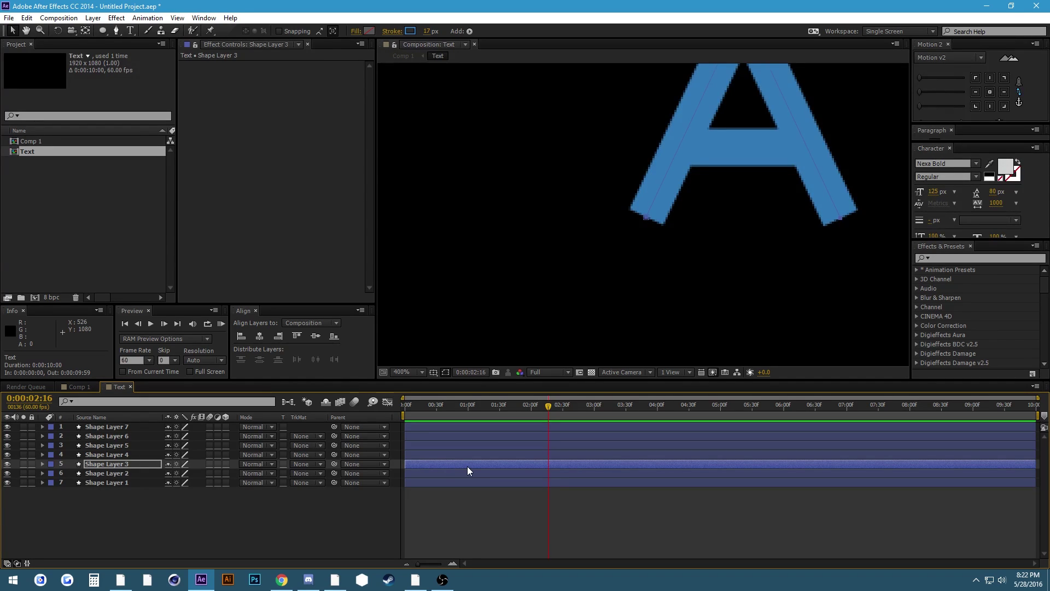
key("ctrl+a")
key("u")
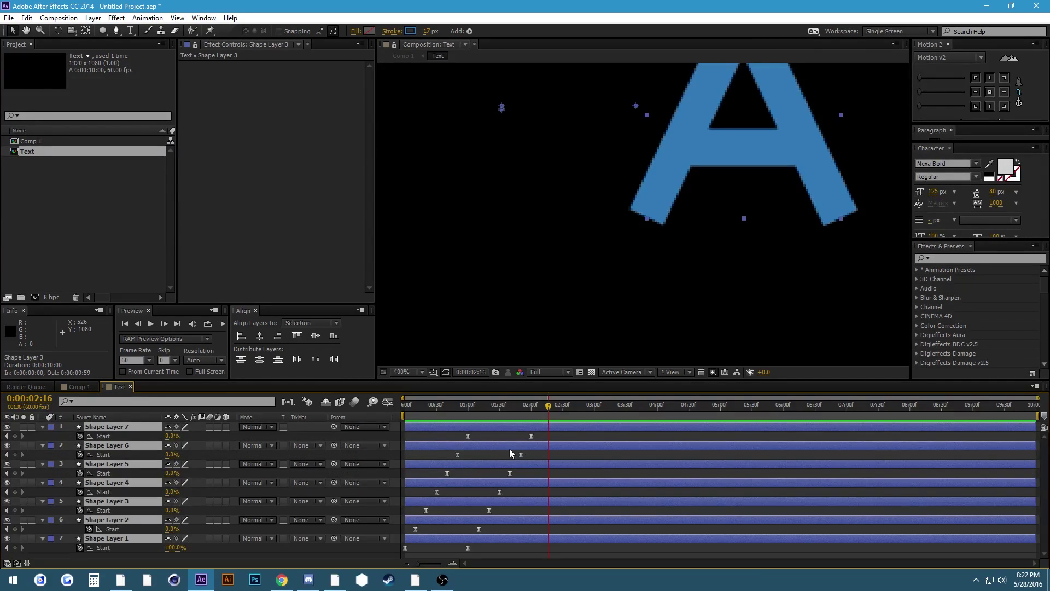
left_click_drag(538, 434, 396, 554)
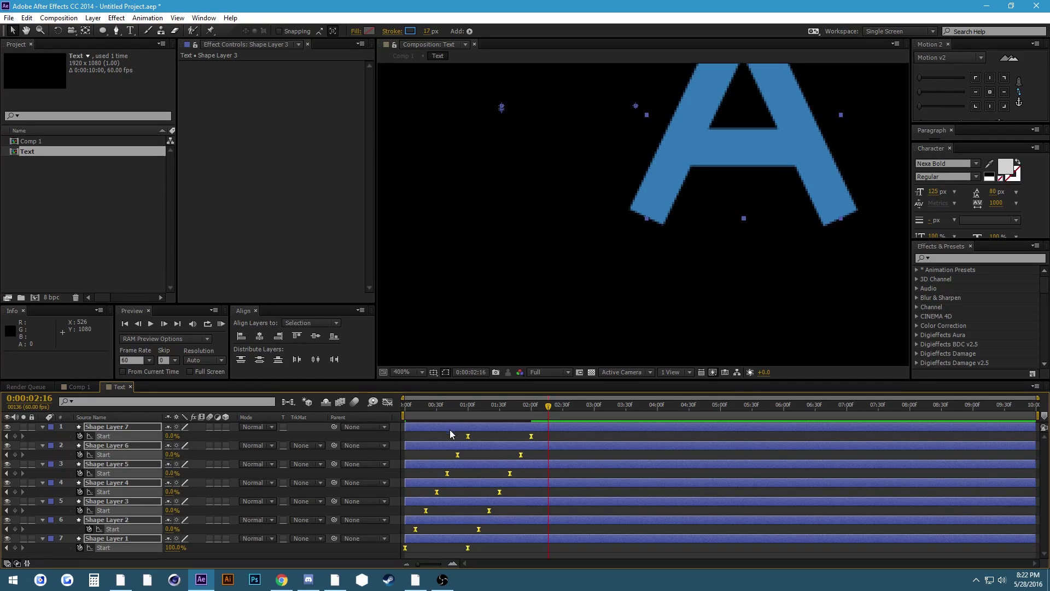
Test a stronger Motion 2 ease on the Start keyframes in the Graph Editor, undoing the last change
left_click(387, 402)
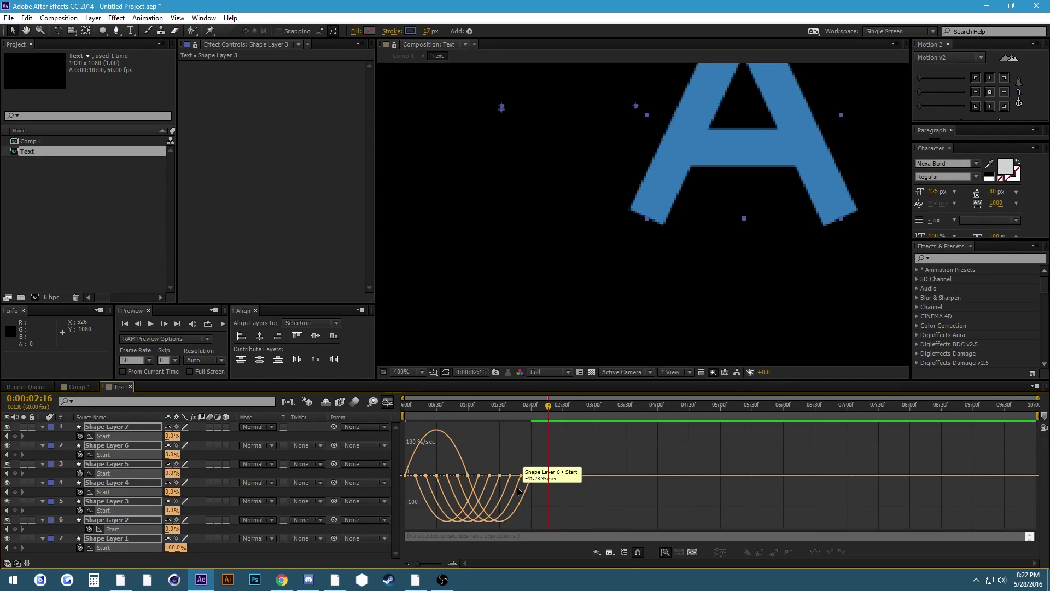
left_click_drag(548, 464, 475, 481)
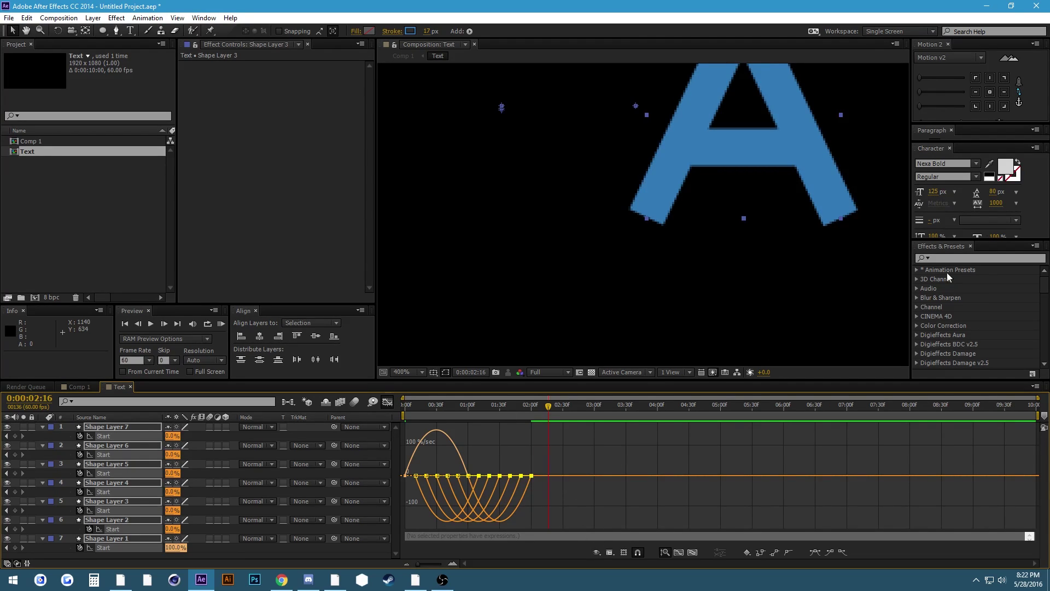
left_click(965, 91)
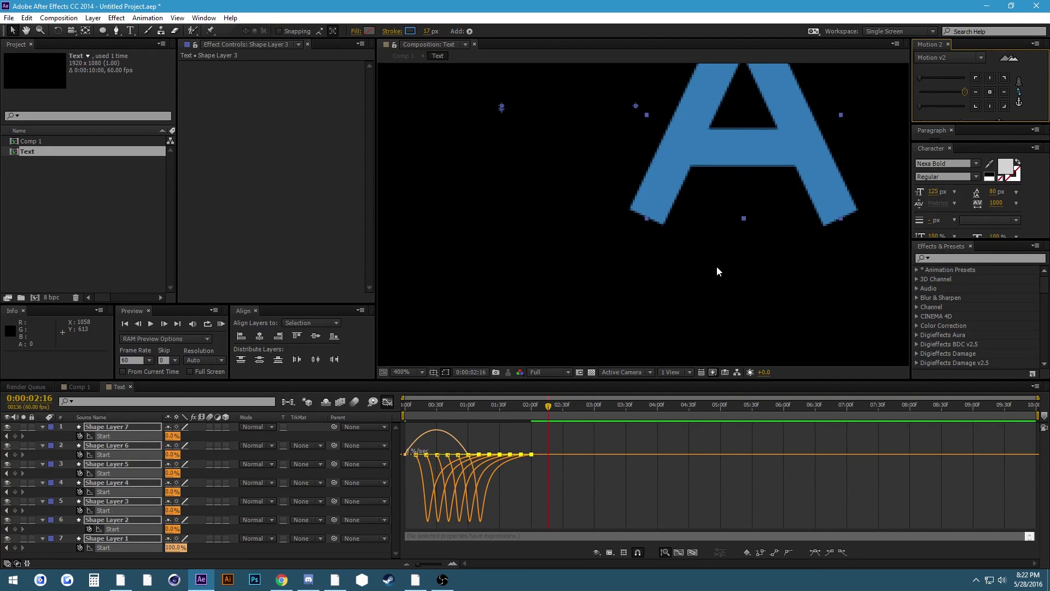
left_click(467, 454)
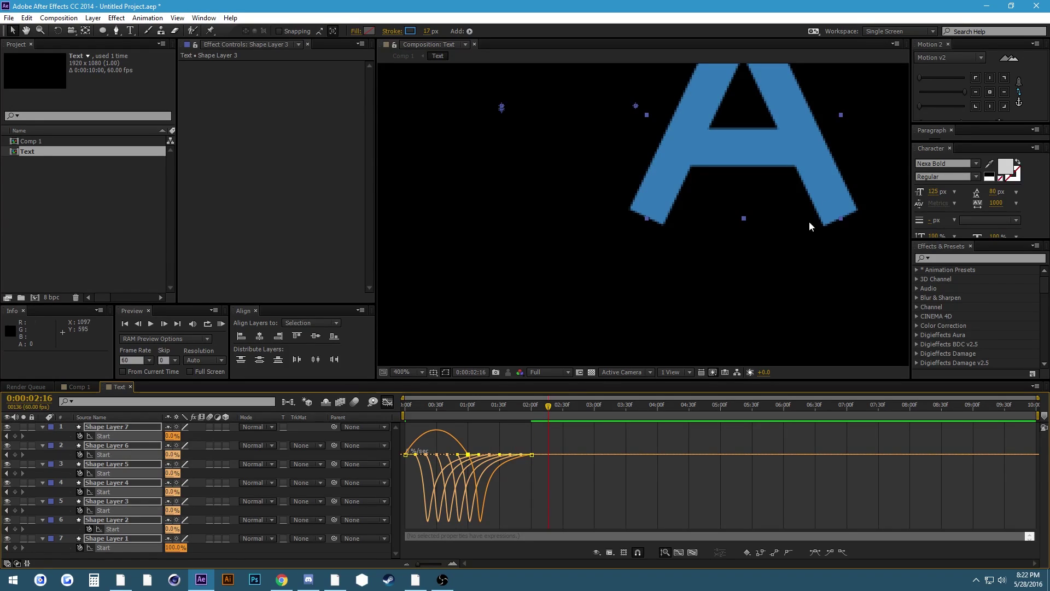
left_click(974, 91)
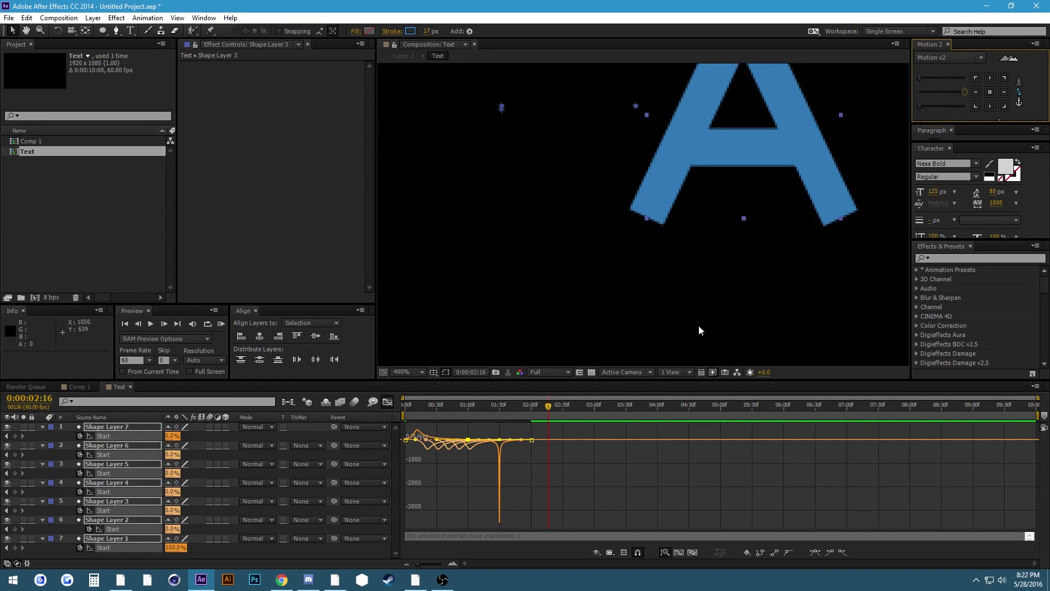
key("ctrl+z")
key("ctrl+z")
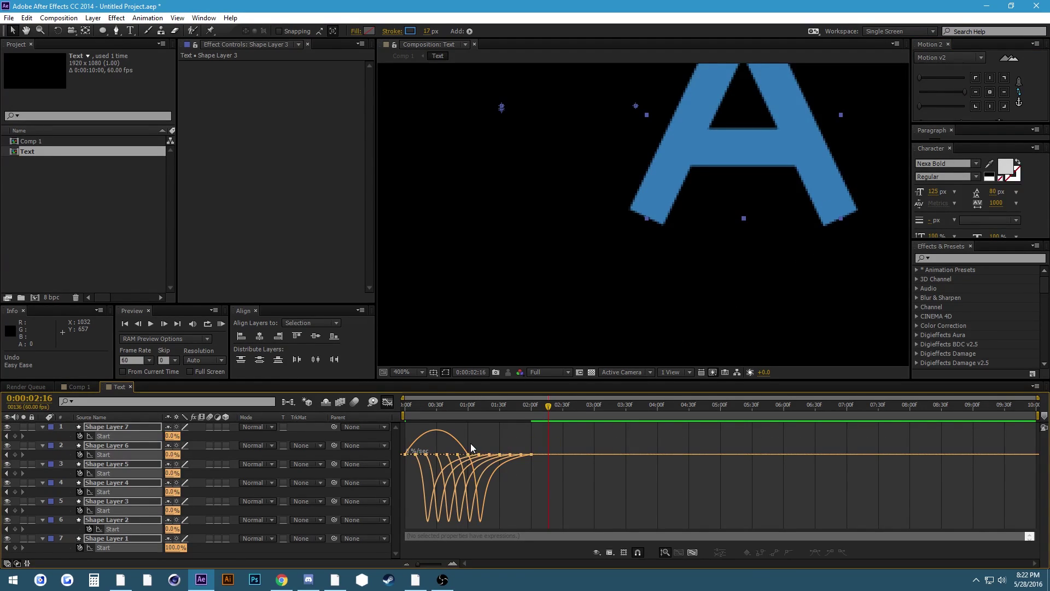
left_click(512, 452)
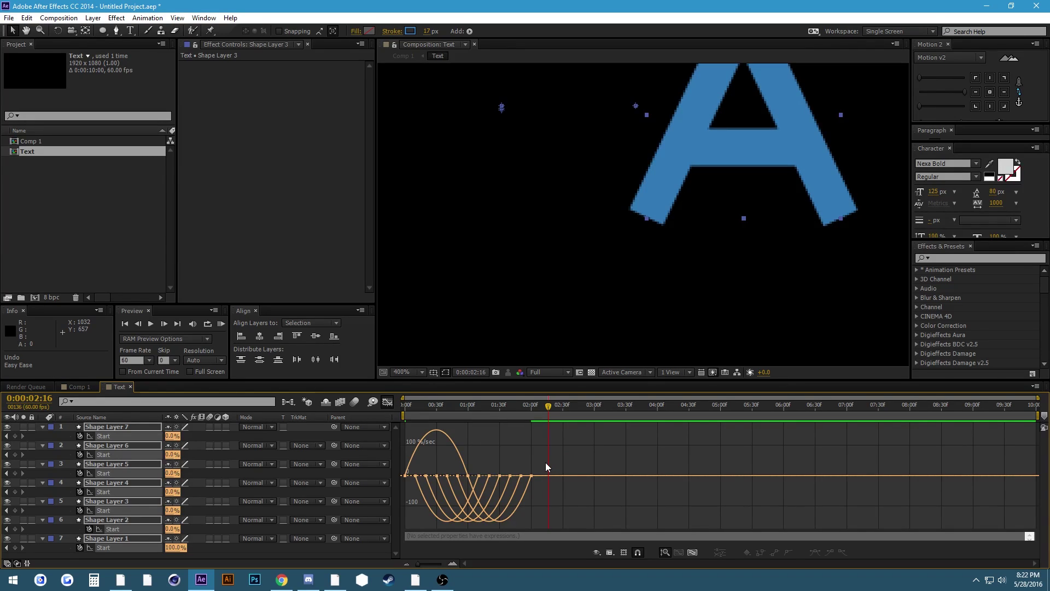
left_click_drag(481, 418, 468, 415)
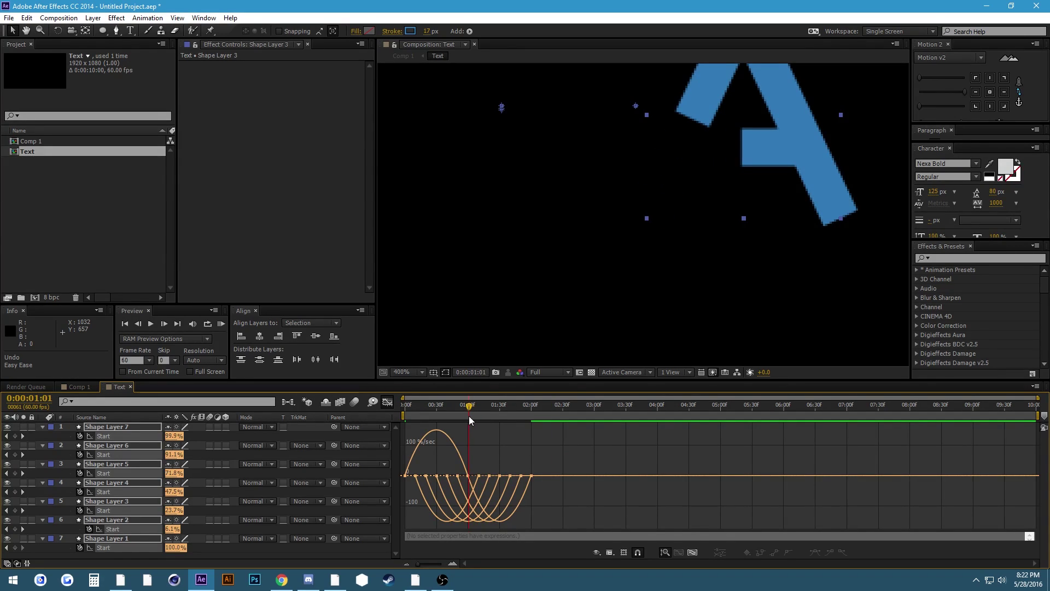
Apply a strong Motion 2 ease to the ending Start keyframes of Shape Layers 1–5
left_click(386, 403)
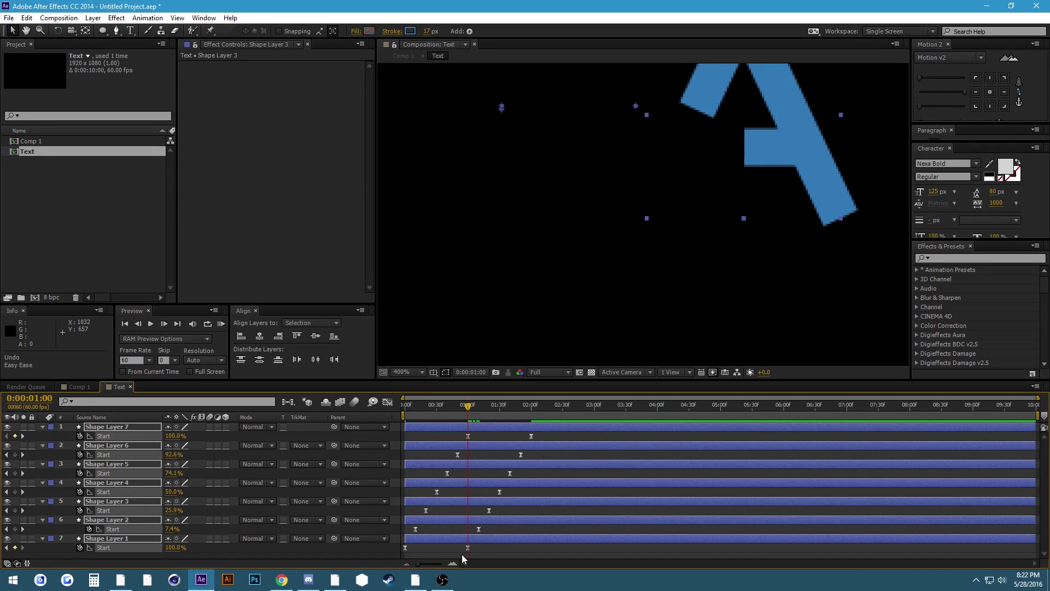
left_click_drag(462, 553, 534, 431)
left_click(959, 90)
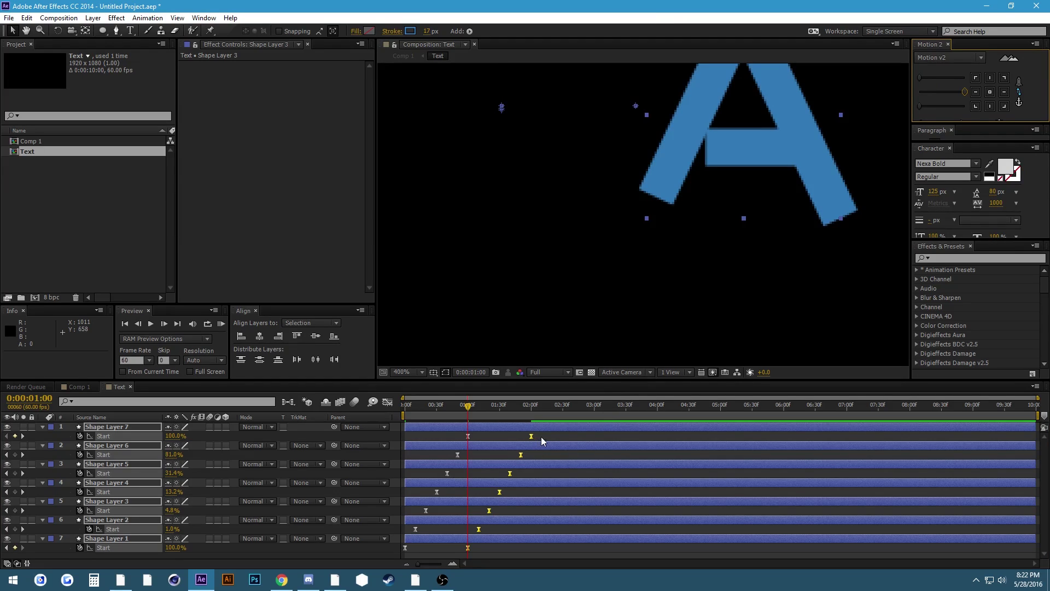
left_click(459, 419)
In Comp 1, scrub the draw-on and play the animation from about 1:53
left_click(77, 387)
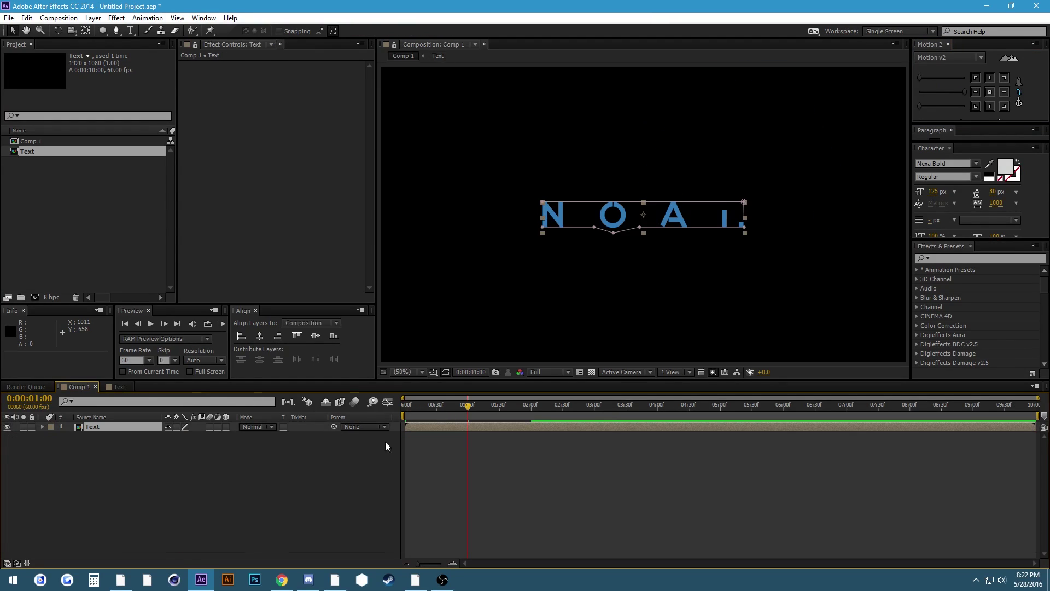
left_click_drag(405, 404, 488, 406)
left_click(497, 495)
left_click(526, 411)
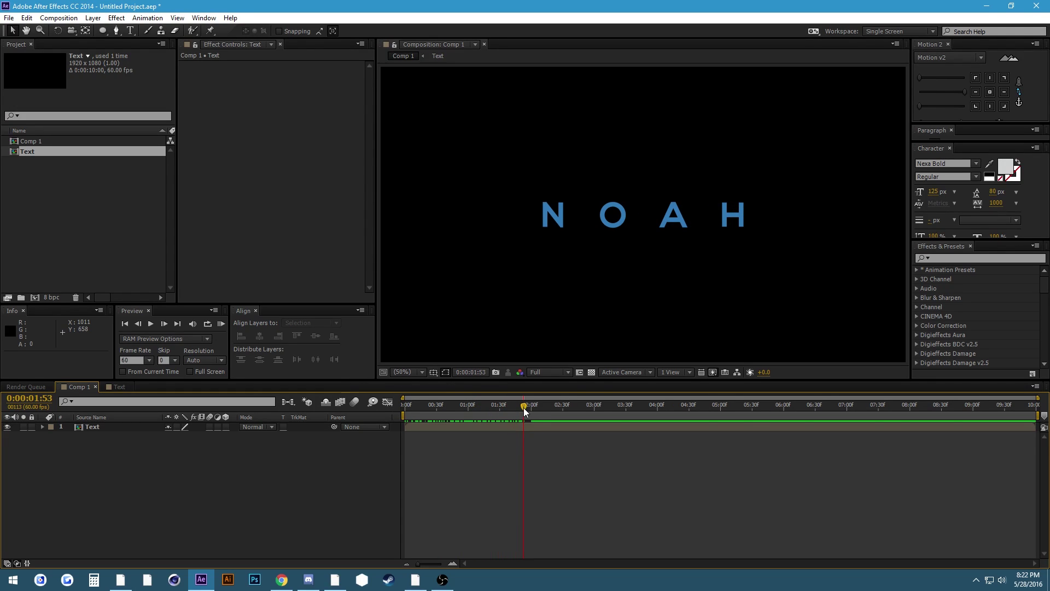
key("space")
Resize the Motion 2 panel and back, scrub through the early draw-on, and set zoom to Fit
left_click_drag(973, 125, 972, 232)
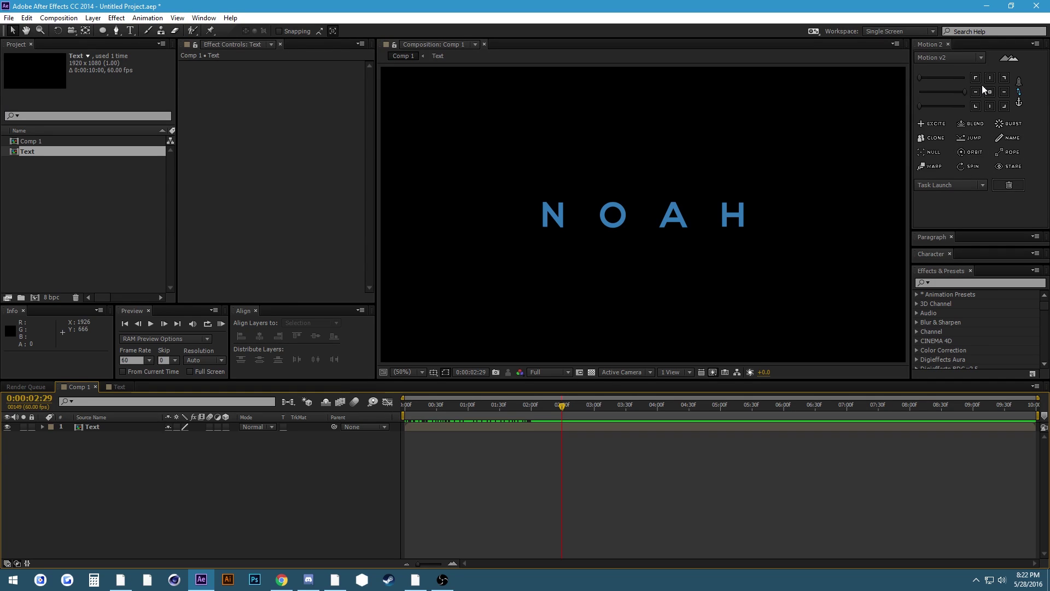
left_click_drag(973, 231, 975, 118)
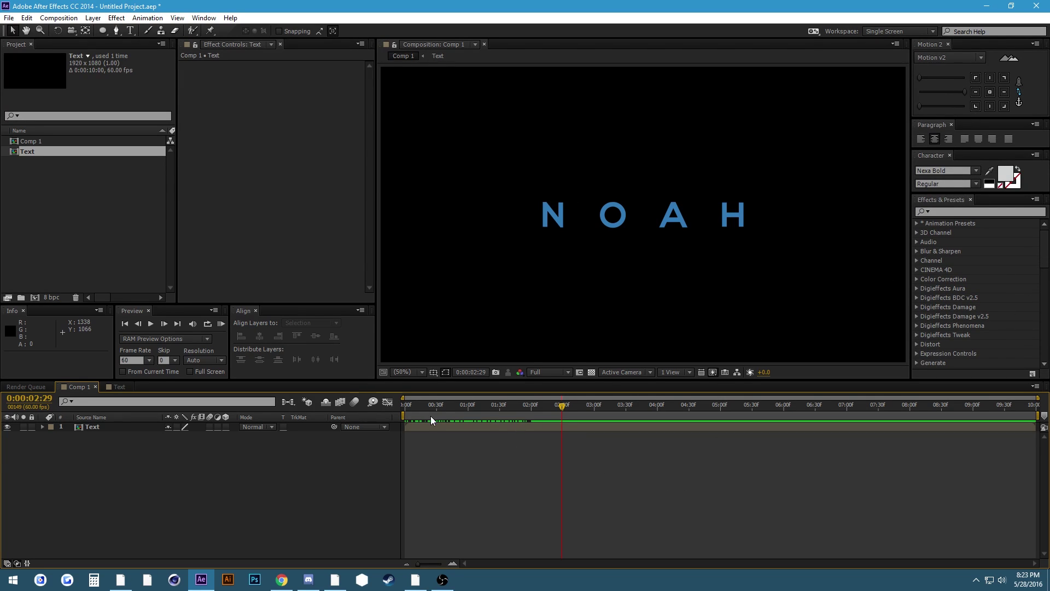
left_click_drag(408, 410, 471, 433)
scroll(620, 229, "up", 4)
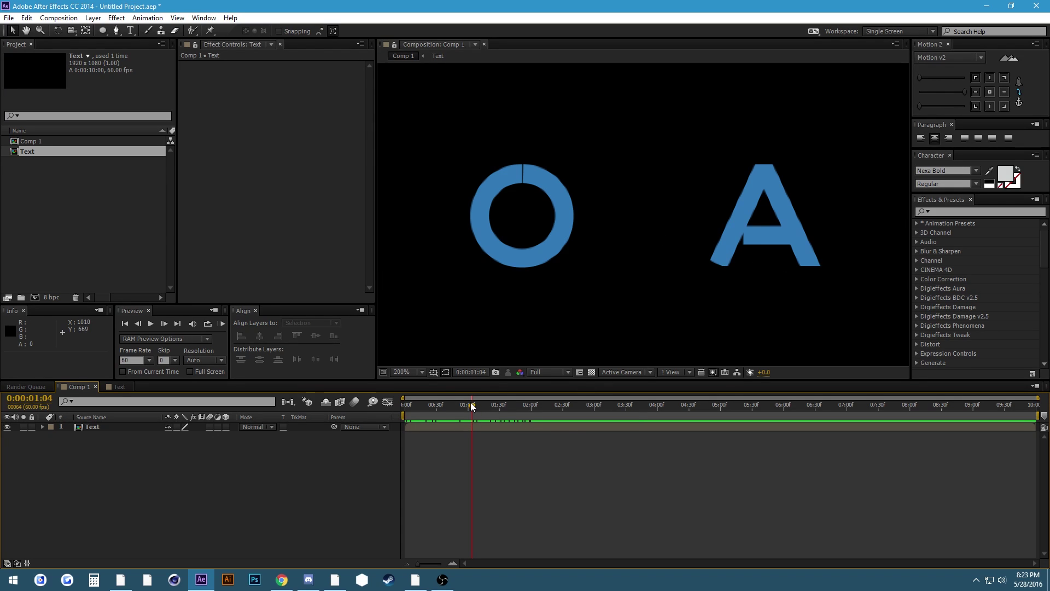
left_click_drag(473, 406, 528, 404)
left_click(406, 372)
left_click(426, 174)
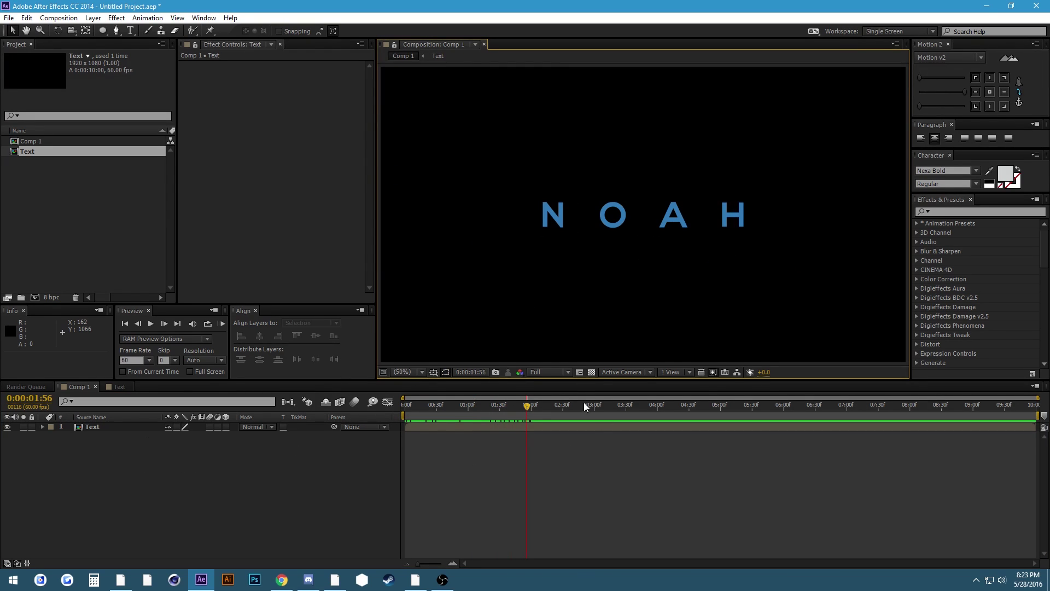
key("KP_0")
key("space")
mouse_move(423, 406)
left_mouse_down()
mouse_move(462, 405)
mouse_move(413, 408)
mouse_move(440, 410)
left_mouse_up()
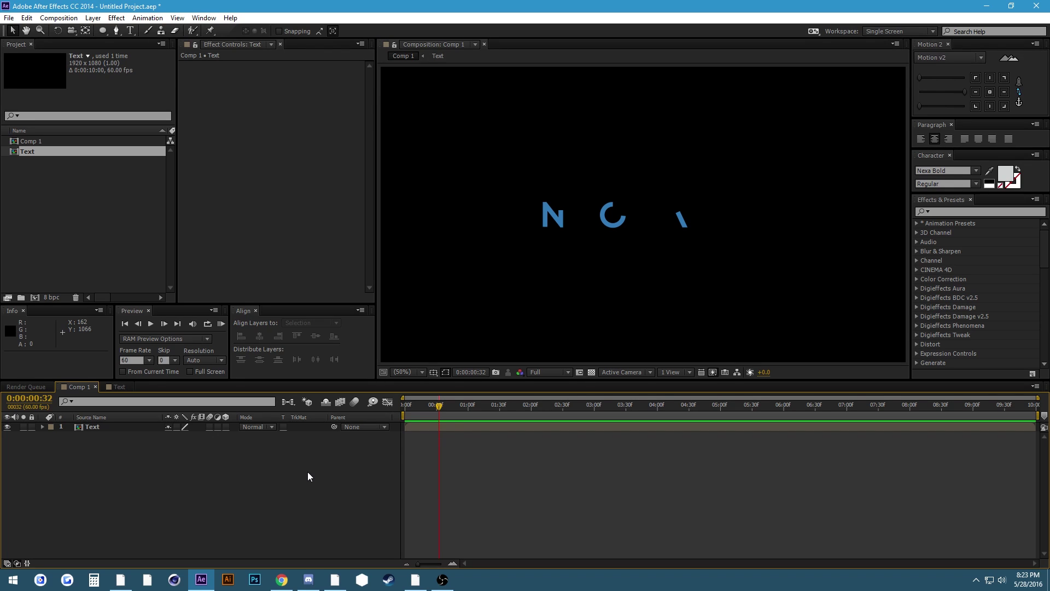
left_click_drag(438, 406, 488, 416)
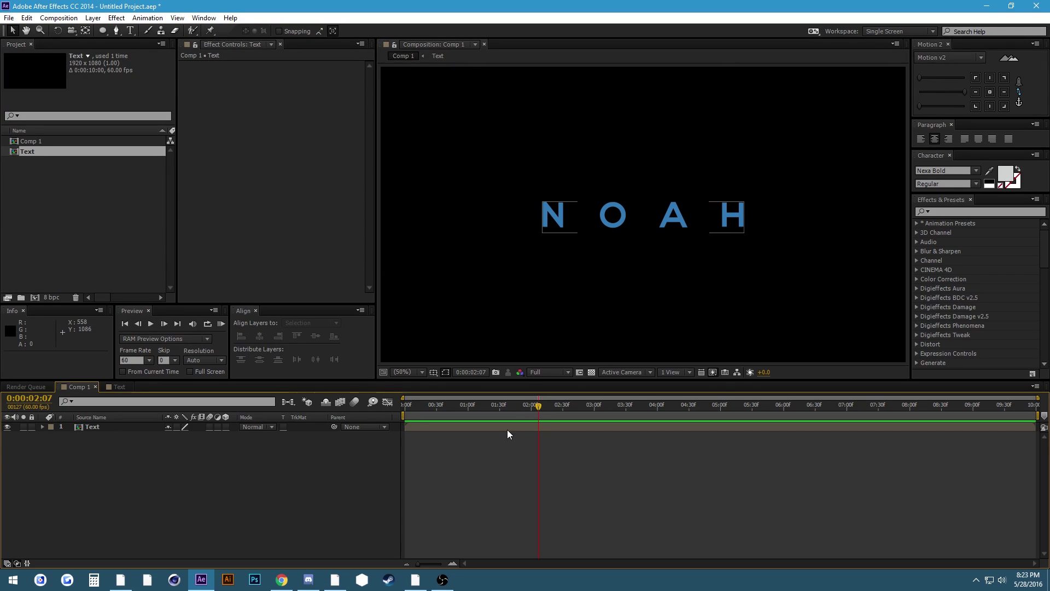
left_click_drag(536, 406, 416, 433)
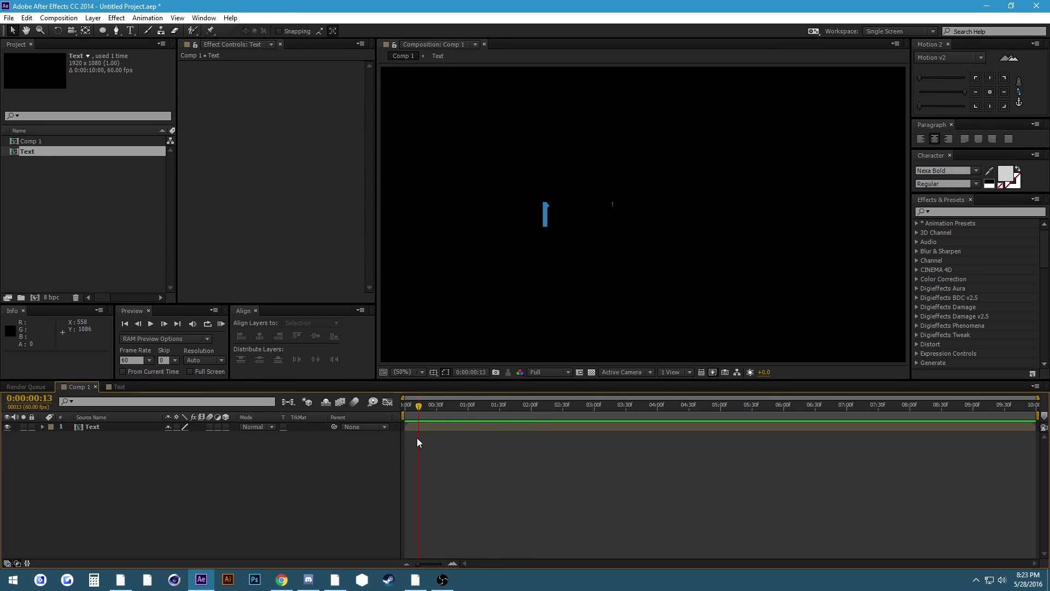